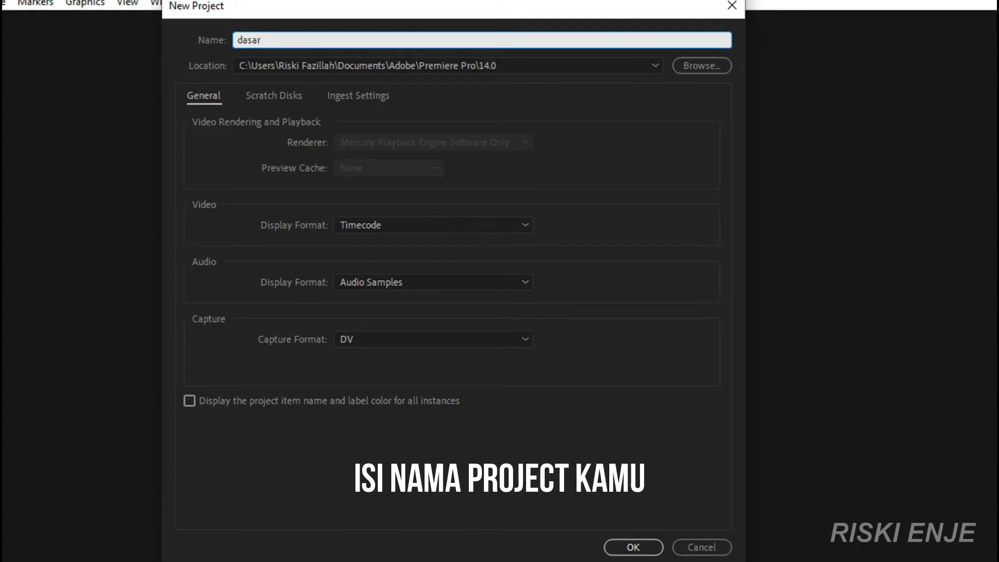
Step: Complete the new project's name as "dasar editing" and create the project with the default settings
type("diit")
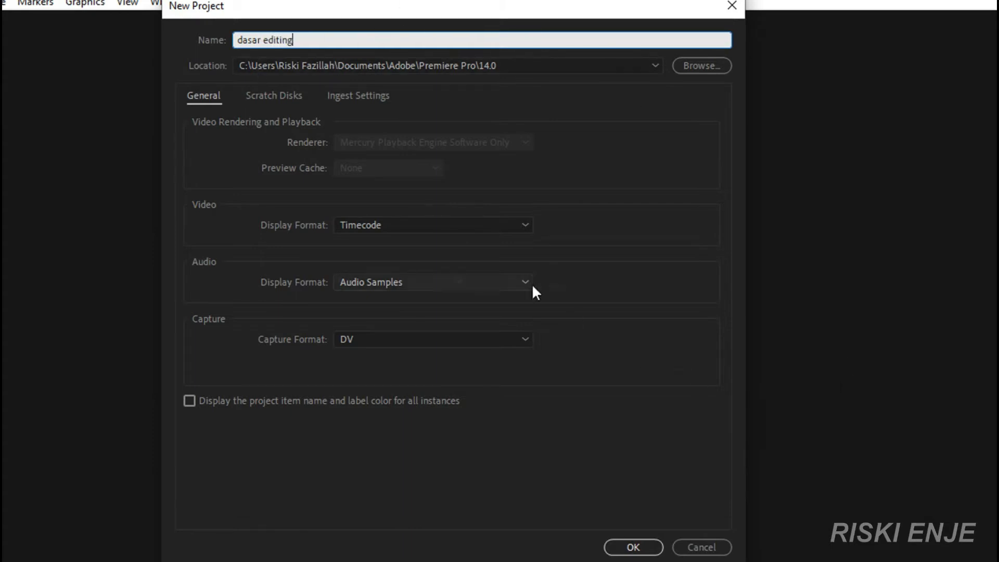
left_click(633, 547)
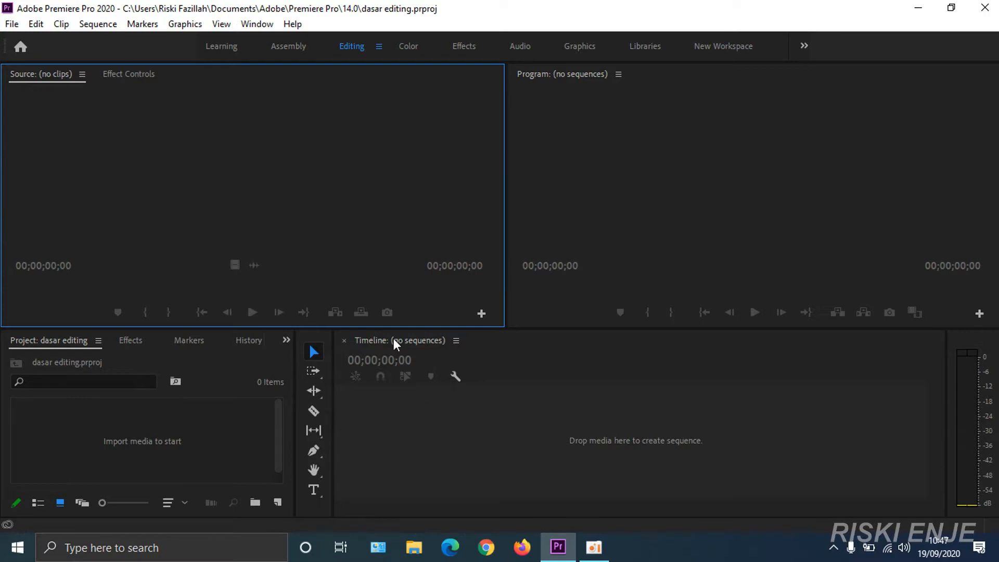
left_click(456, 340)
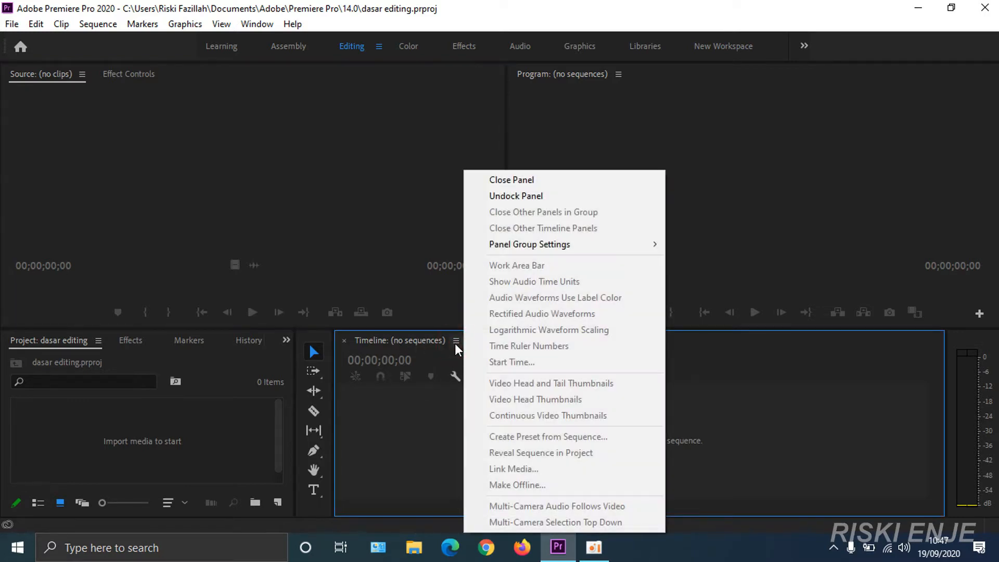
left_click(414, 401)
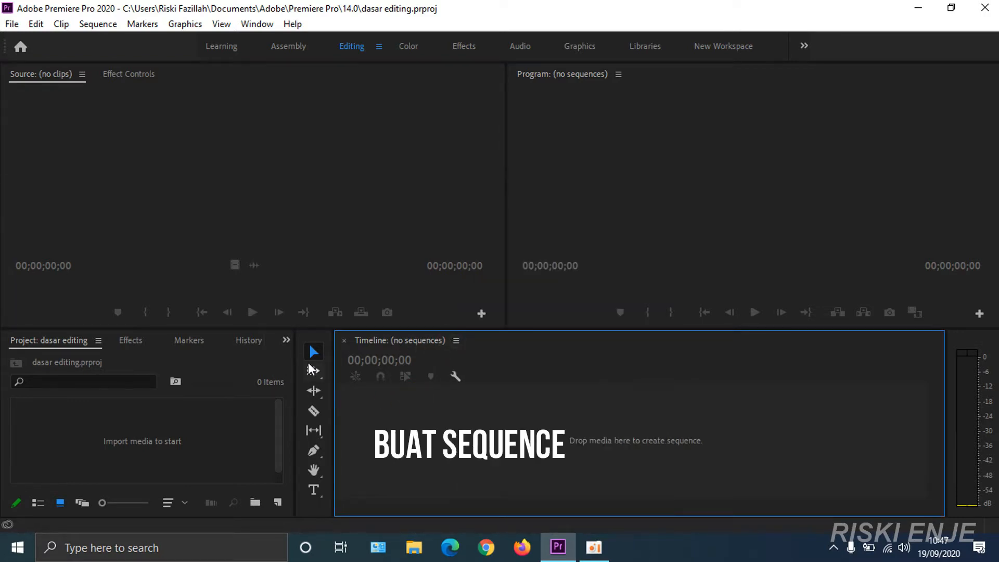
Step: Start a new sequence and set its editing mode to Custom in the sequence settings
left_click(11, 24)
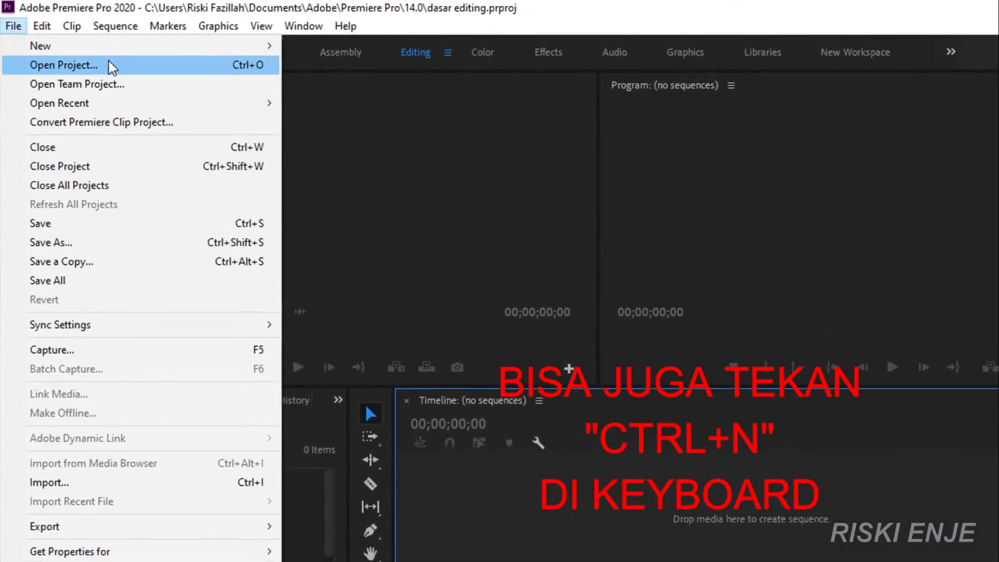
mouse_move(227, 47)
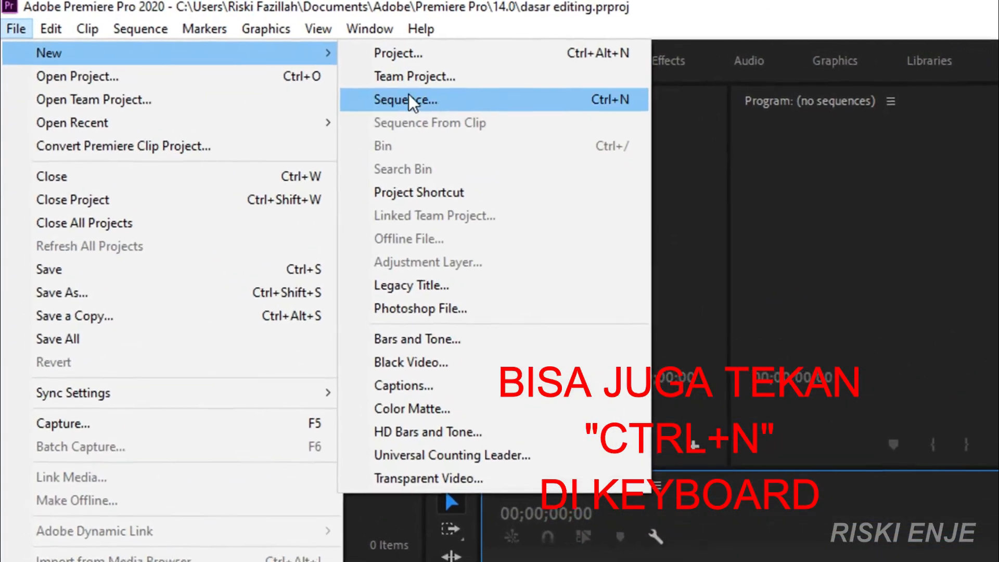
left_click(469, 109)
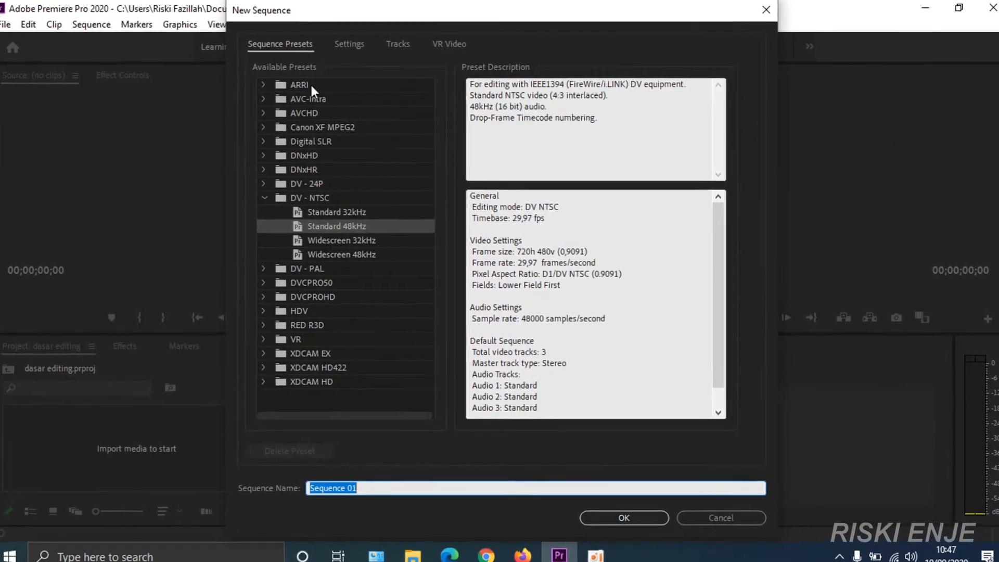
left_click(336, 46)
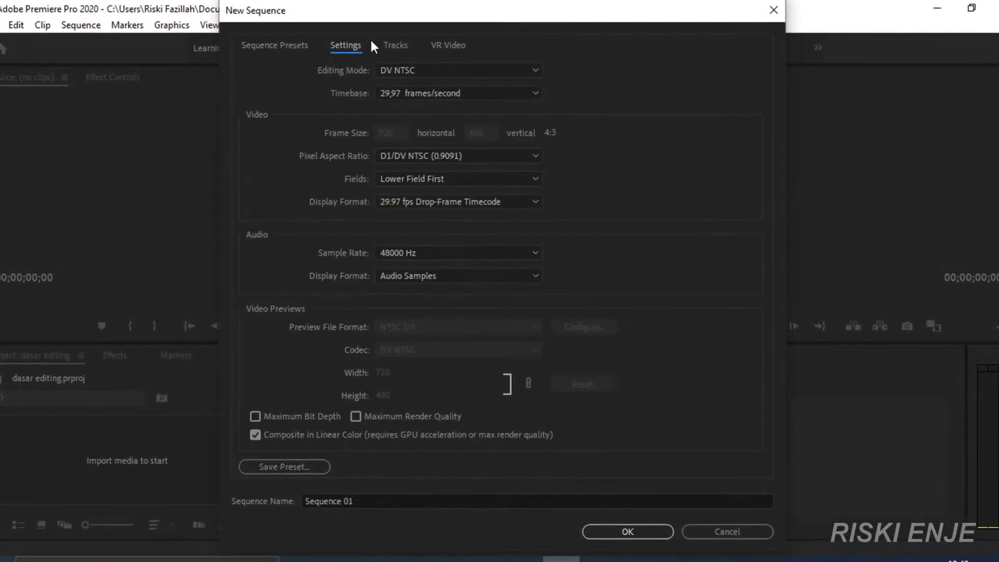
left_click(446, 70)
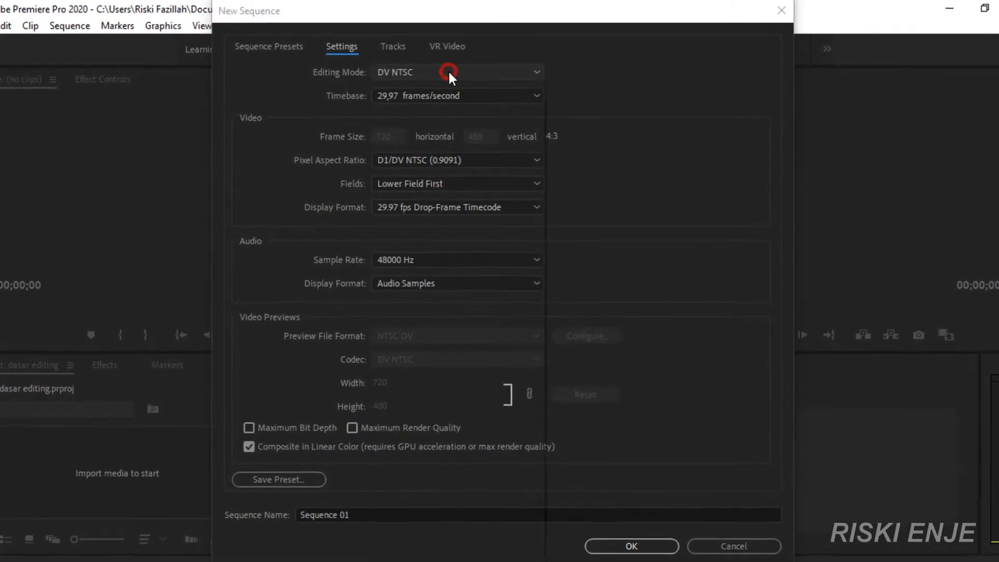
left_click_drag(539, 288, 537, 222)
scroll(508, 198, "up", 5)
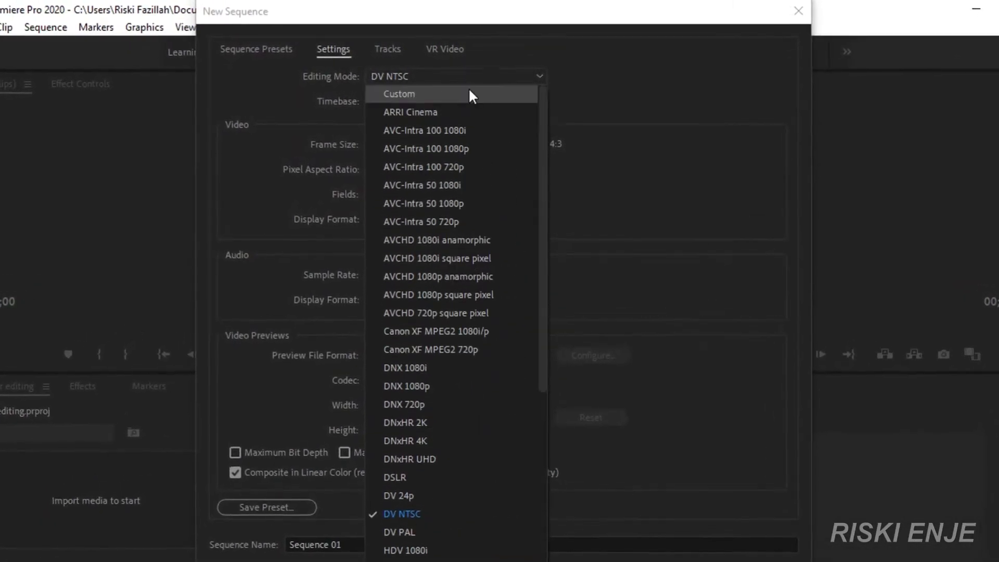
left_click(428, 81)
left_click(394, 102)
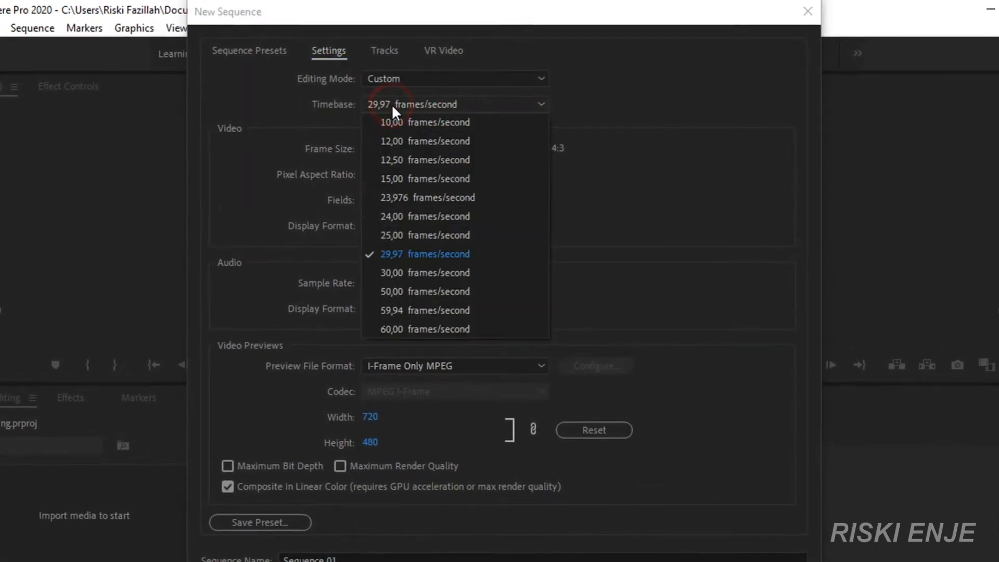
left_click(394, 102)
Step: Switch to File Explorer and check the frame width and height in the detailed properties of the MP4 clip in the Dasar Editing folder
left_click(372, 150)
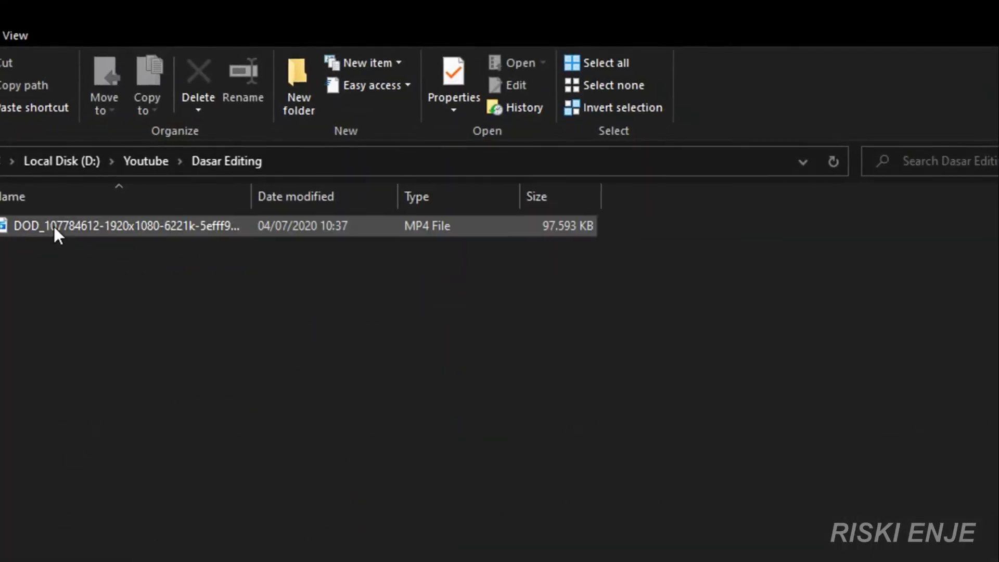
right_click(104, 221)
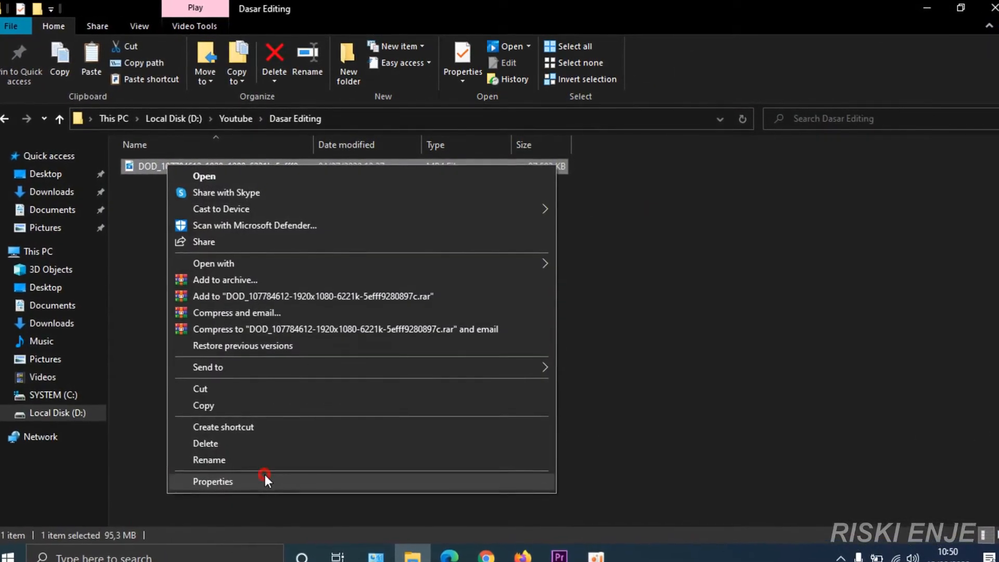
left_click(264, 475)
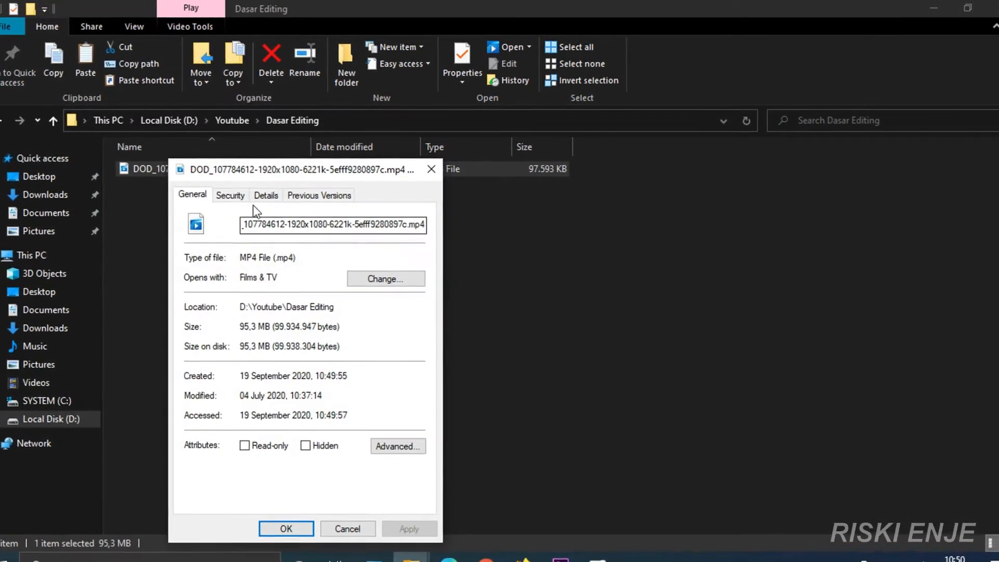
left_click_drag(271, 174, 274, 86)
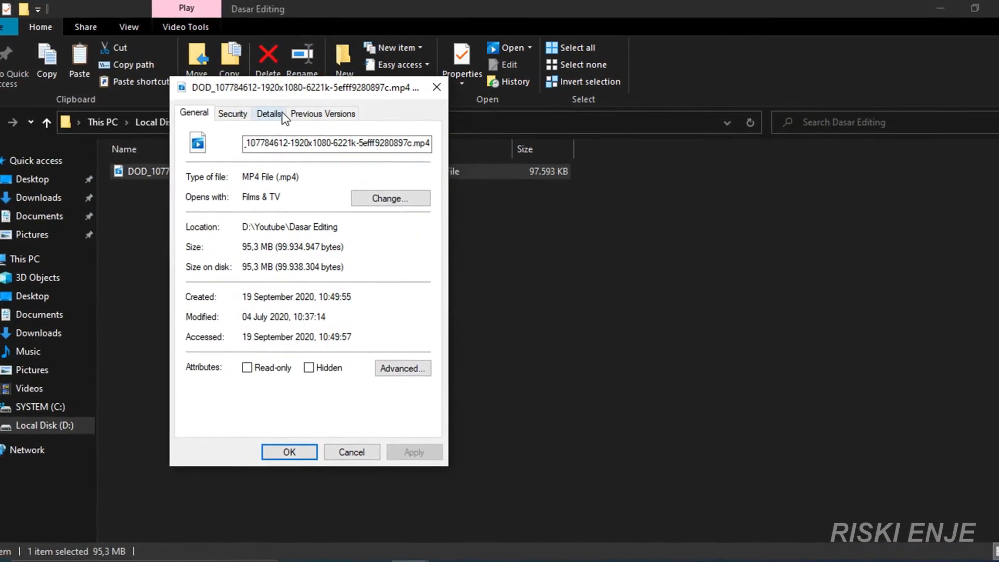
left_click(280, 112)
scroll(314, 210, "down", 1)
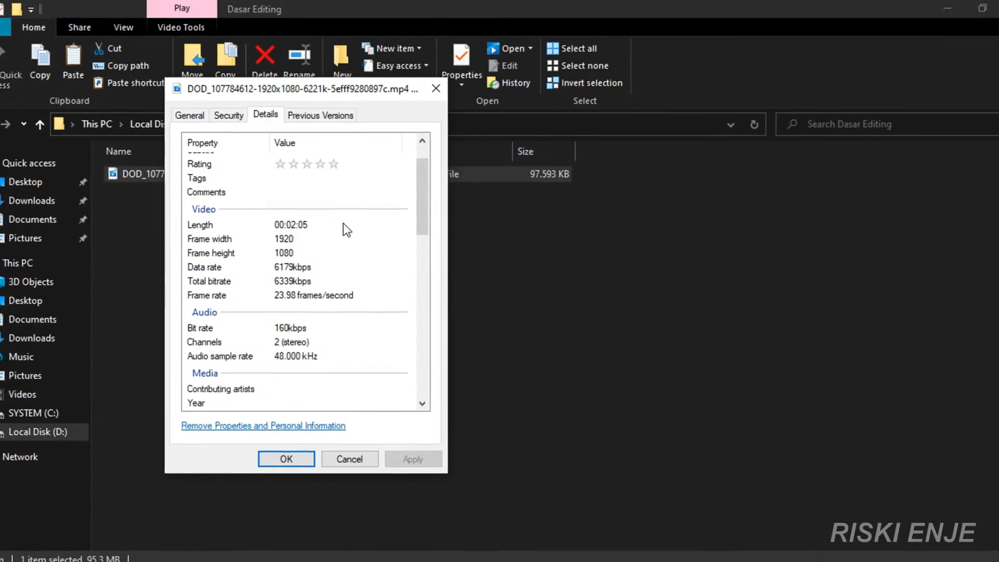
left_click(285, 240)
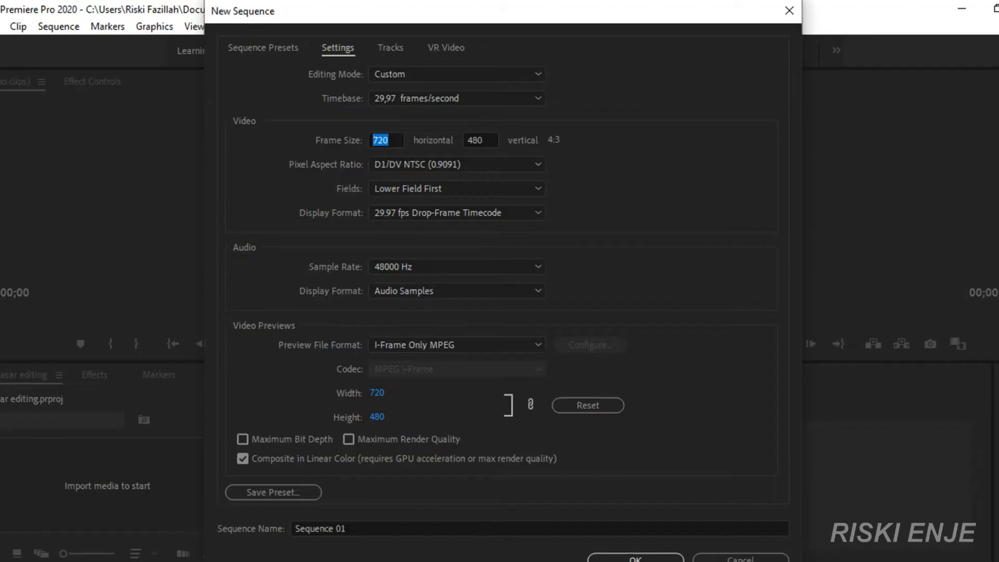
Step: Set the new sequence's frame size to 1920 horizontal by 1080 vertical, checking the height against the clip's file properties
type("19")
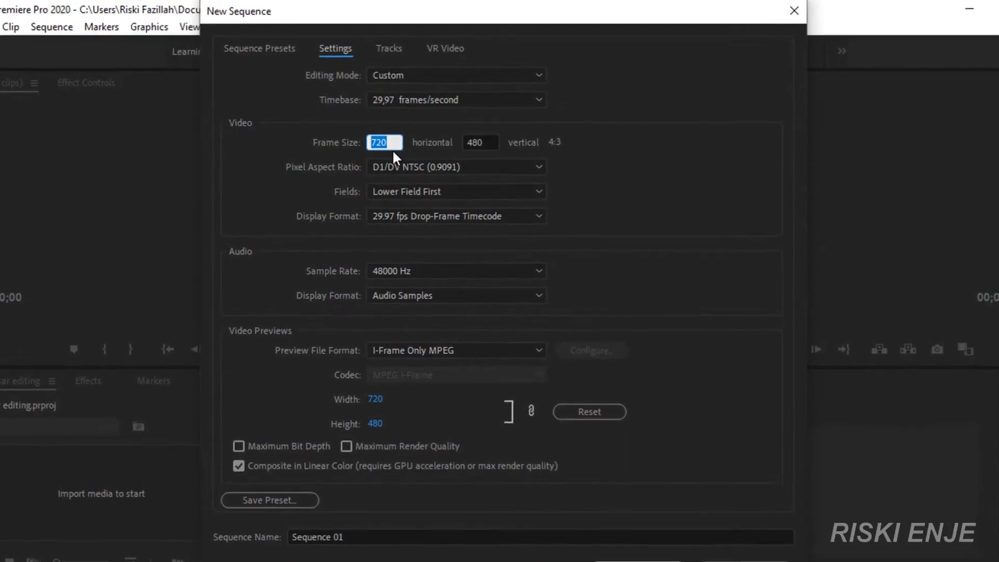
type("20")
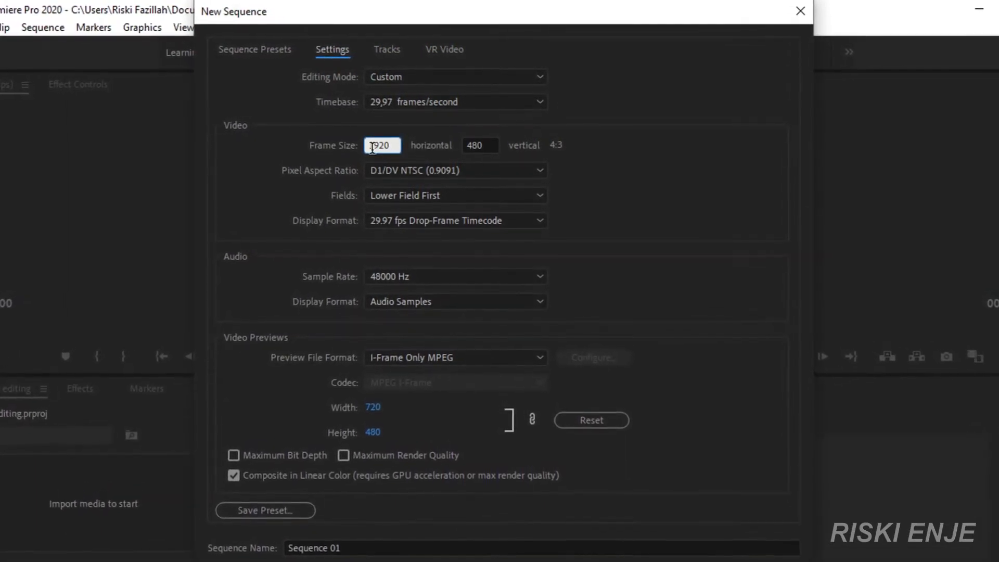
left_click(490, 145)
double_click(491, 147)
key("BackSpace")
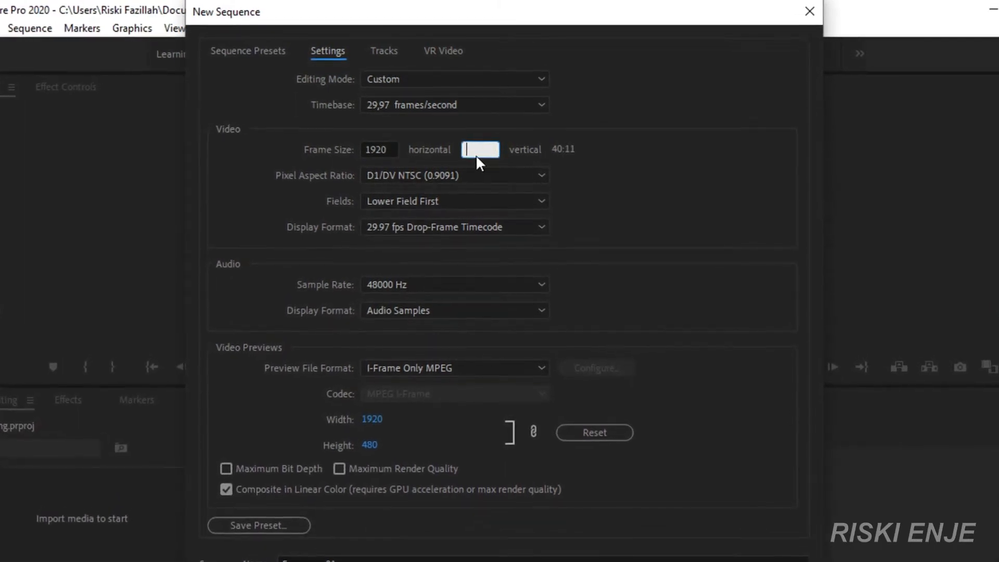
left_click(369, 561)
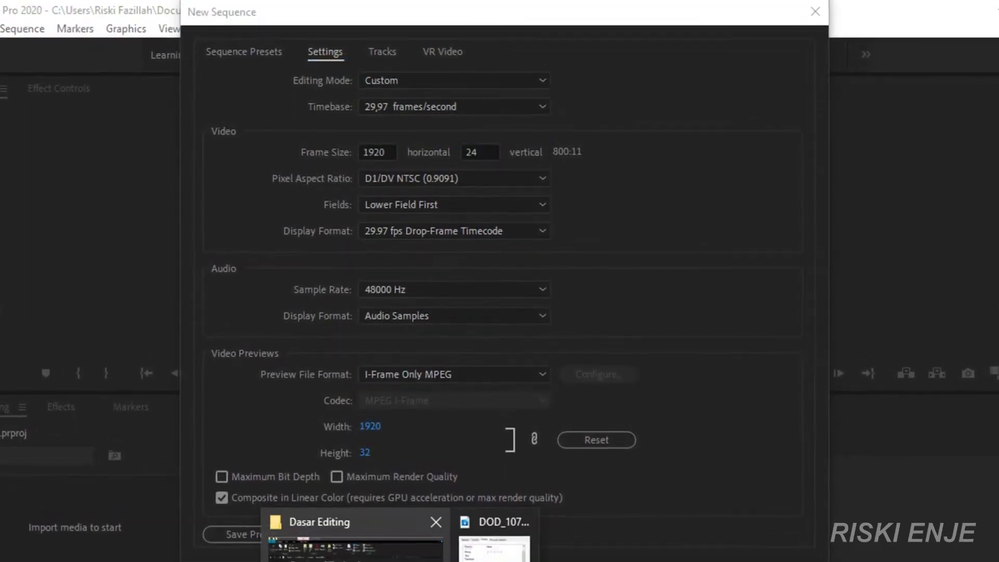
left_click(494, 544)
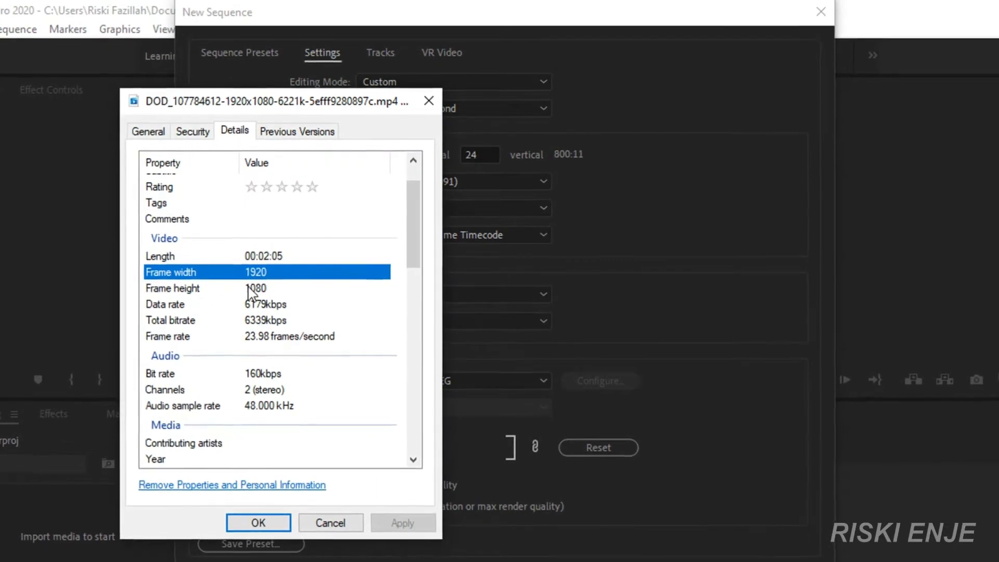
left_click(689, 198)
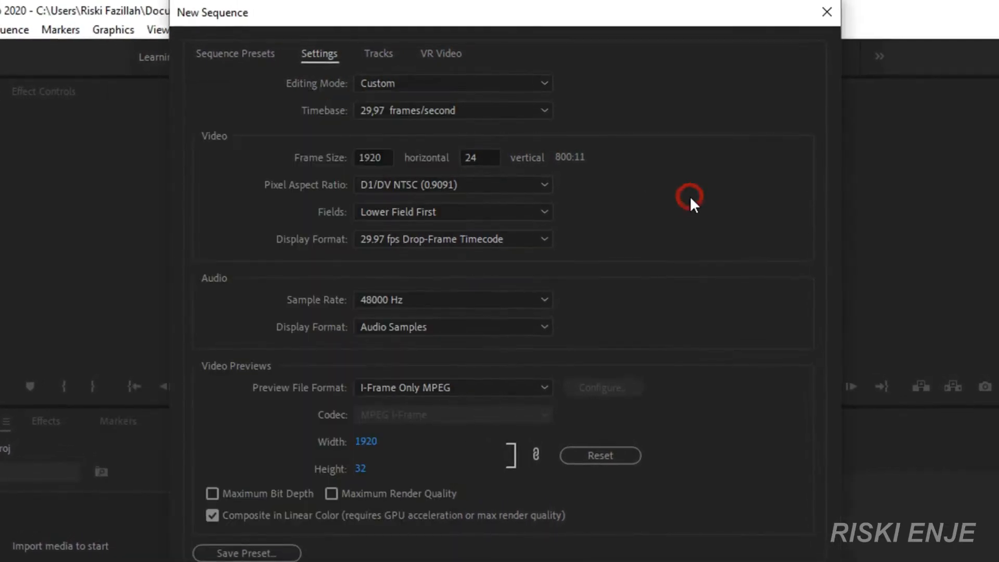
left_click(481, 153)
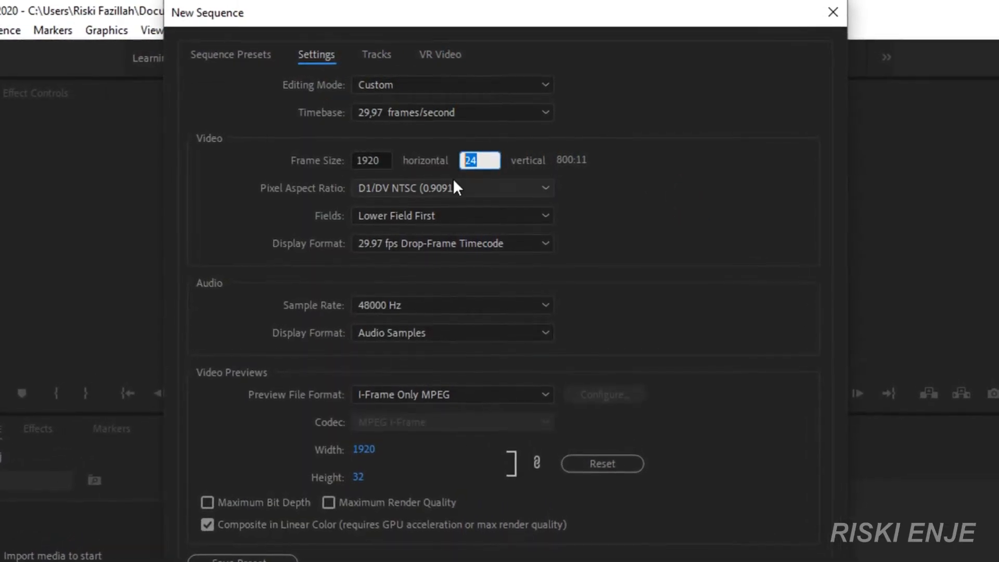
type("1080")
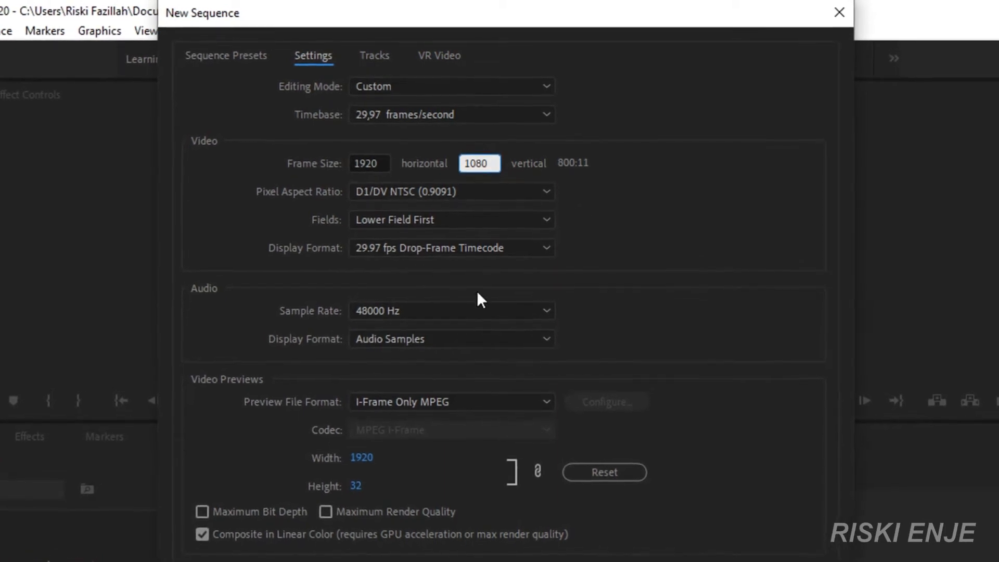
Step: Check the frame rate in the clip's file properties and set the sequence timebase to 23,976 frames/second
left_click(403, 247)
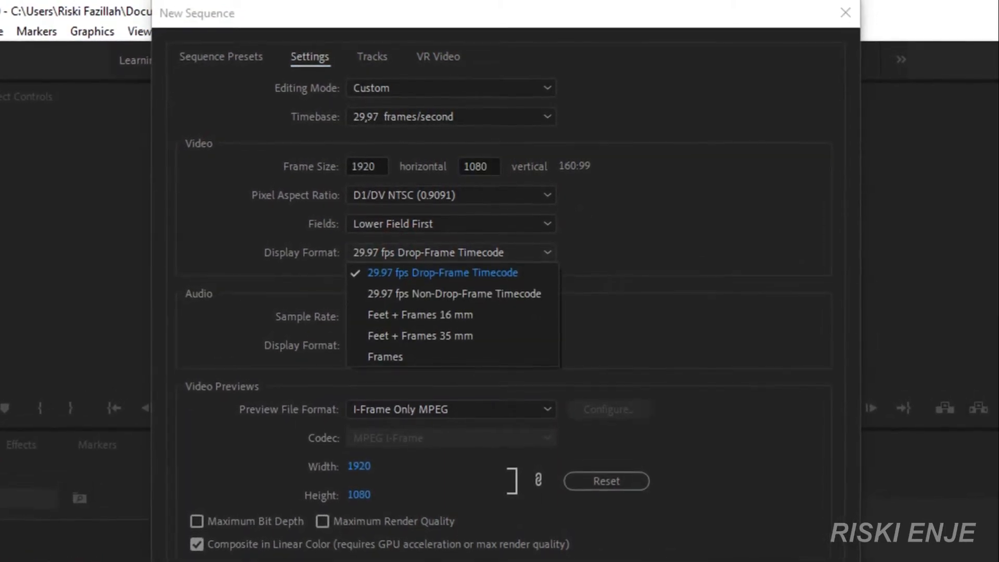
key("Escape")
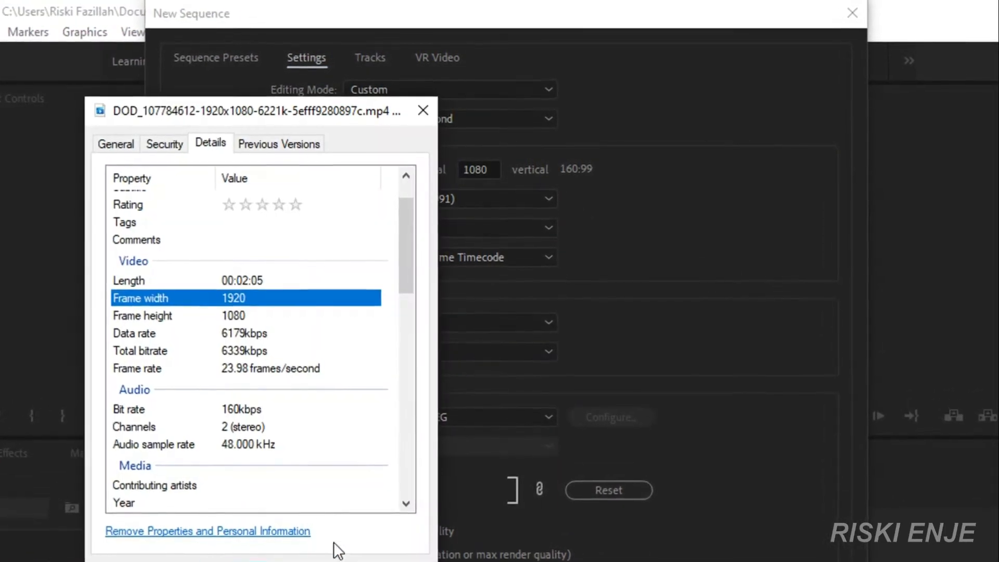
left_click(239, 371)
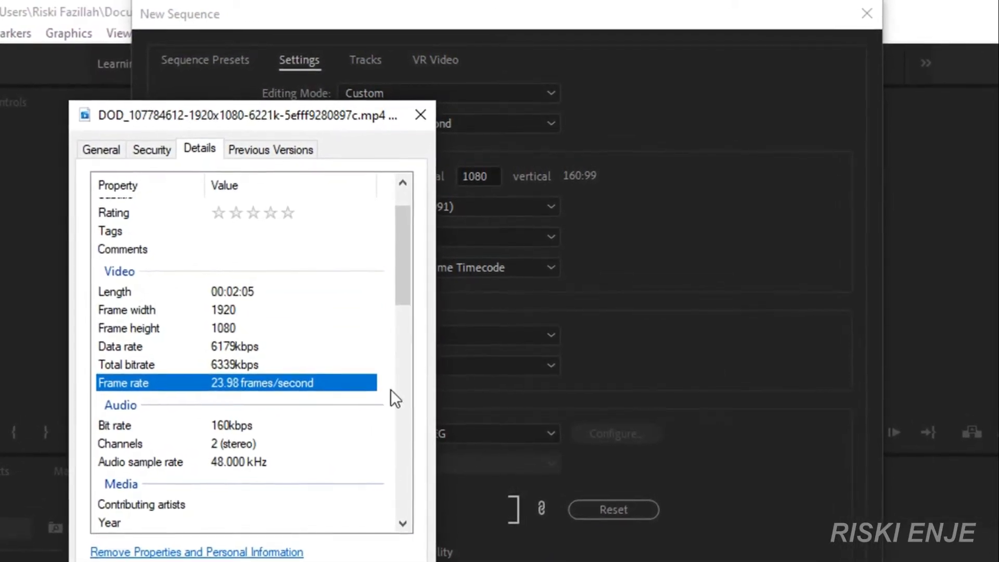
left_click(701, 307)
left_click(409, 129)
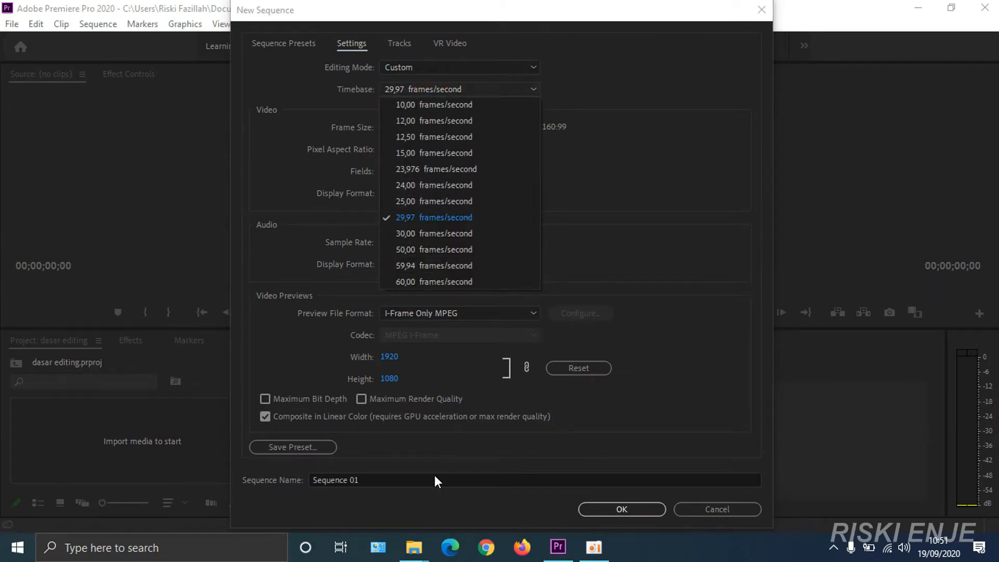
left_click(421, 545)
left_click(492, 499)
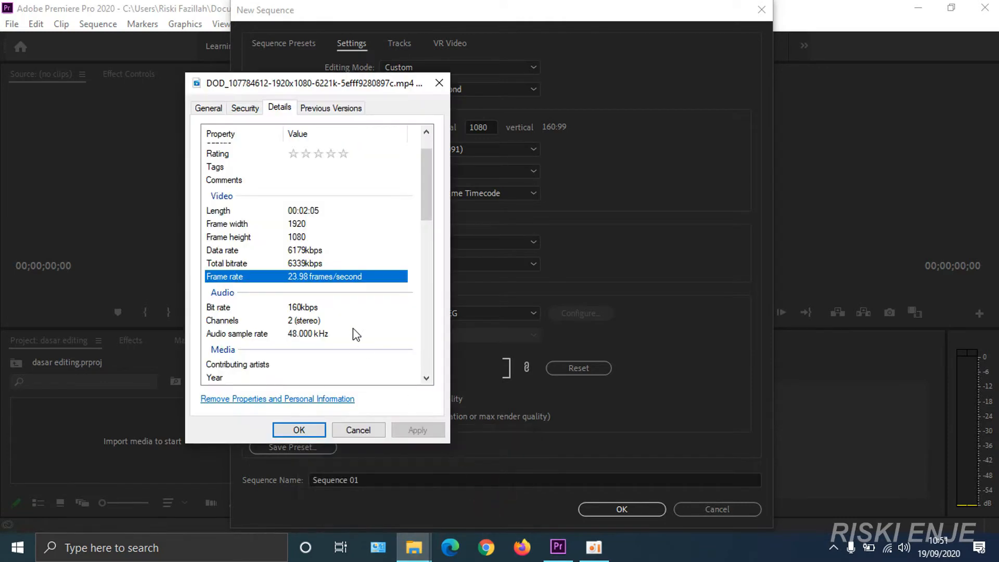
left_click(617, 238)
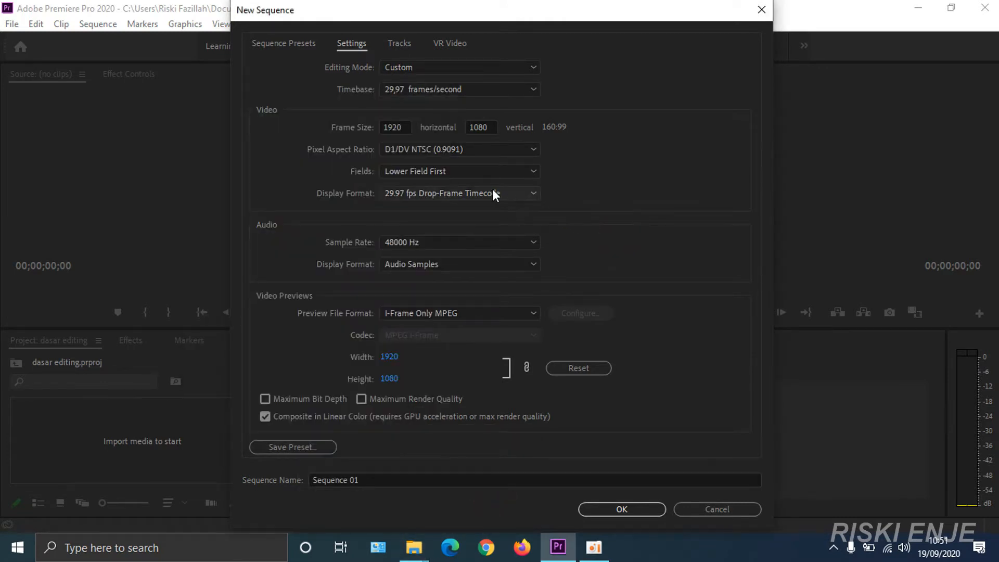
left_click(407, 94)
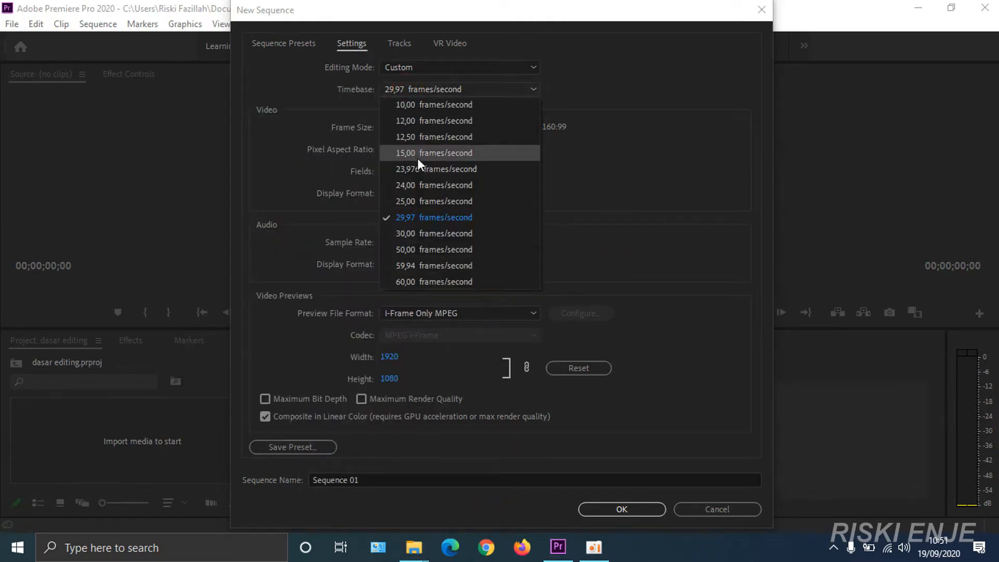
left_click(354, 271)
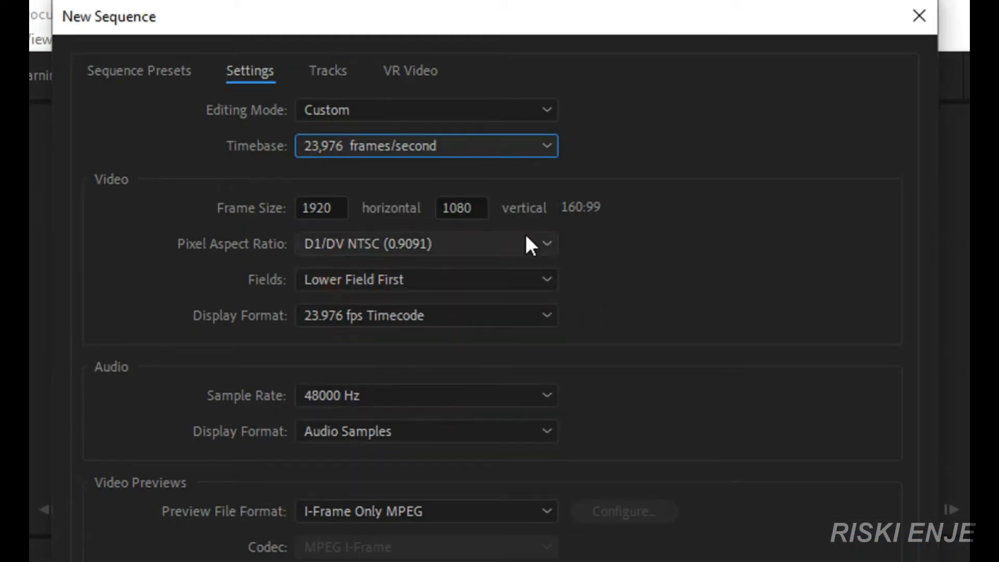
Step: Remove the Audio 2 and Audio 3 tracks from the new sequence, keeping three video tracks, and create Sequence 01
left_click(340, 70)
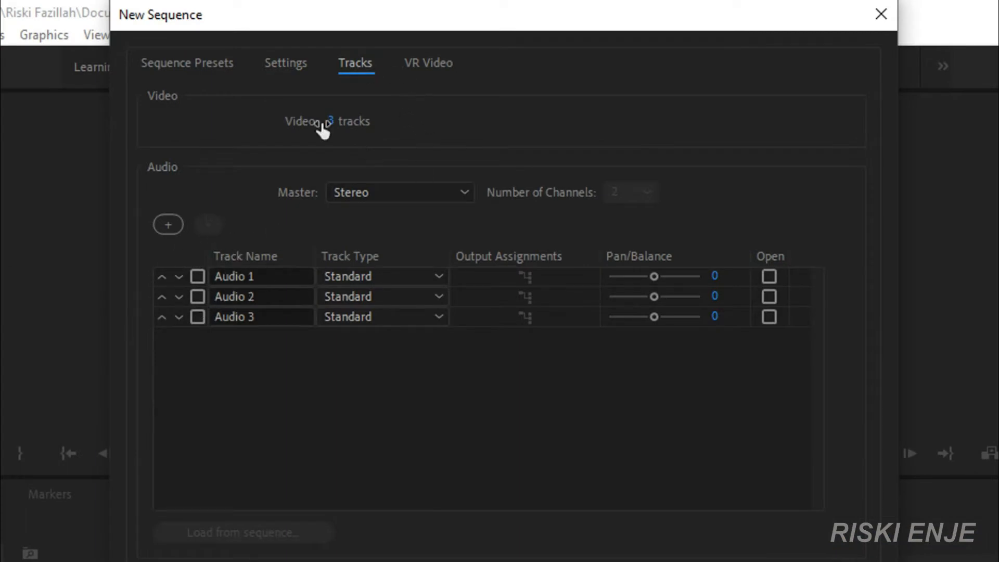
left_click(197, 296)
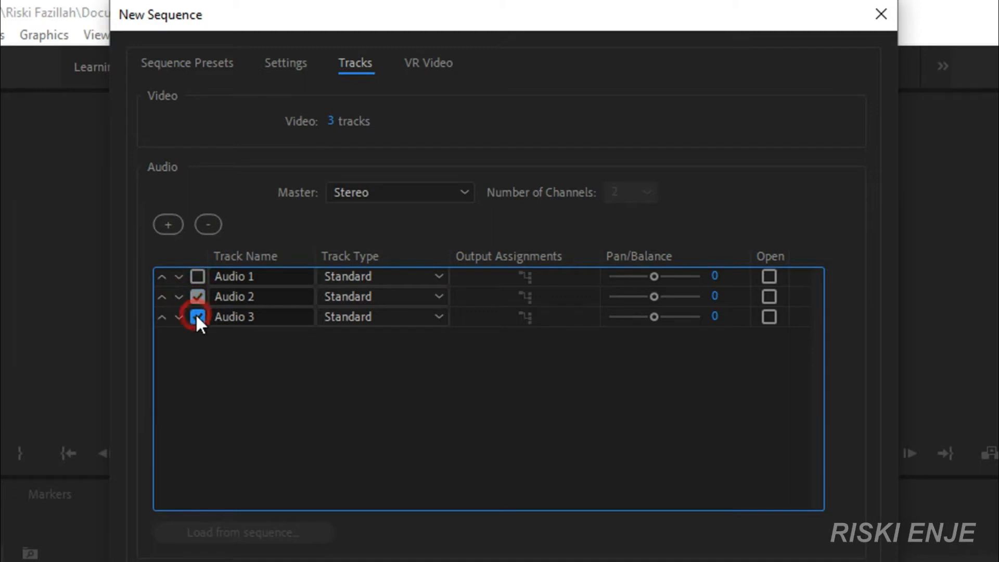
left_click(210, 226)
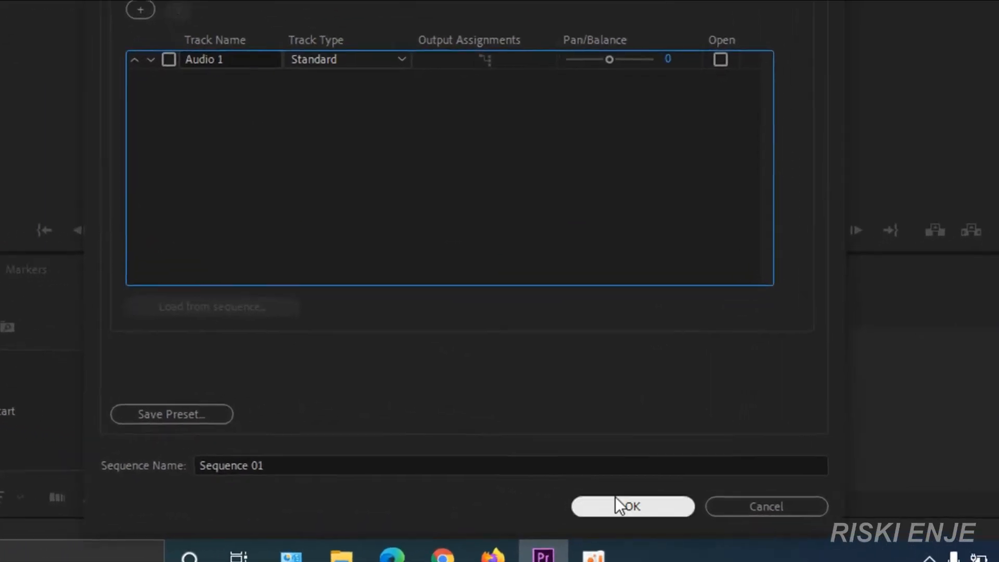
left_click(616, 505)
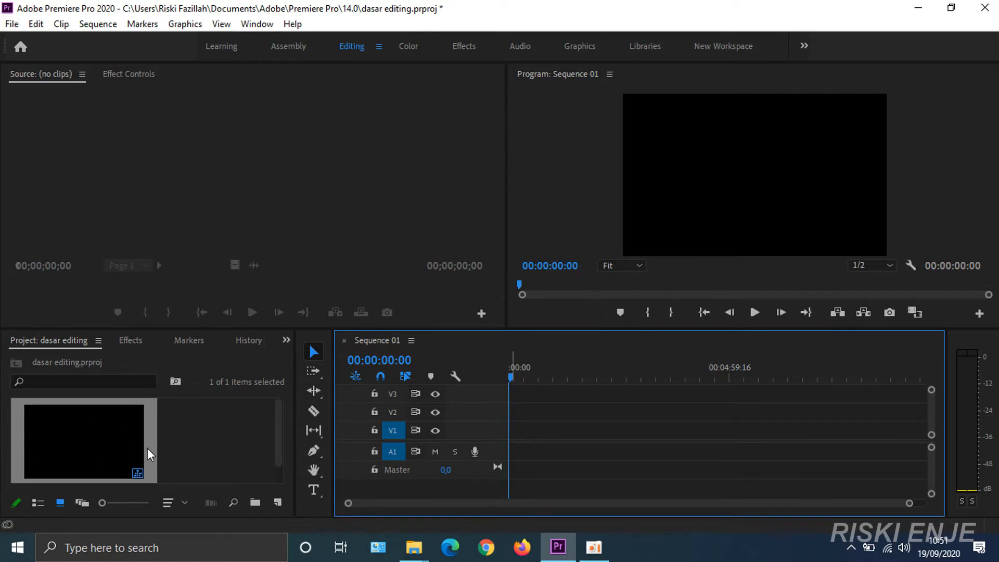
Step: Show the project items in list view and return them to icon view
left_click(36, 503)
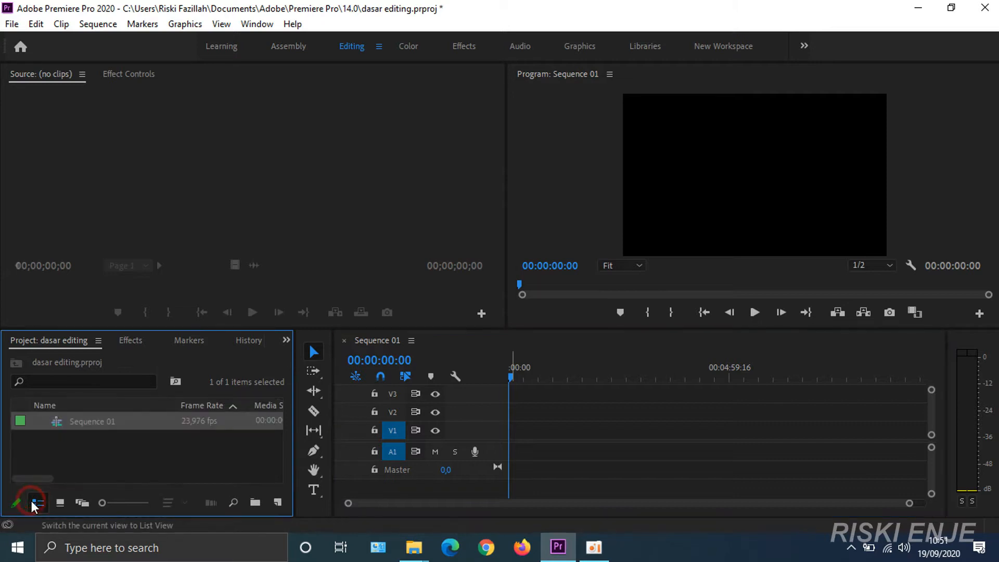
left_click(61, 504)
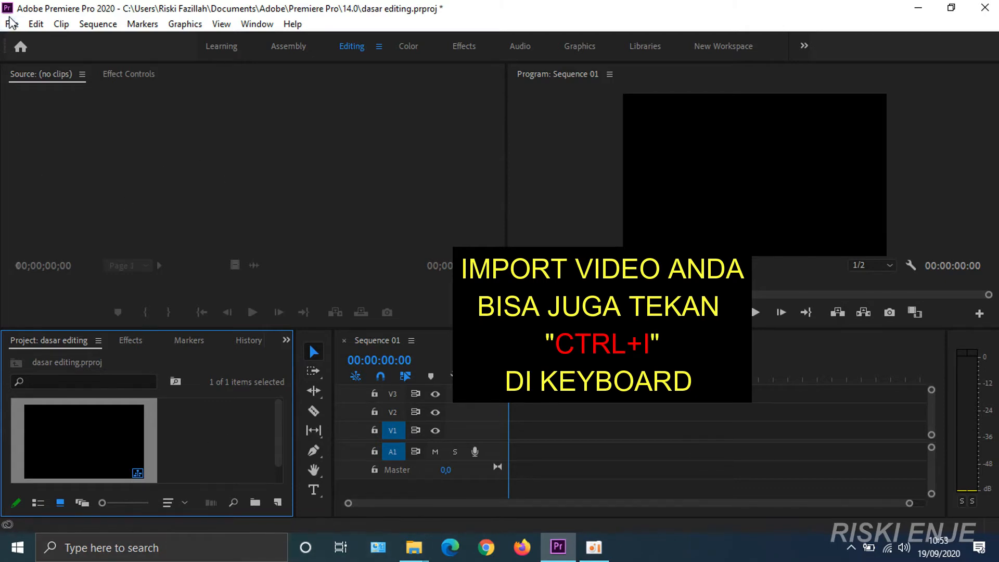
Step: Import the DOD_107784612 MP4 clip from the Youtube > Dasar Editing folder on Local Disk (D:)
left_click(11, 23)
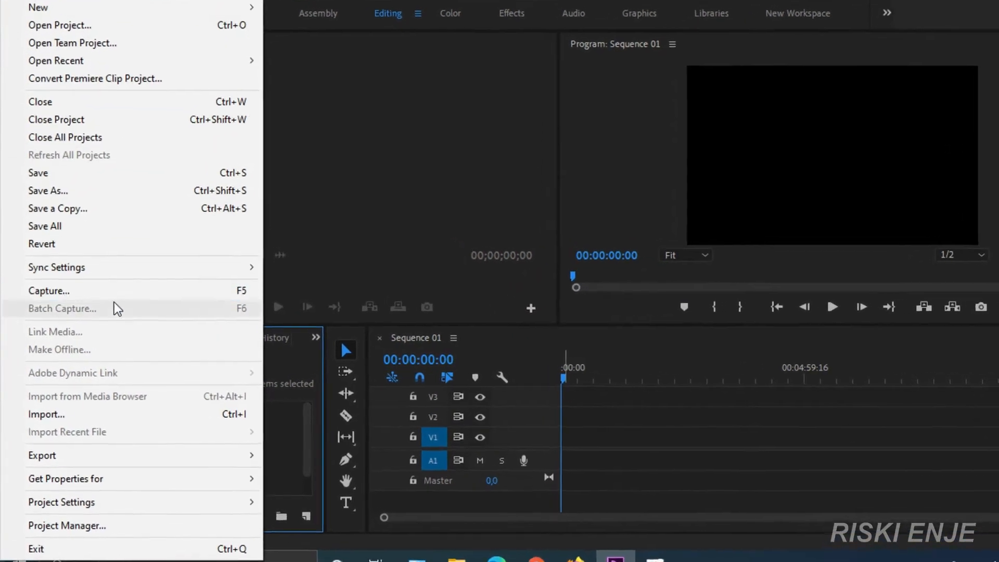
left_click(117, 415)
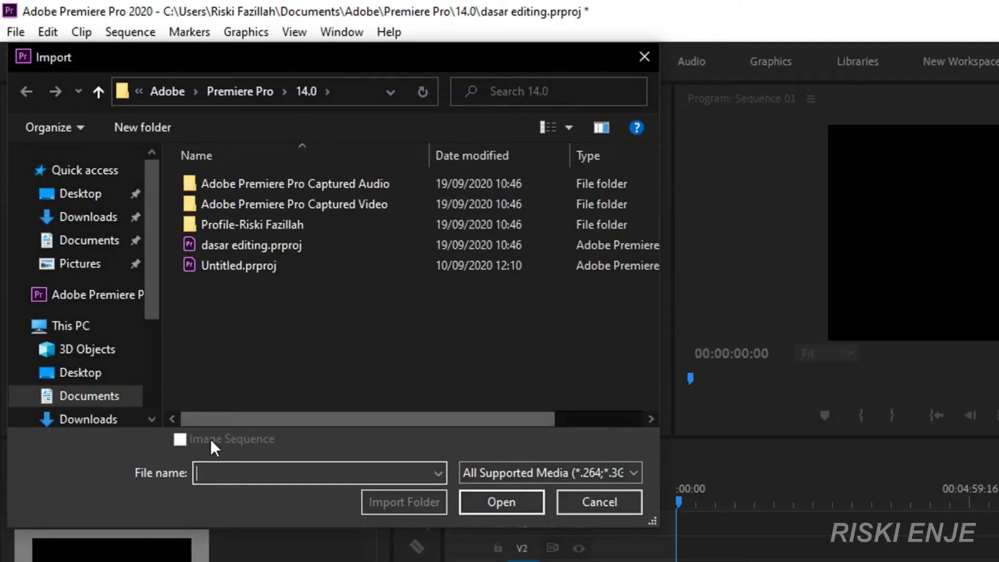
scroll(119, 354, "down", 3)
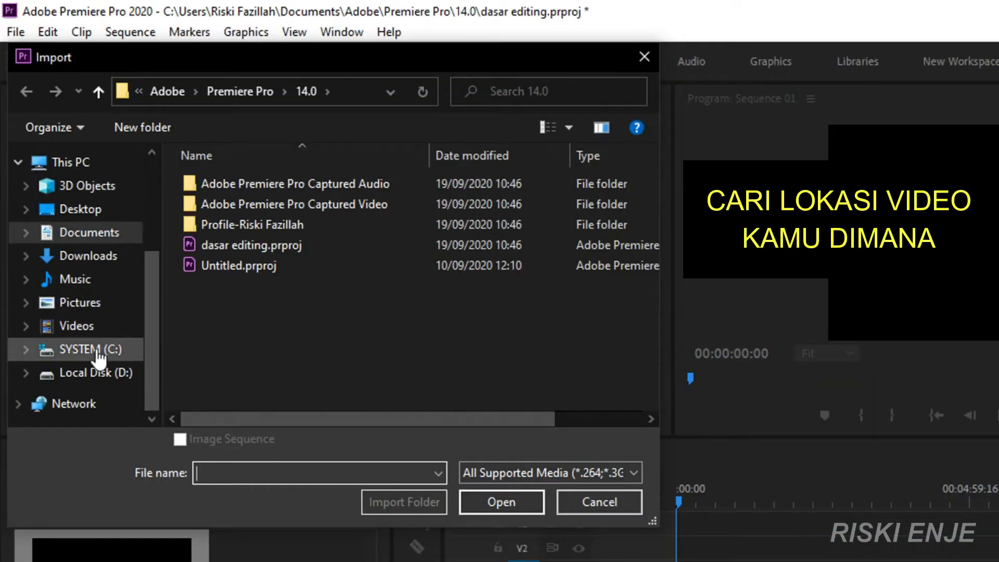
left_click(68, 372)
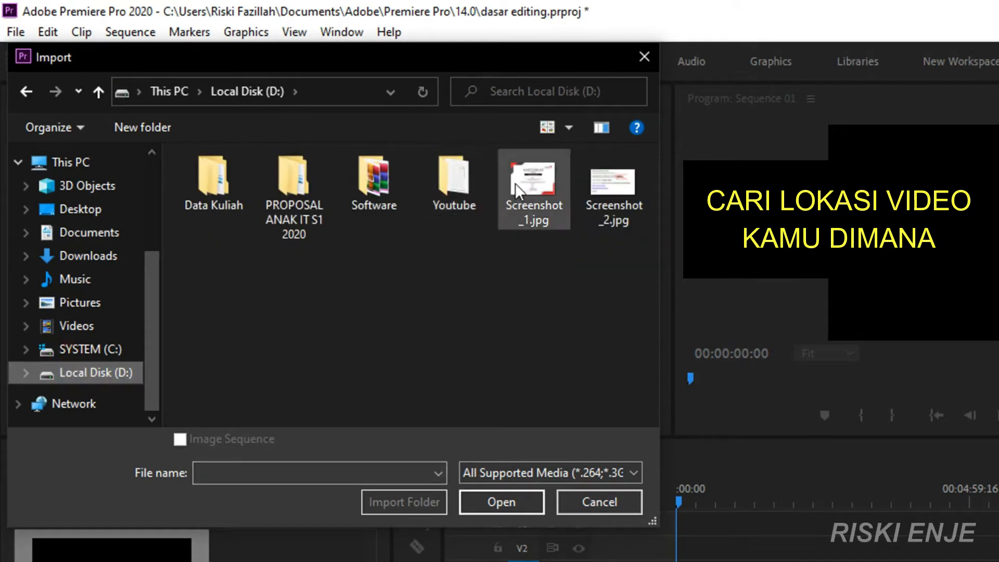
double_click(472, 185)
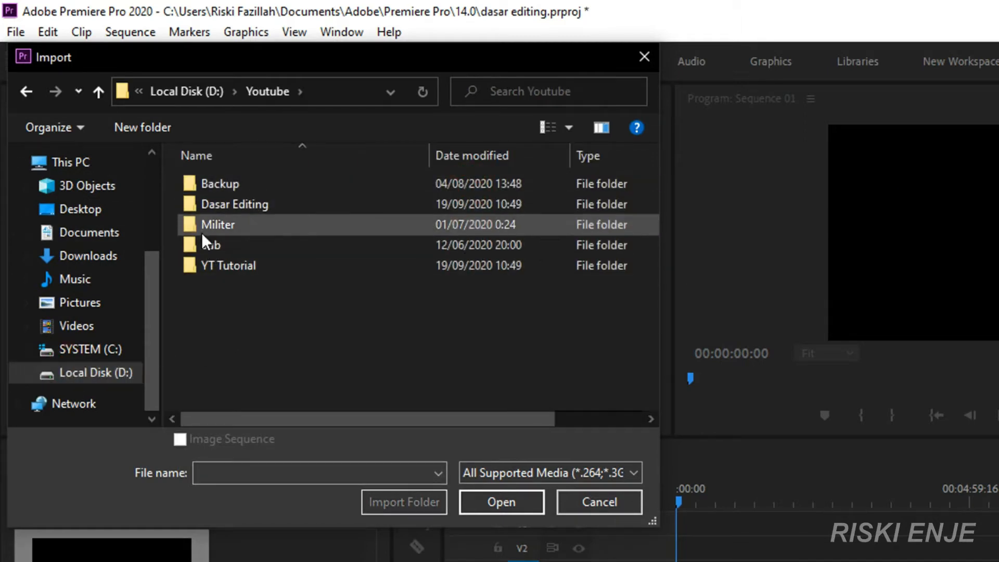
double_click(216, 201)
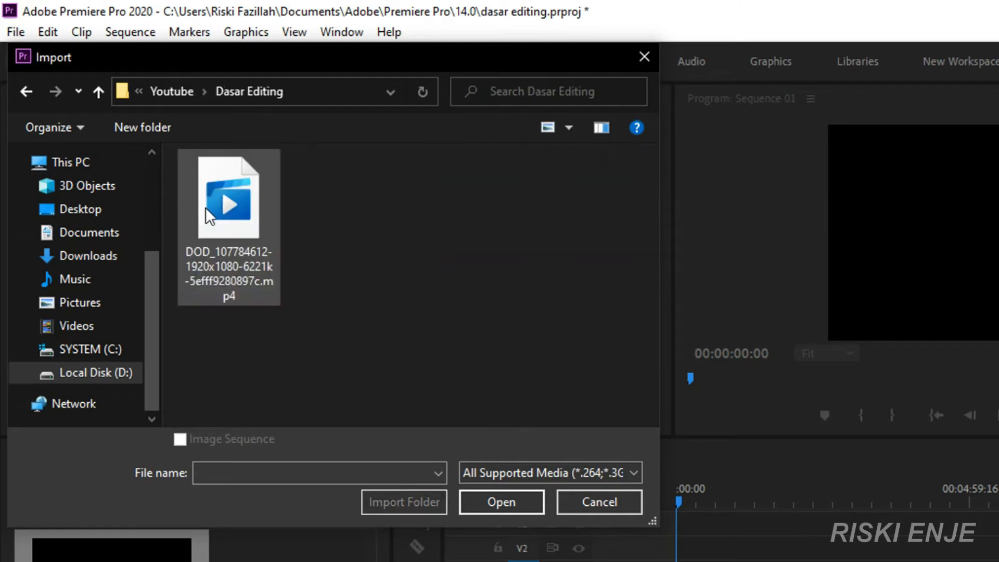
left_click(411, 267)
left_click(200, 225)
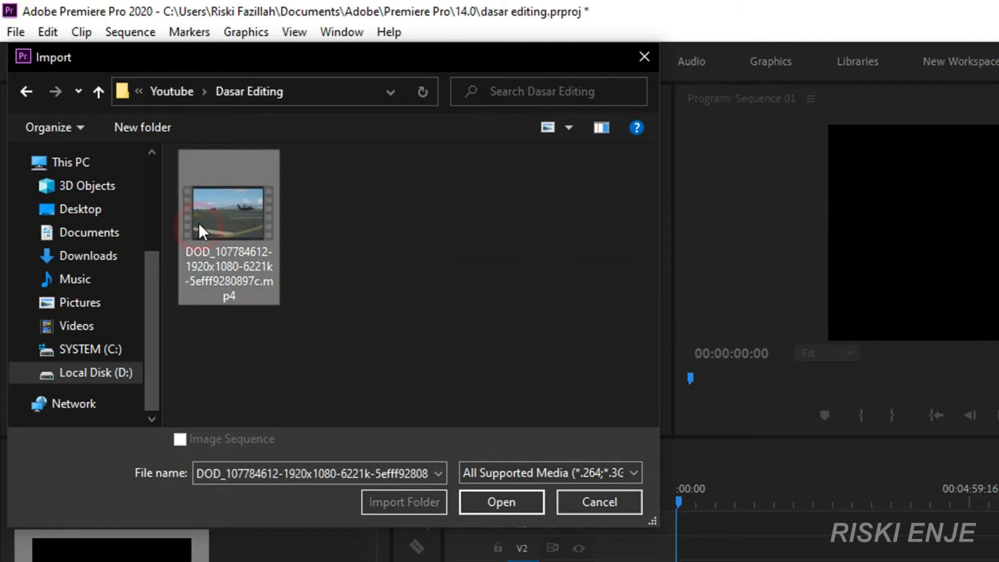
left_click(501, 508)
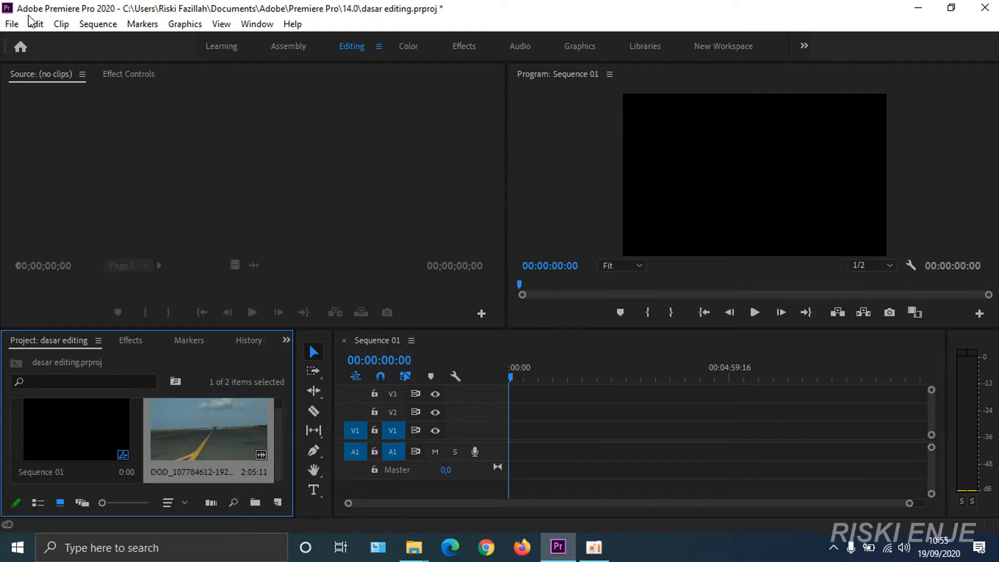
Step: Import the audio file Val_Holla.mp3 from the Dasar Editing folder into the project
left_click(11, 24)
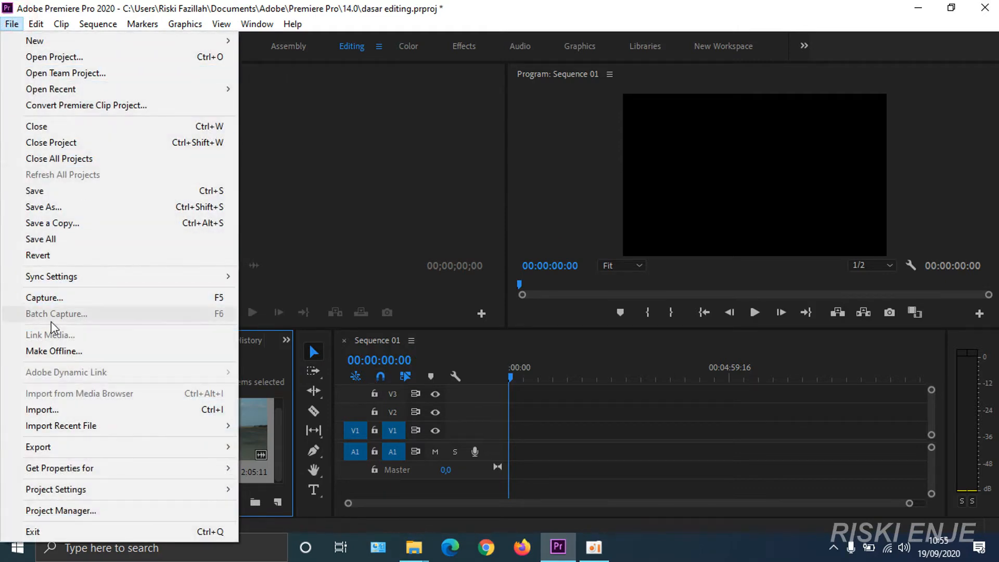
left_click(47, 410)
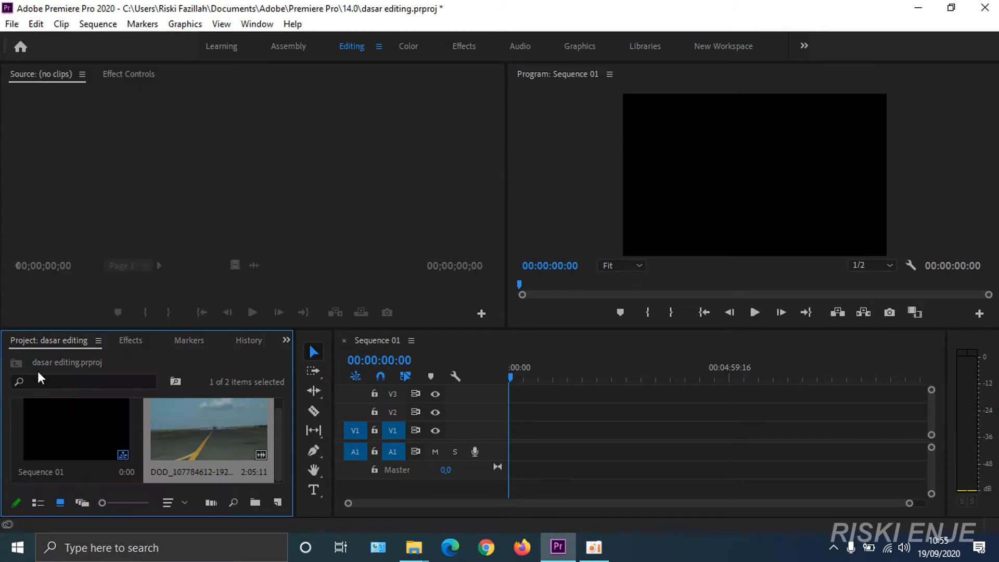
left_click(172, 153)
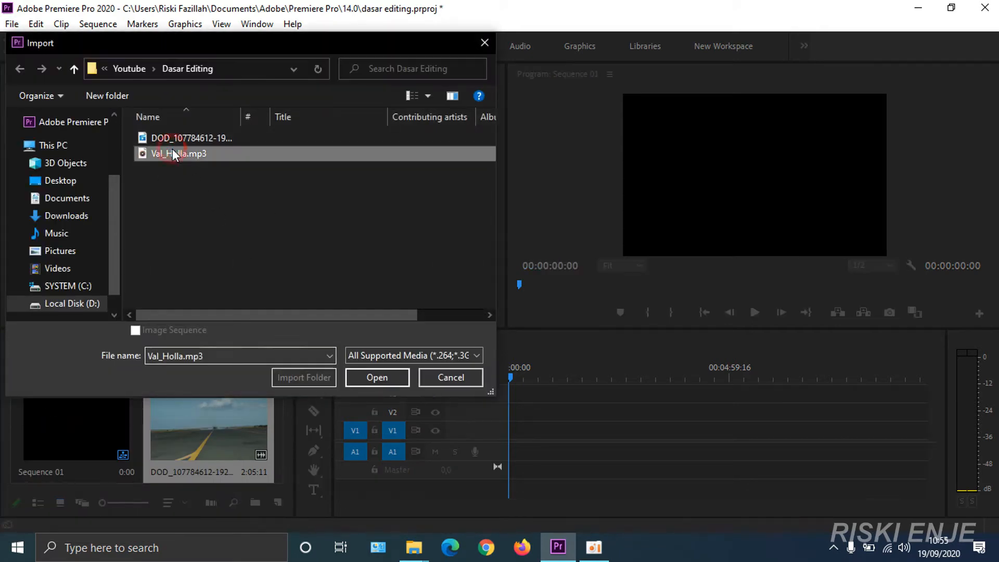
left_click(375, 379)
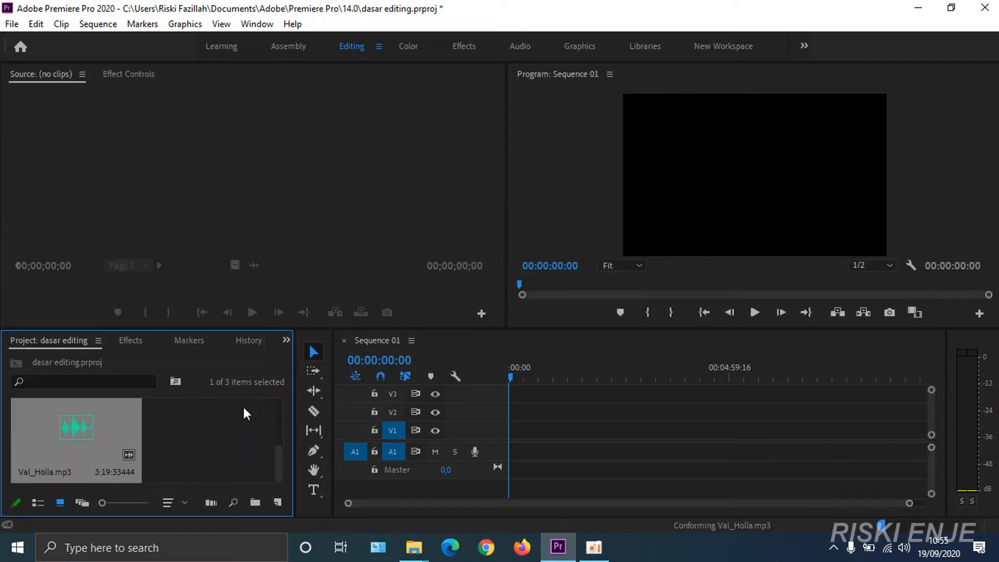
Step: Make the Project panel slightly taller and show its items in list view
scroll(219, 435, "up", 2)
scroll(220, 435, "down", 2)
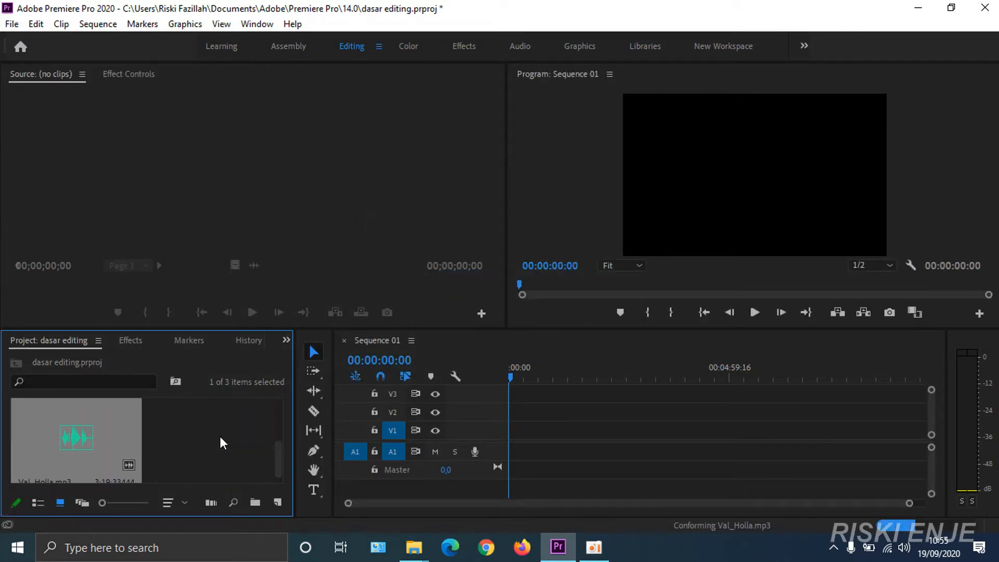
scroll(215, 421, "up", 2)
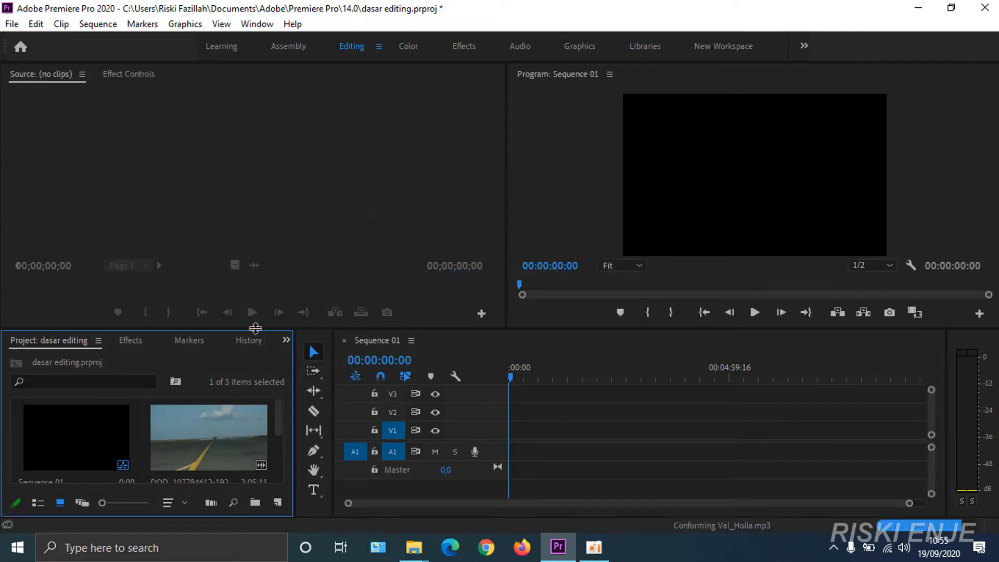
left_click_drag(255, 324, 256, 309)
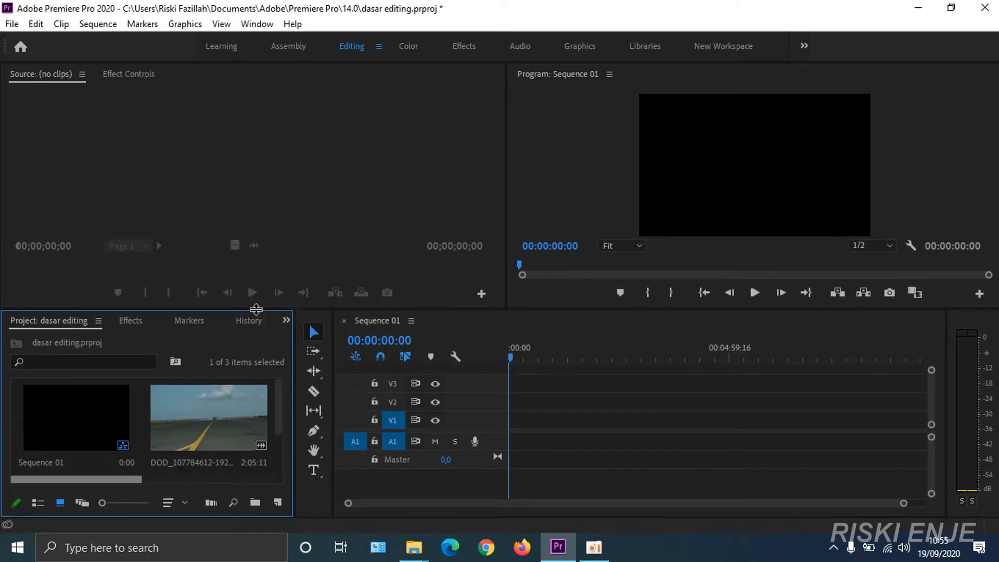
scroll(164, 411, "down", 2)
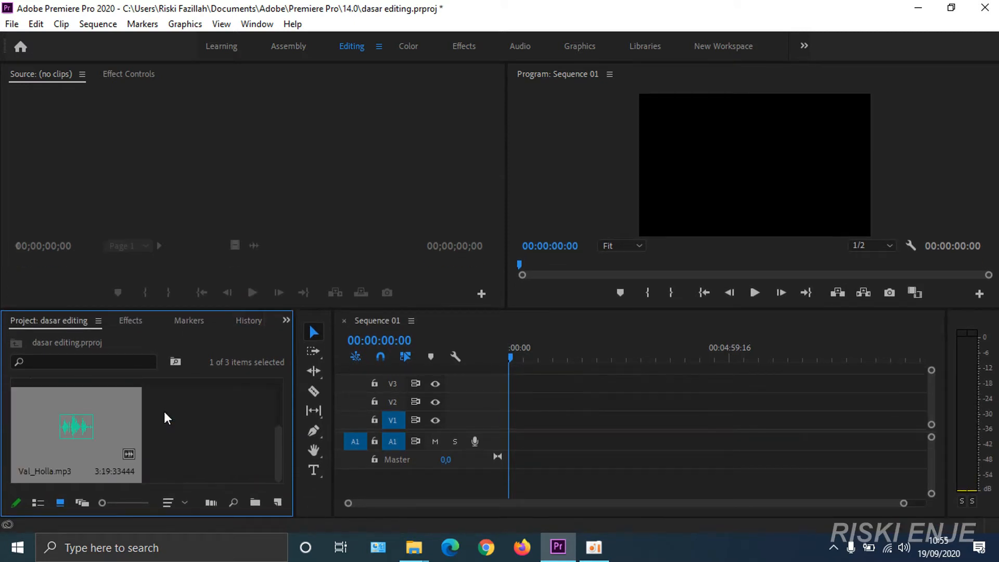
scroll(162, 411, "up", 2)
scroll(162, 410, "down", 2)
scroll(166, 410, "up", 2)
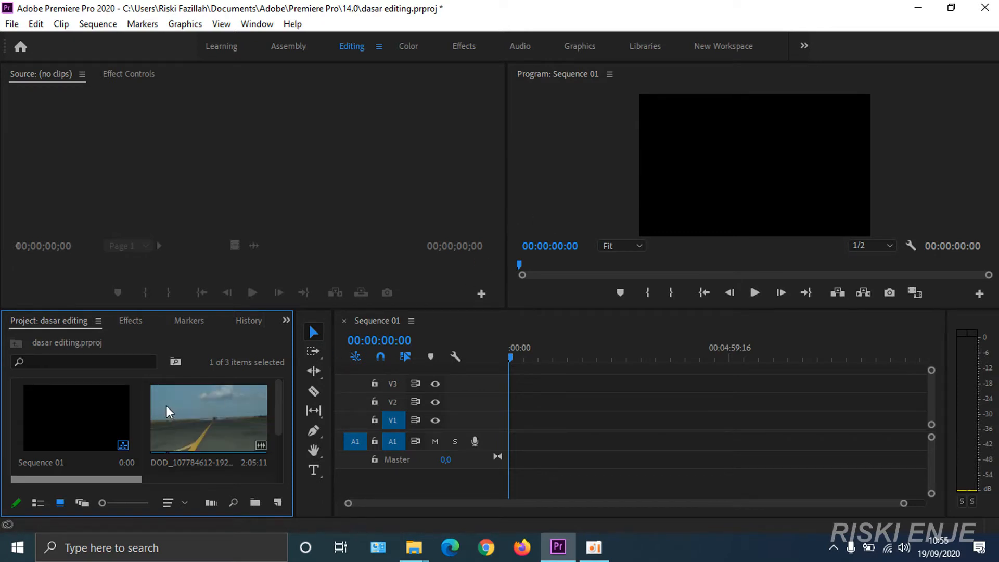
scroll(167, 412, "down", 2)
scroll(205, 432, "up", 2)
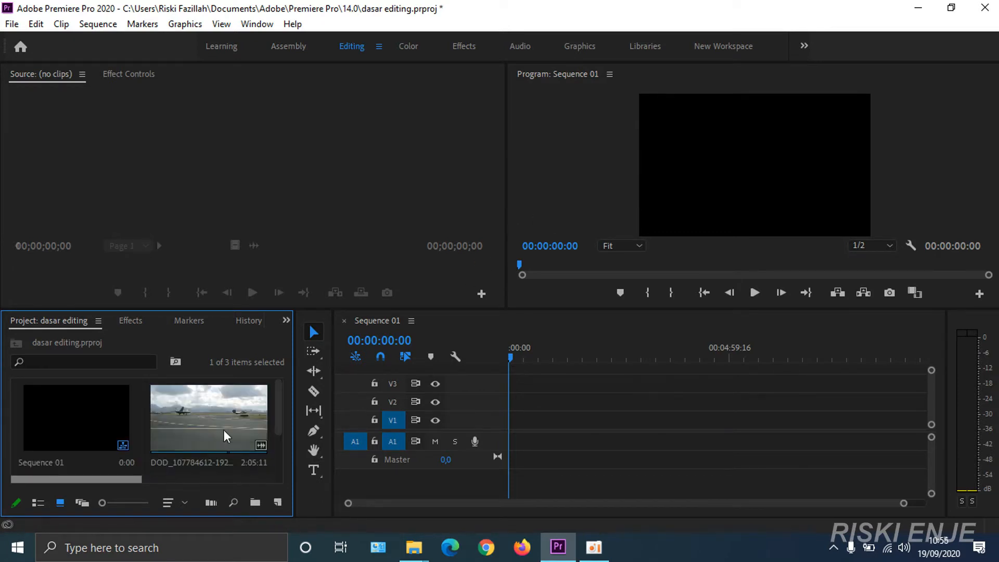
left_click(40, 504)
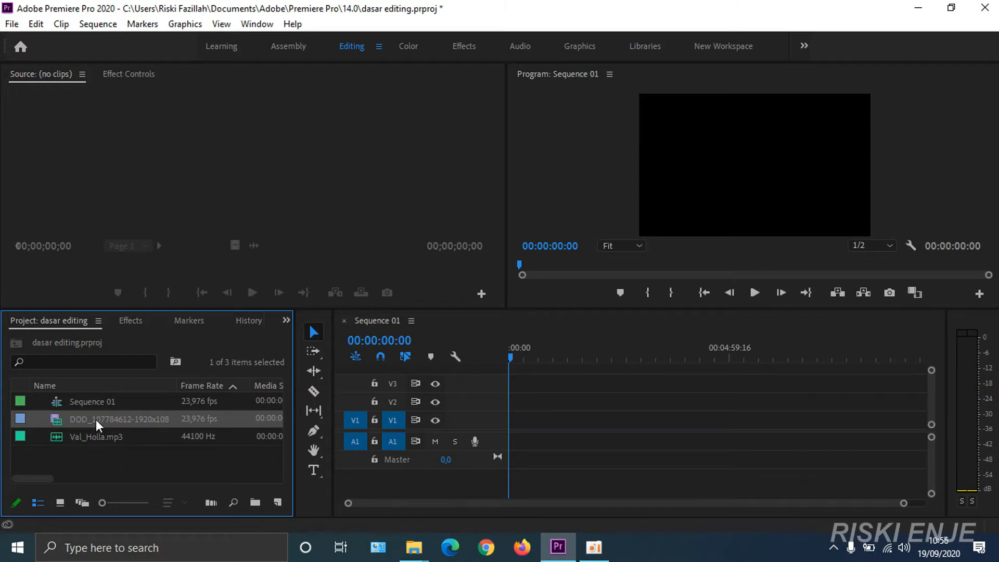
Step: Open the imported MP4 clip in the Source monitor and play it from the beginning
double_click(58, 425)
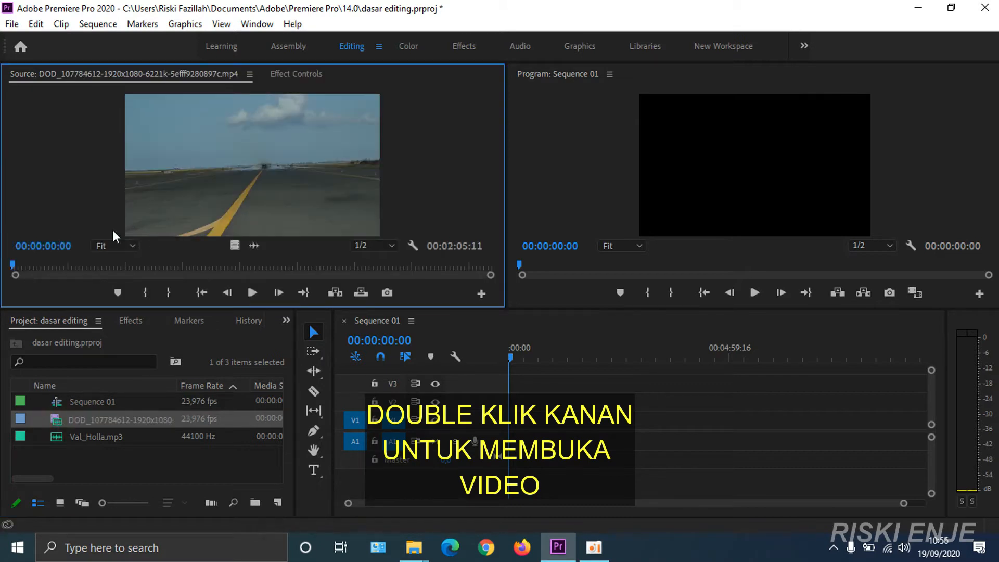
left_click_drag(12, 269, 52, 267)
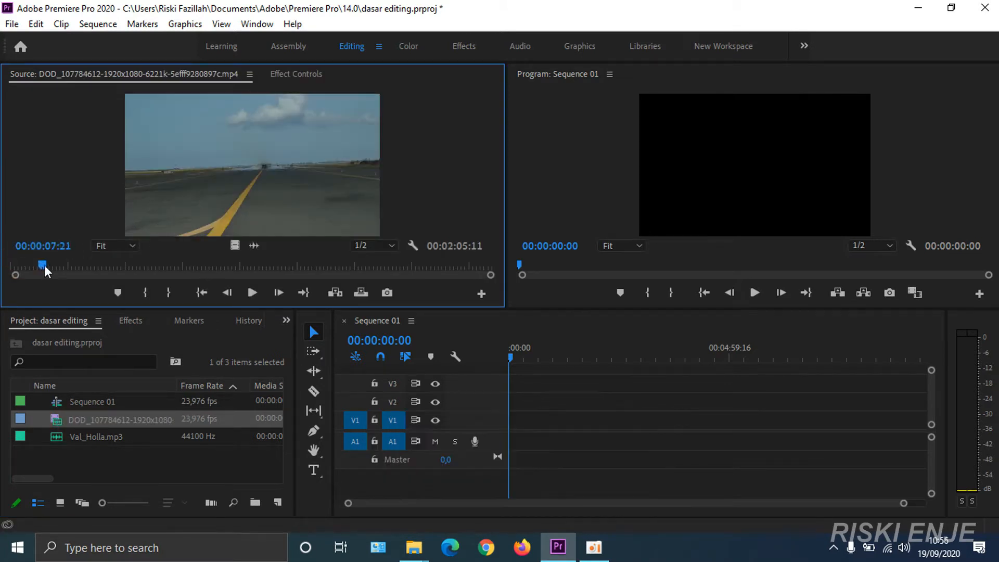
left_click_drag(80, 410, 18, 407)
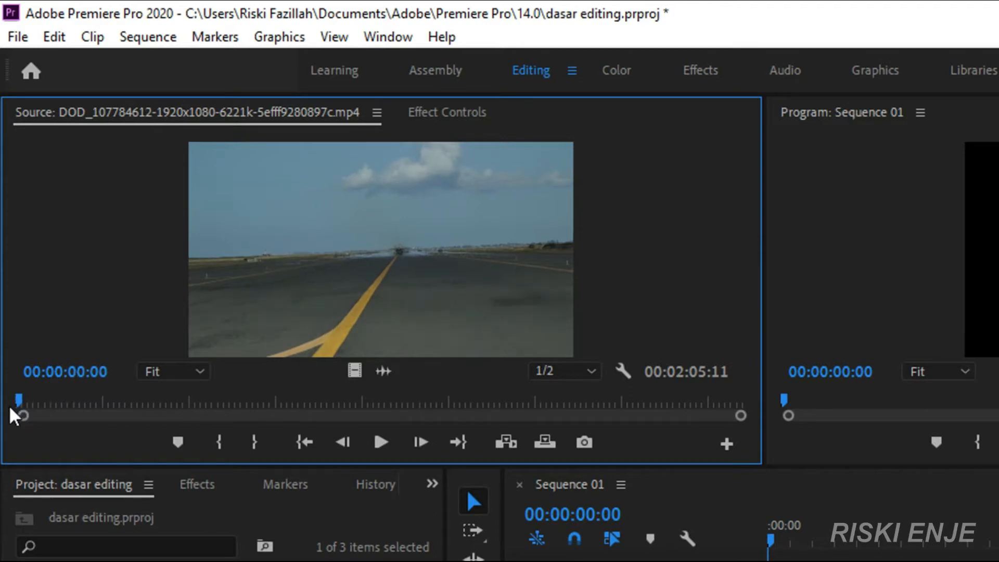
key("space")
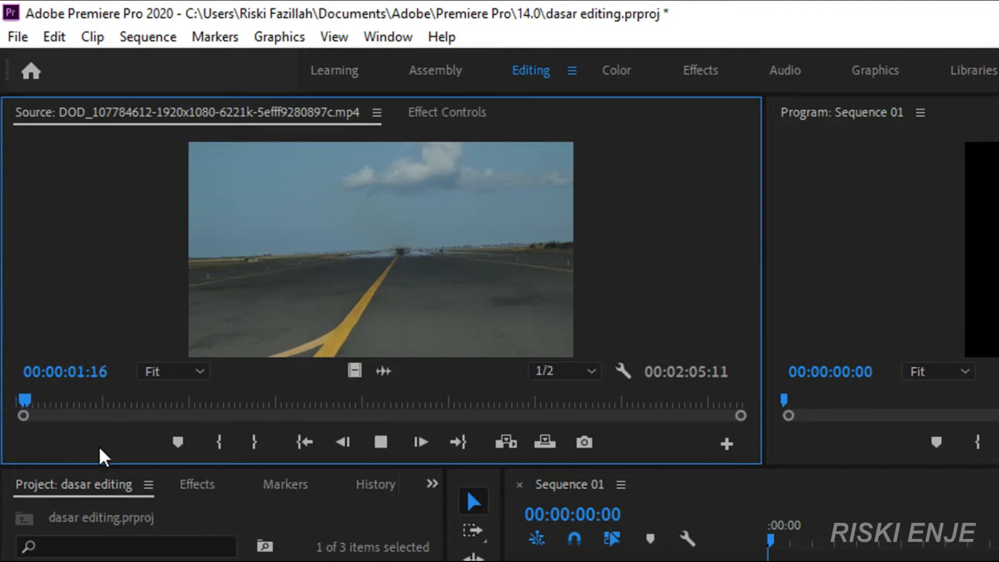
Step: Find the start of the taxiing jet shot in the source clip and mark the In point at 00:00:11:21
left_click(78, 405)
key("space")
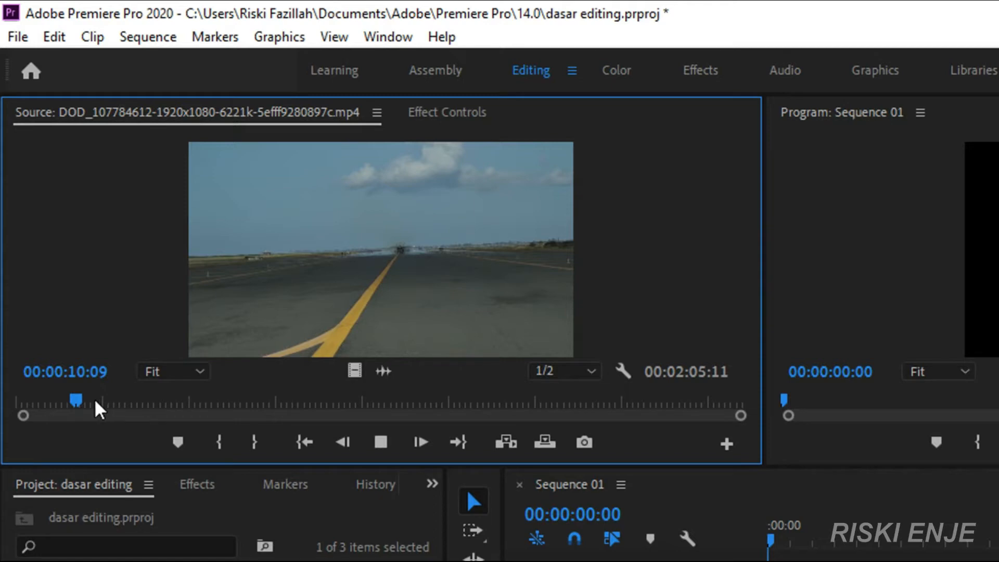
left_click(75, 404)
key("space")
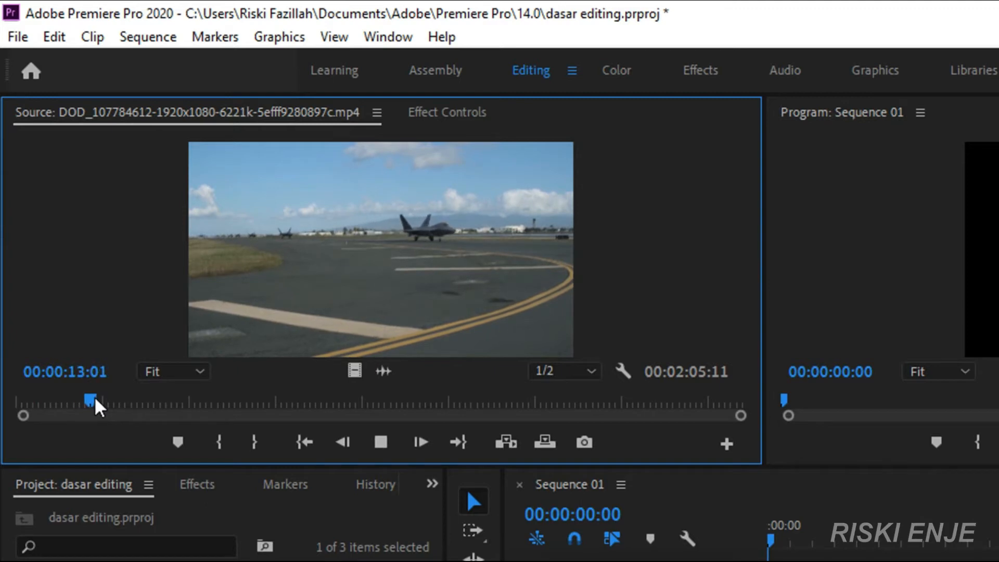
mouse_move(94, 401)
left_mouse_down()
mouse_move(116, 403)
mouse_move(60, 402)
mouse_move(89, 404)
mouse_move(86, 411)
left_mouse_up()
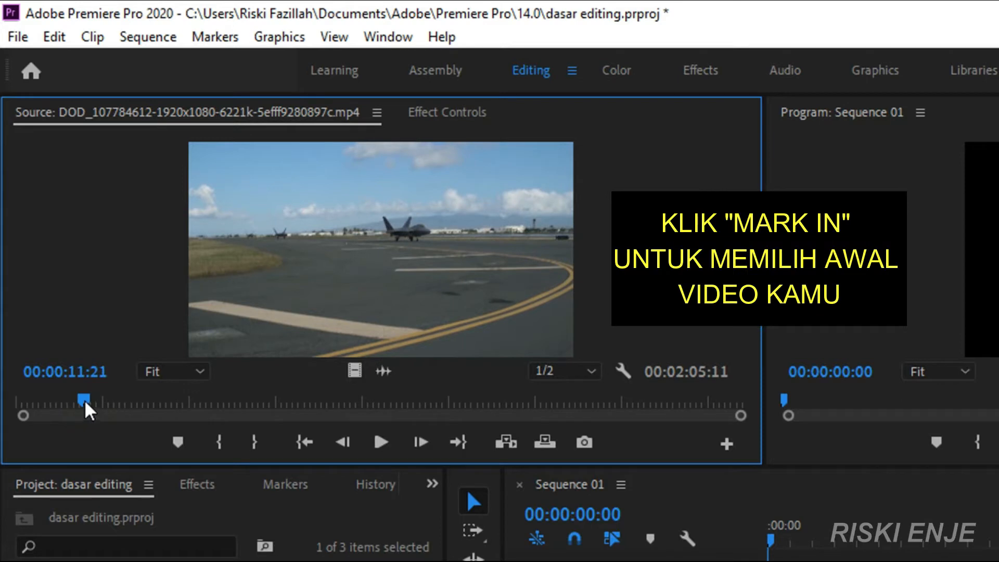
left_click(215, 443)
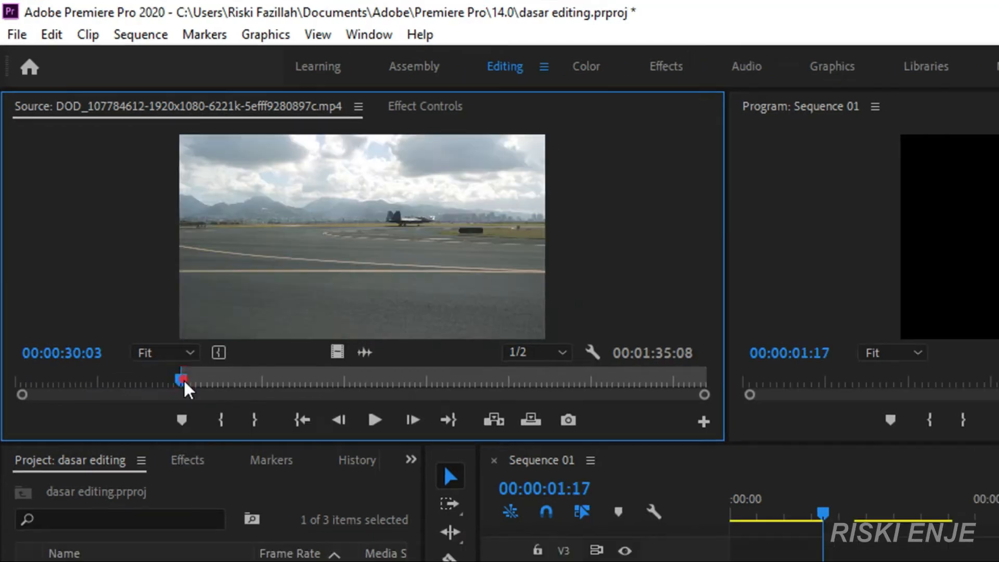
Step: Mark the Out point of the source clip's second excerpt at 00:00:34:17
left_click_drag(187, 388, 210, 389)
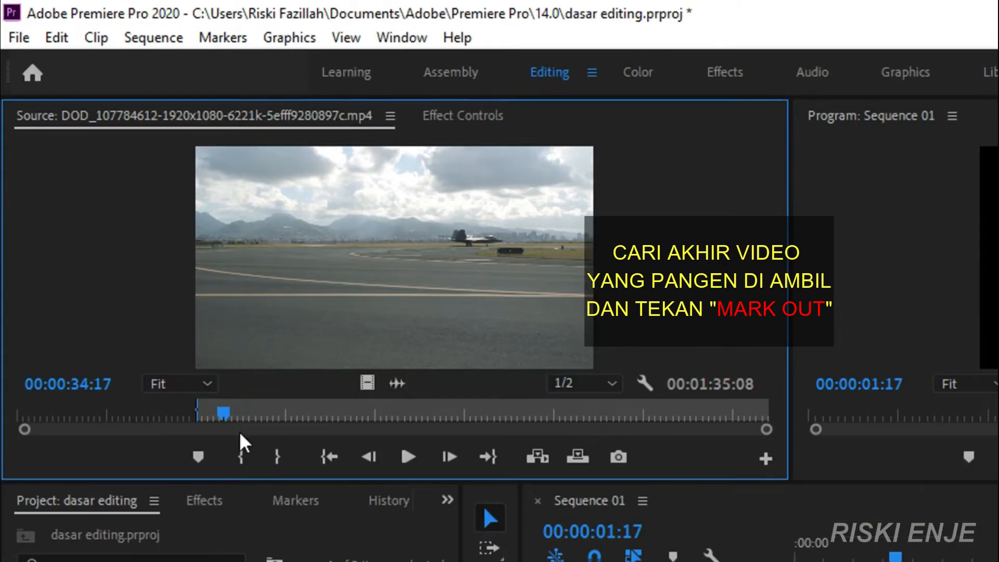
left_click(255, 420)
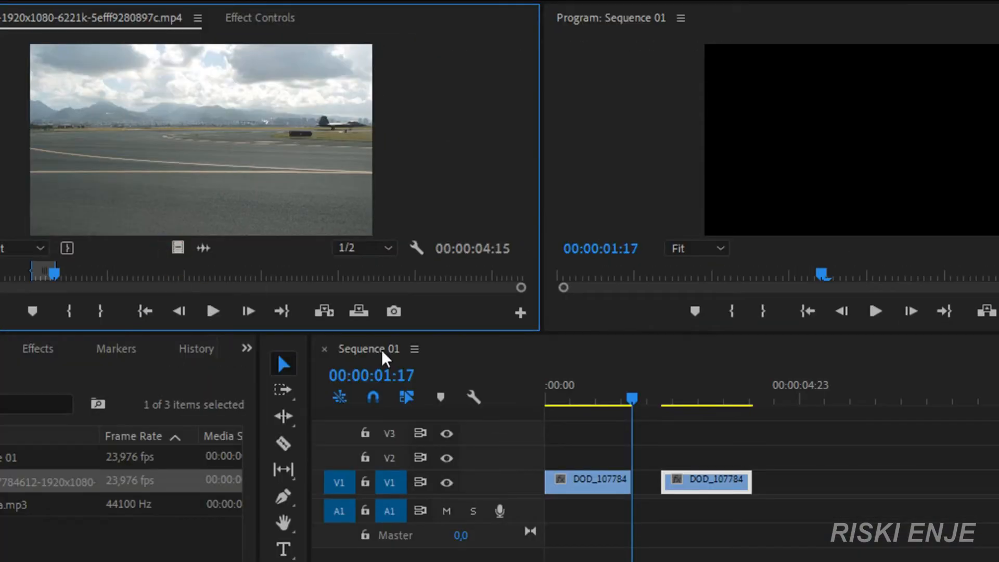
Step: Add the marked excerpt after the second clip on V1 and close the gaps so the three clips sit end to end
mouse_move(385, 359)
left_mouse_down()
mouse_move(758, 477)
mouse_move(804, 482)
mouse_move(793, 477)
left_mouse_up()
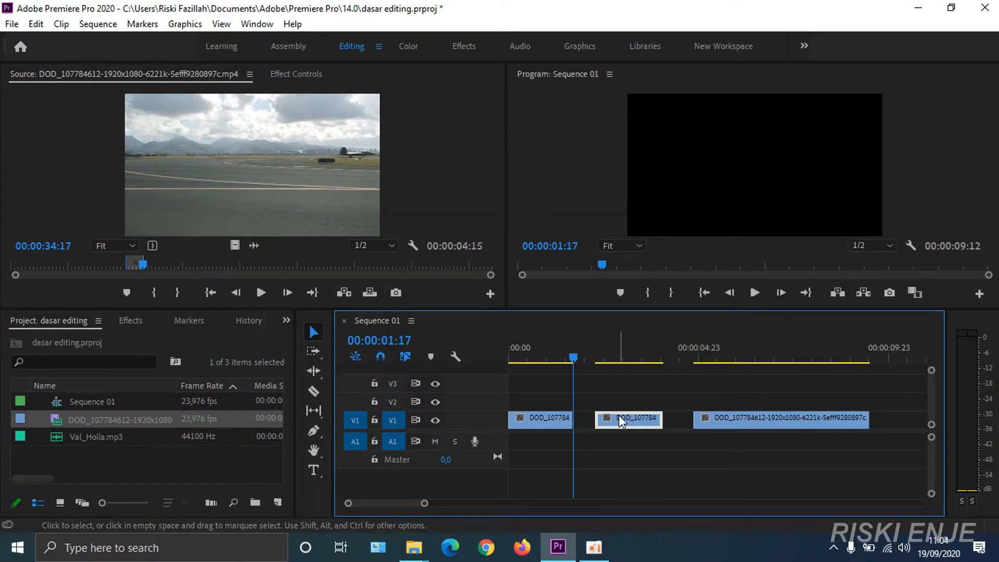
left_click_drag(621, 420, 598, 418)
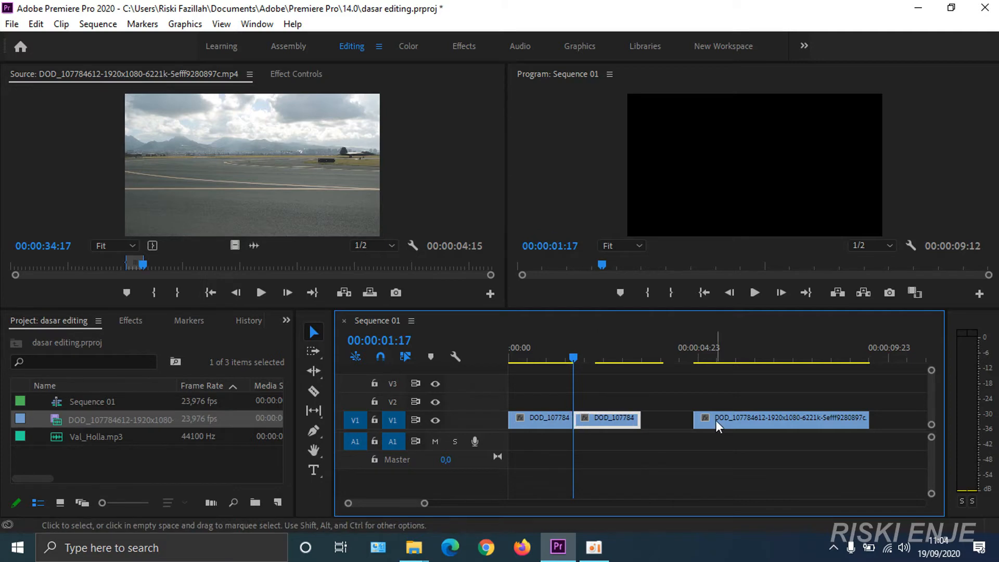
left_click_drag(716, 420, 656, 427)
Step: Find the jet crossing in front of the distant skyline in the source clip and mark the In point at 00:01:07:13
left_click_drag(368, 256, 345, 253)
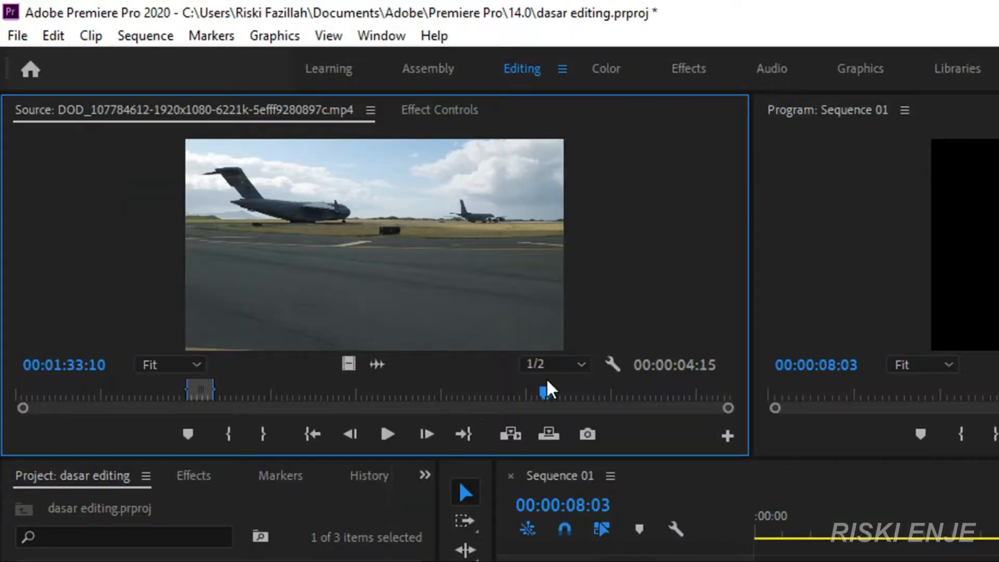
left_click_drag(515, 385, 466, 398)
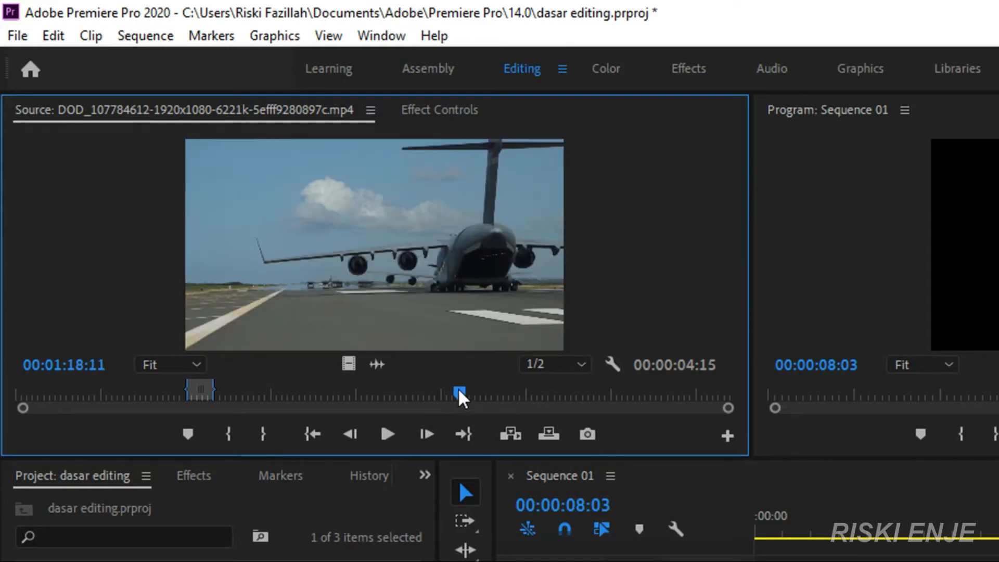
left_click(399, 397)
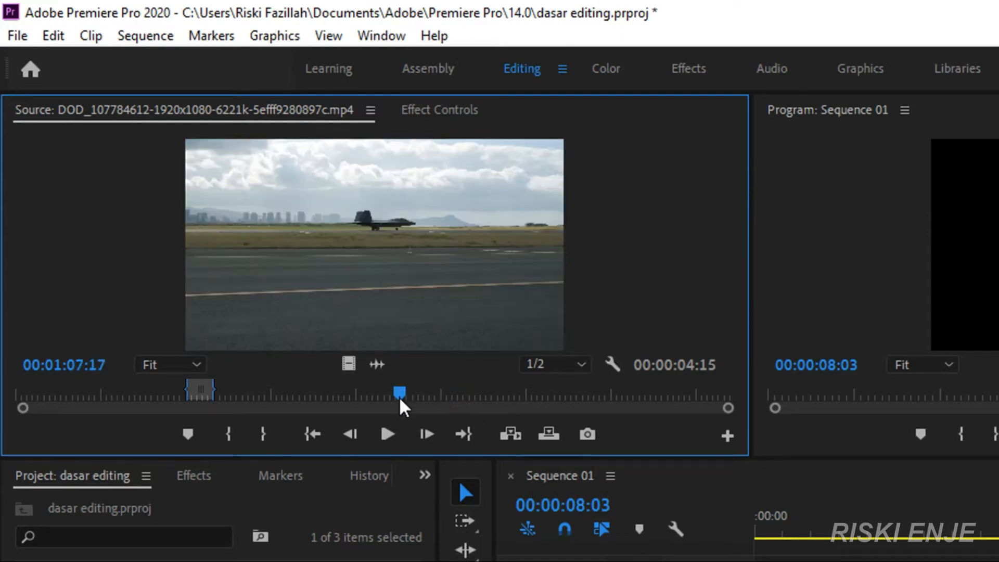
left_click(401, 394)
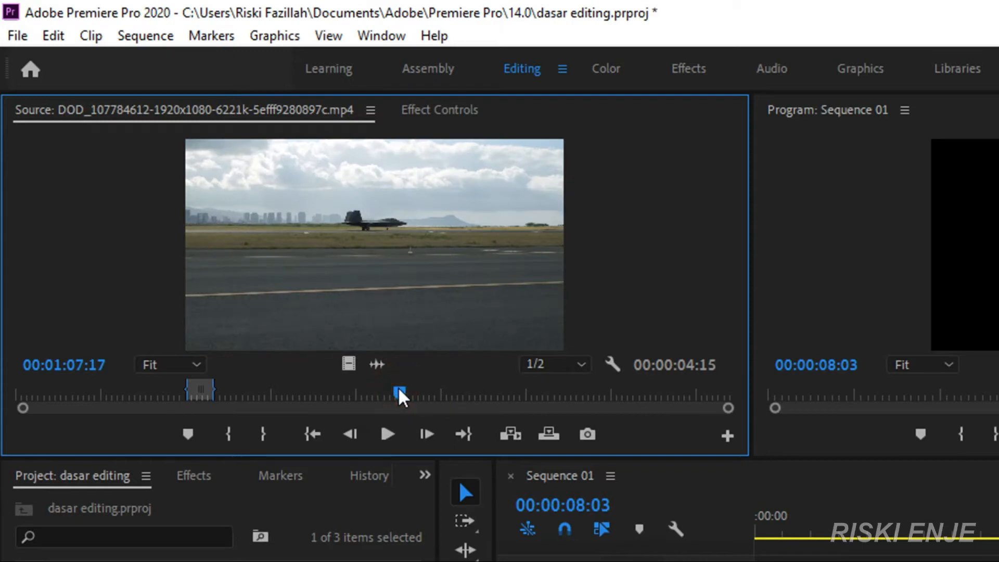
left_click(229, 434)
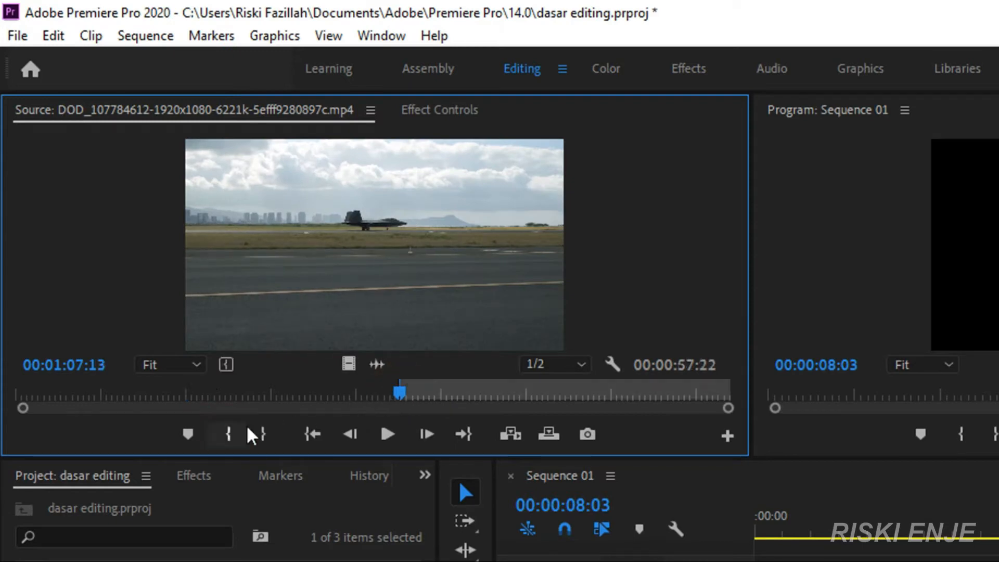
Step: Mark the Out point at 00:01:18:16 in the source clip, where the jet is leaving the frame
key("space")
left_click(398, 393)
mouse_move(400, 401)
left_mouse_down()
mouse_move(427, 402)
mouse_move(464, 427)
mouse_move(460, 403)
left_mouse_up()
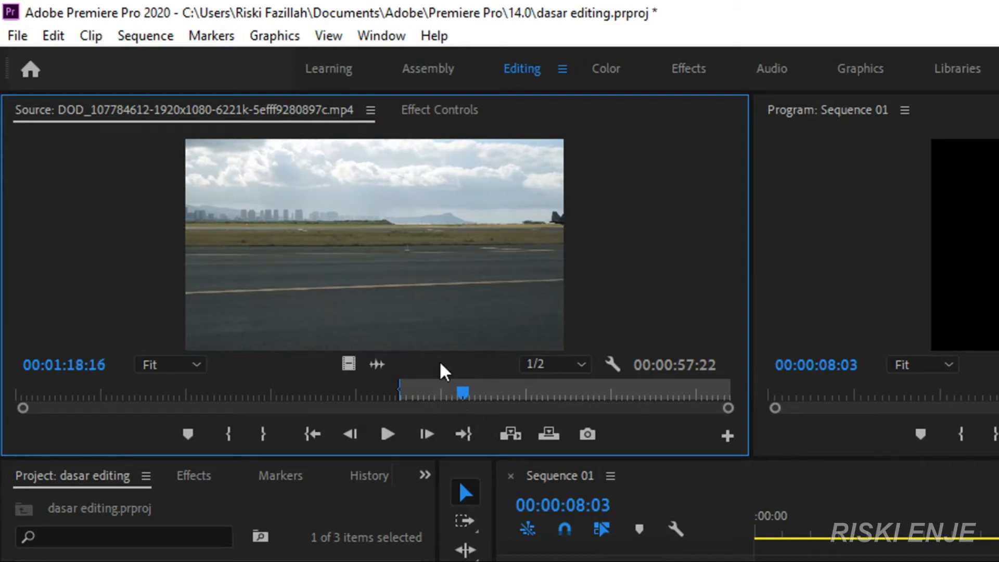
left_click(271, 436)
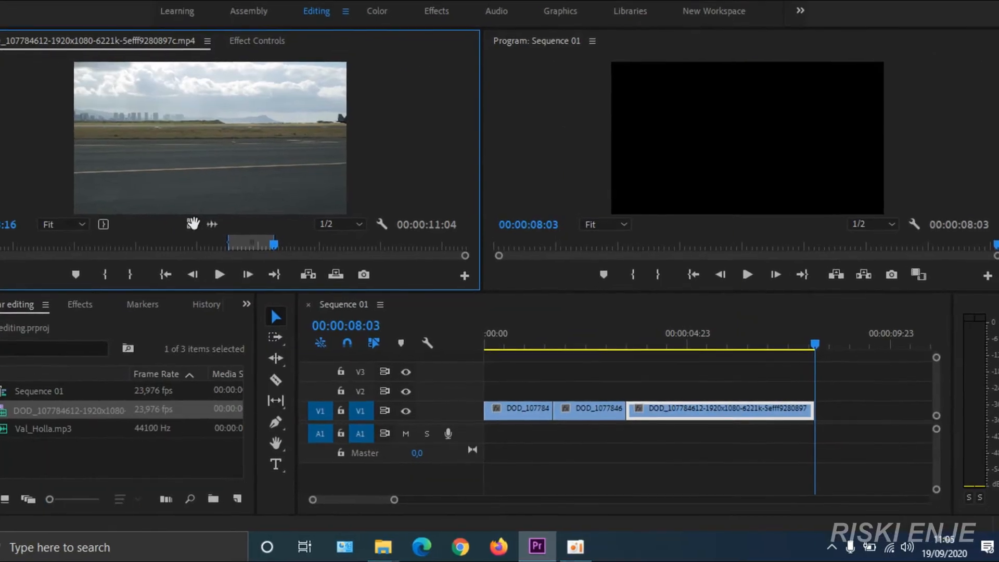
Step: Append only the video of the marked excerpt to V1 directly after the third clip at 00:00:08:03
left_click_drag(192, 223, 844, 390)
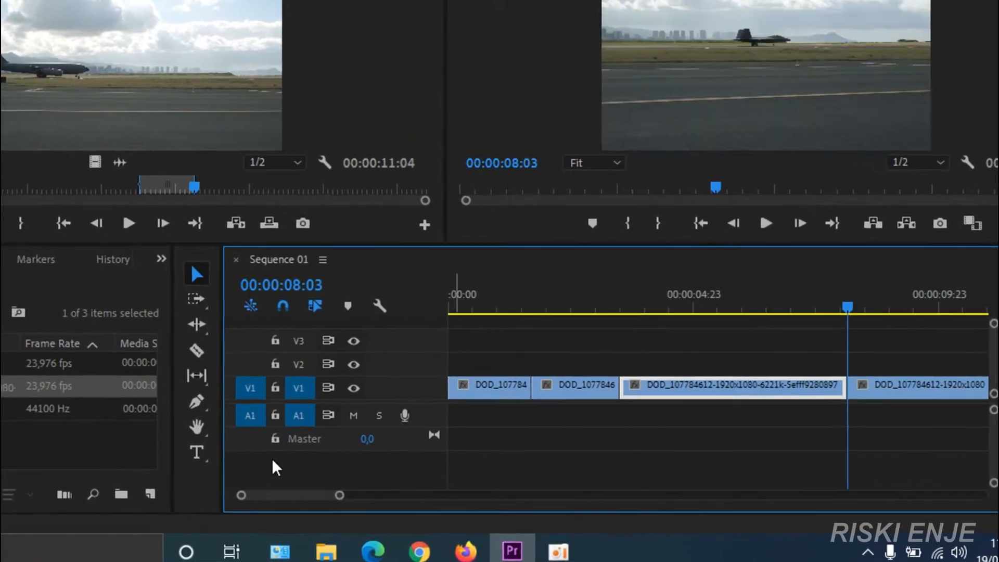
left_click_drag(347, 496, 380, 511)
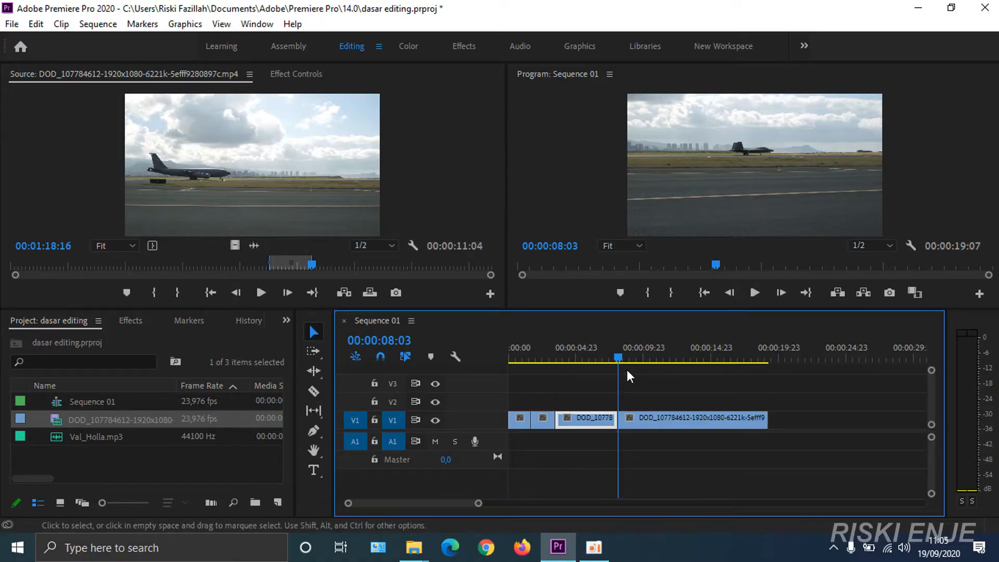
mouse_move(619, 359)
left_mouse_down()
mouse_move(672, 366)
mouse_move(632, 360)
left_mouse_up()
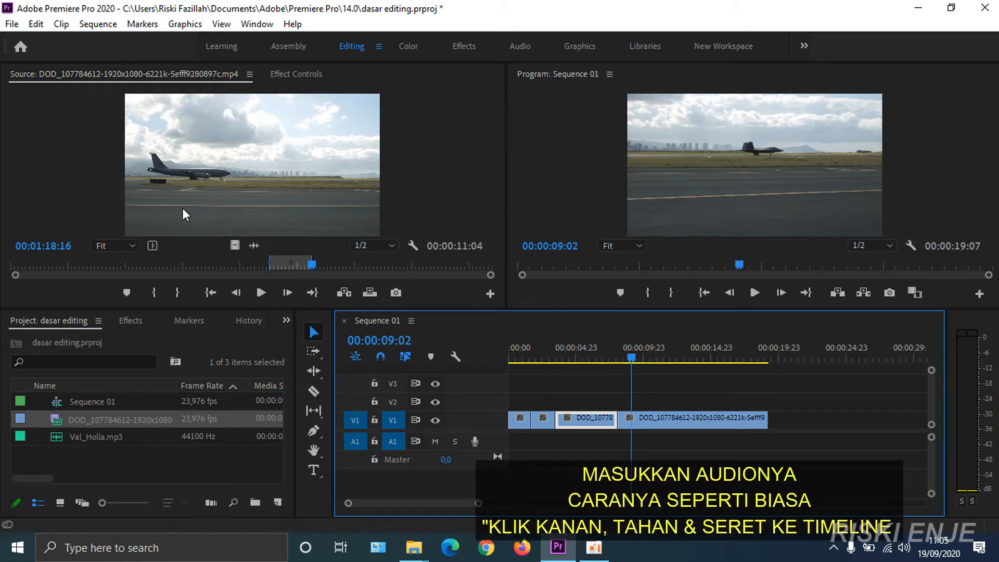
Step: Place Val_Holla.mp3 on audio track A1 from the start of the sequence
left_click(129, 455)
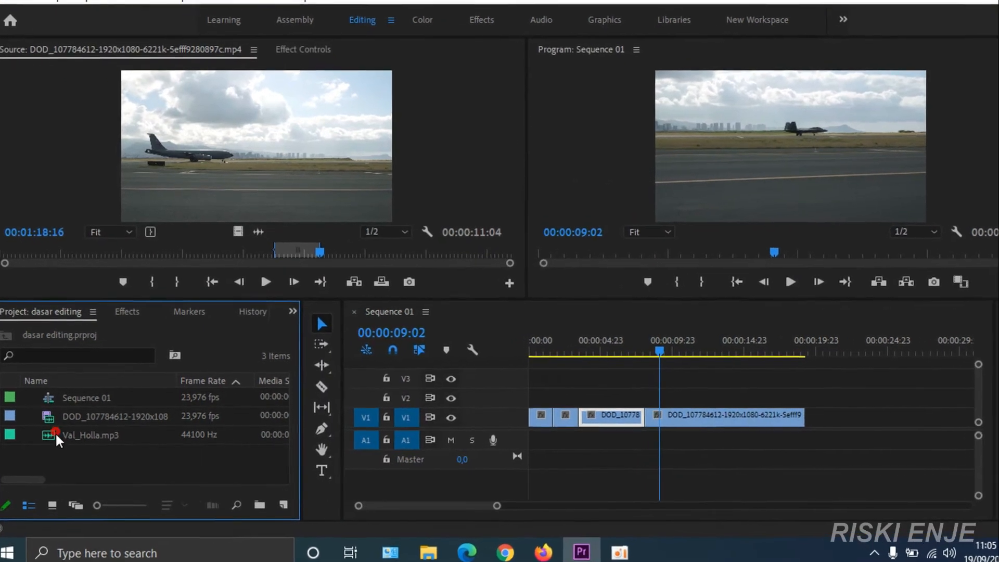
left_click_drag(56, 435, 599, 440)
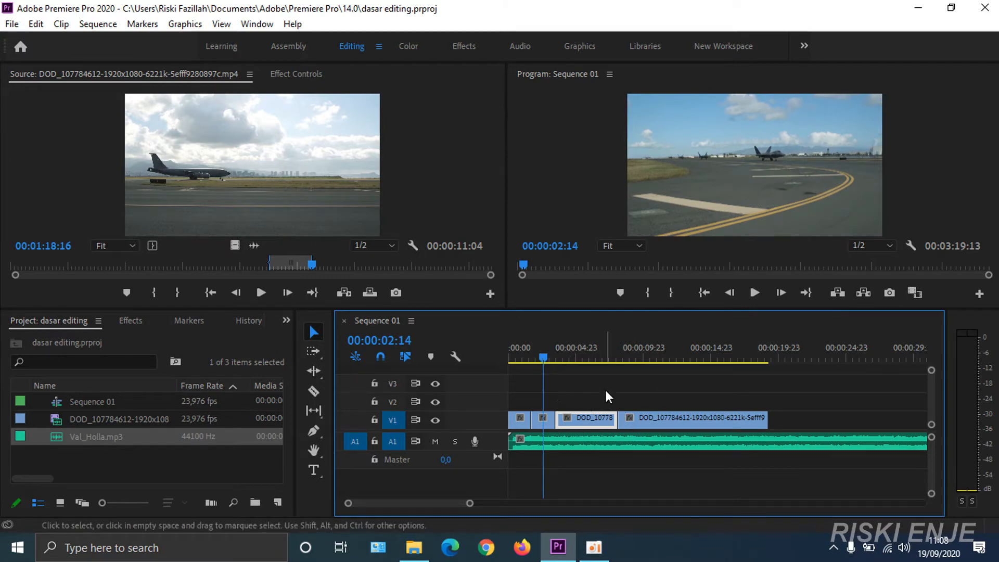
Step: Play the sequence from the beginning to review the joined clips with the music
left_click_drag(544, 358, 493, 361)
key("space")
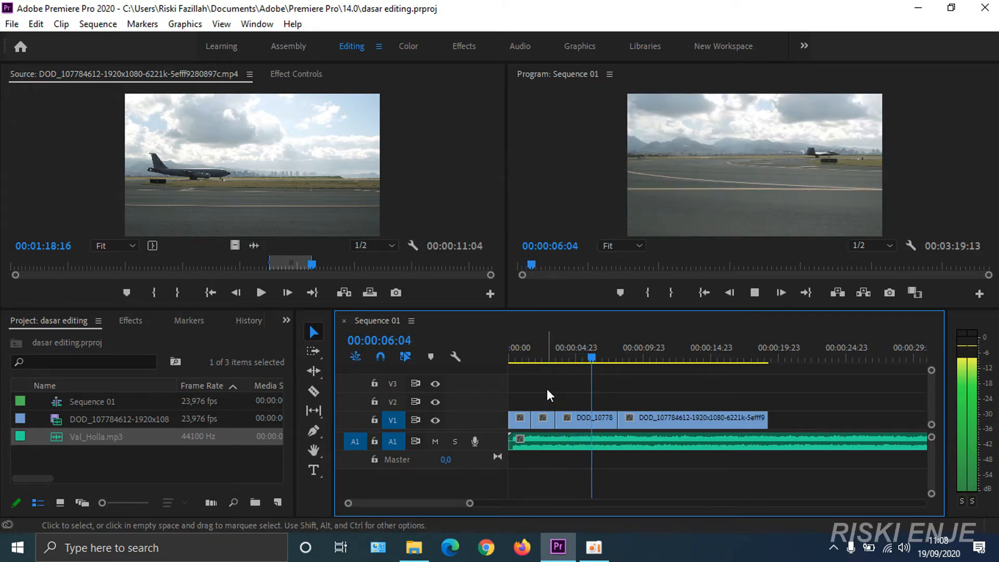
key("space")
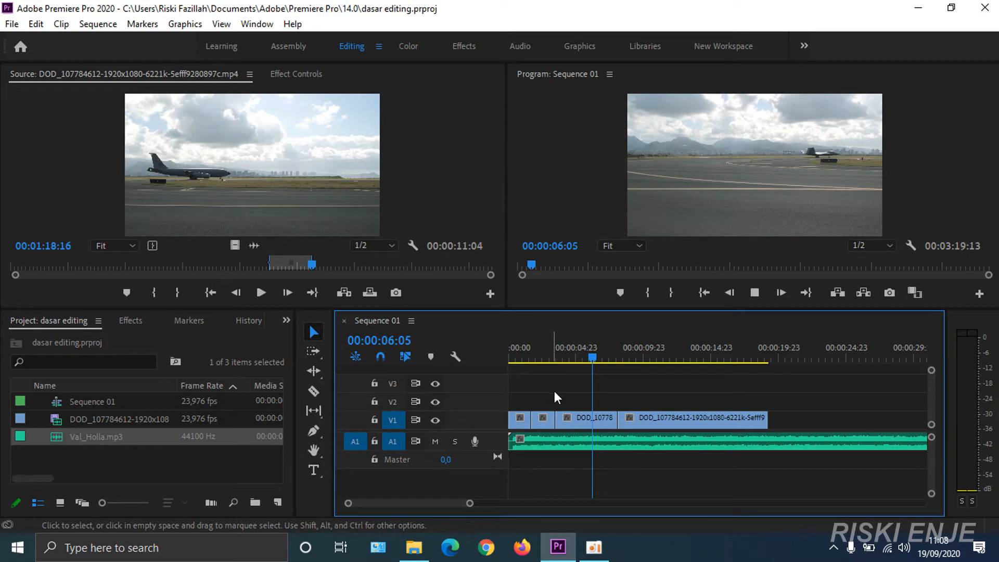
key("space")
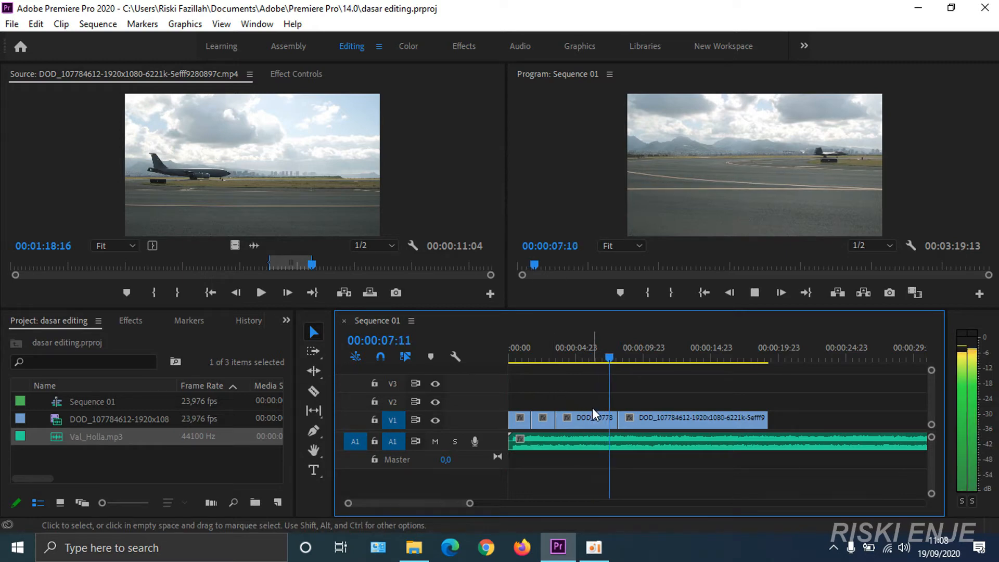
key("space")
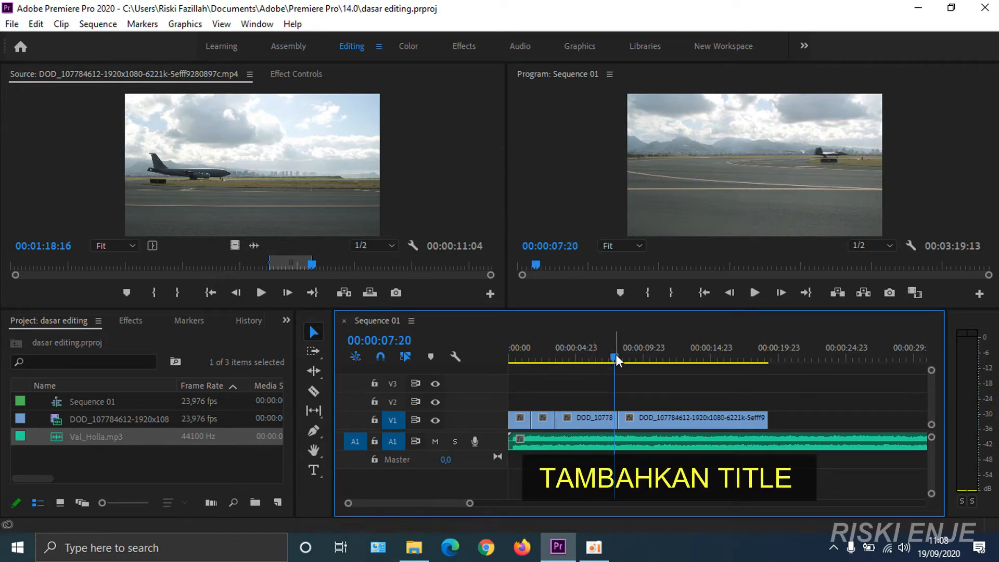
Step: Return the playhead to the sequence start and create a new Legacy Title with the default 1920 x 1080 settings and name
left_click_drag(615, 355, 502, 371)
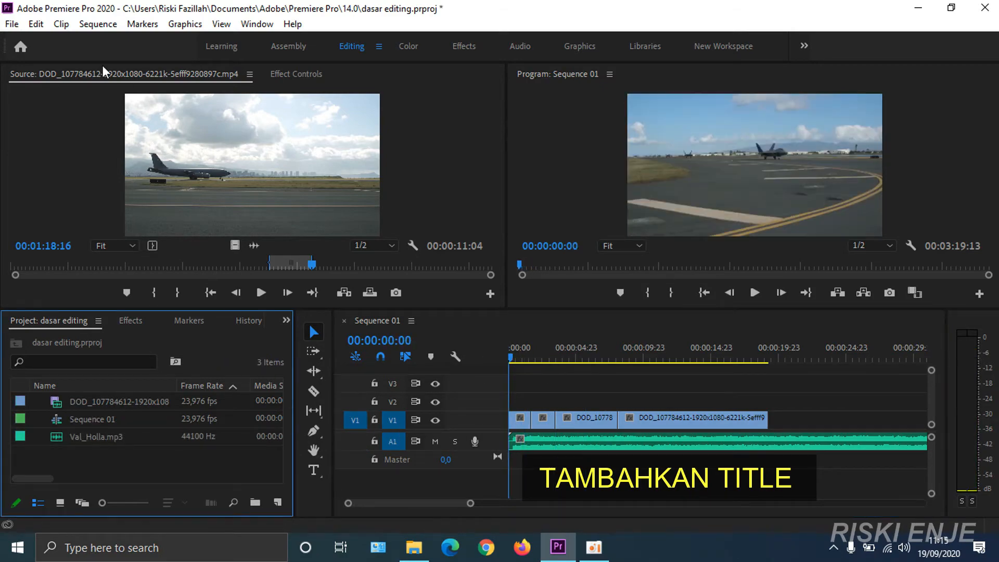
left_click(12, 24)
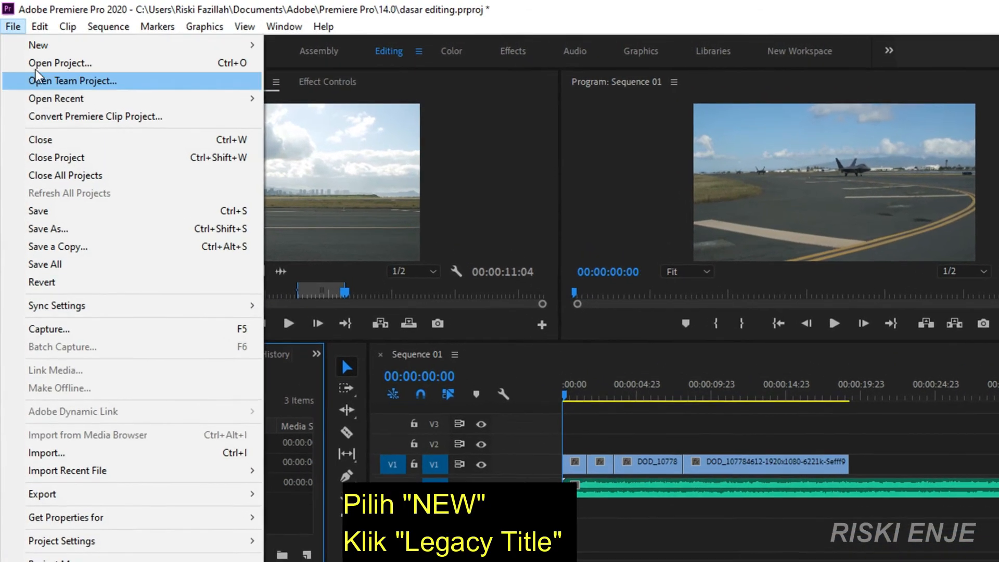
mouse_move(223, 45)
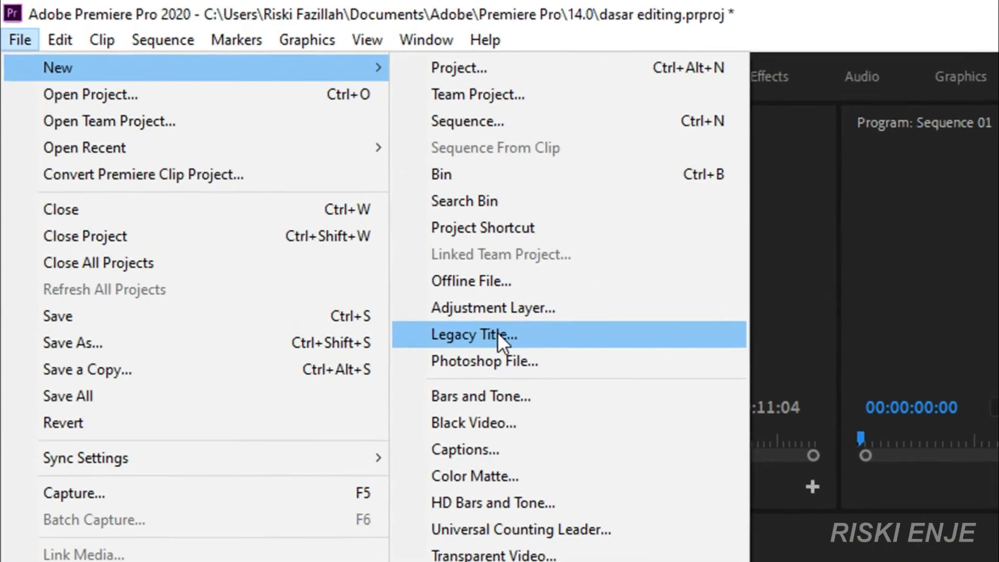
left_click(497, 334)
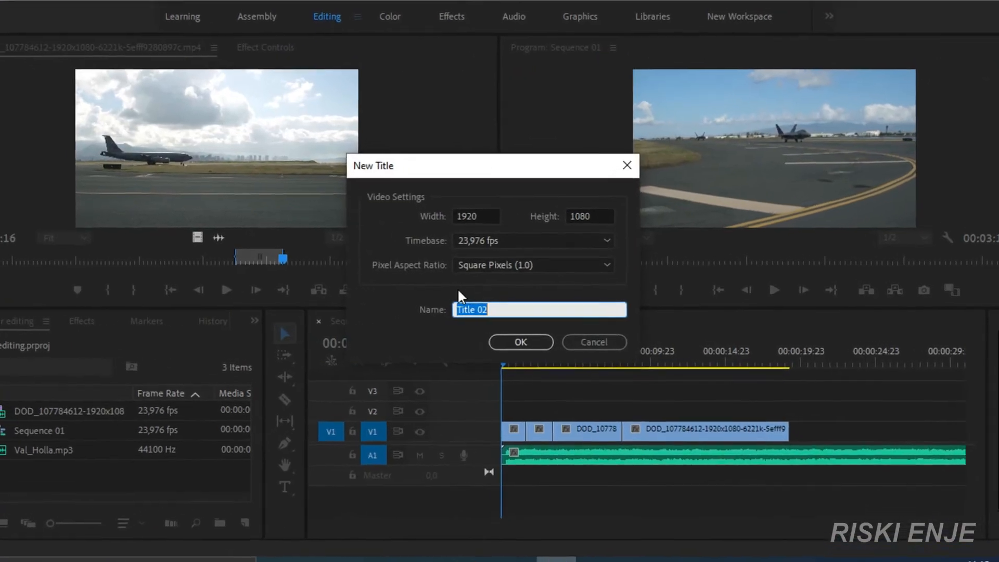
left_click(488, 311)
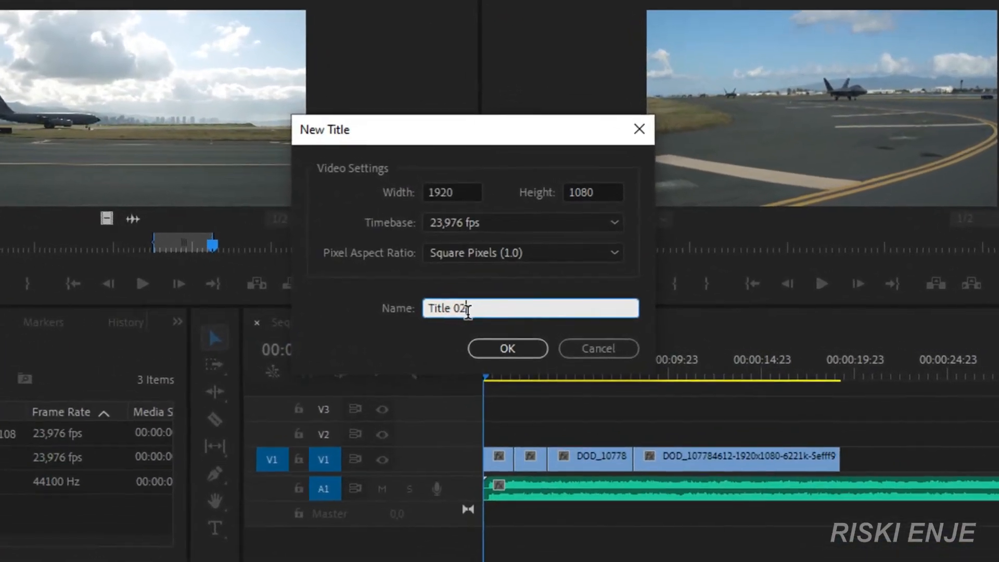
left_click(506, 349)
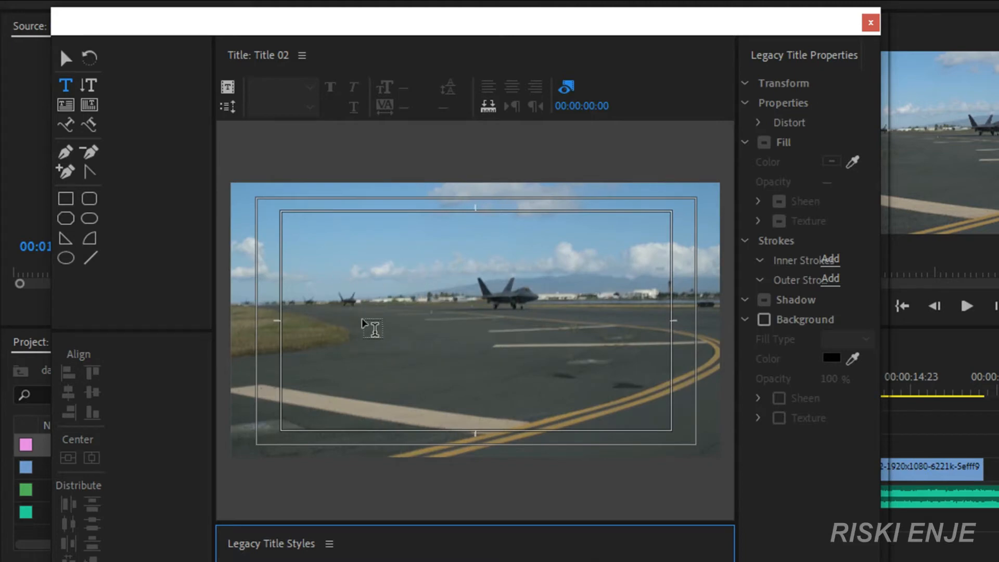
Step: Add the centre-aligned text "JET TEMPUR F-22" over the middle-left area of the title frame
left_click(361, 312)
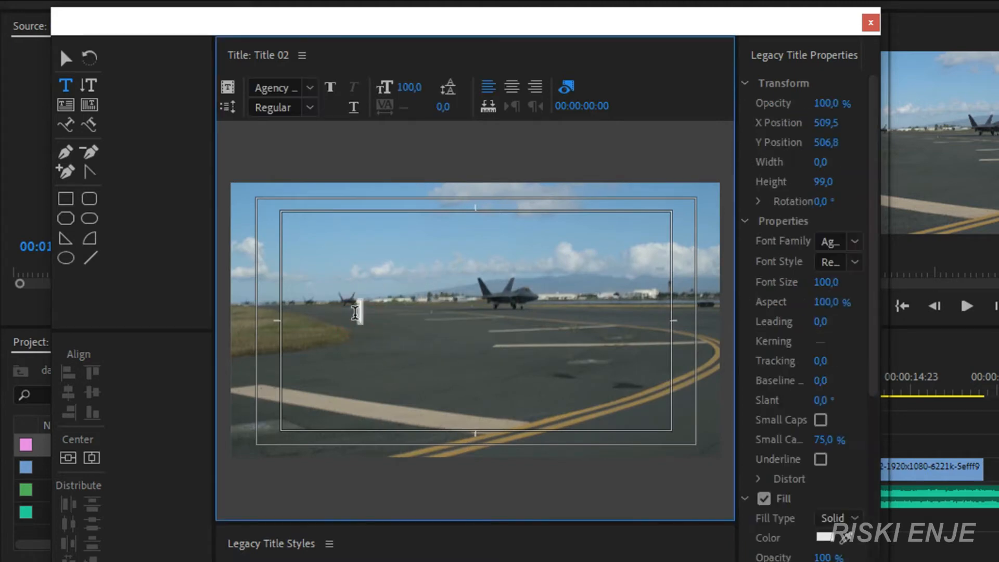
left_click(514, 87)
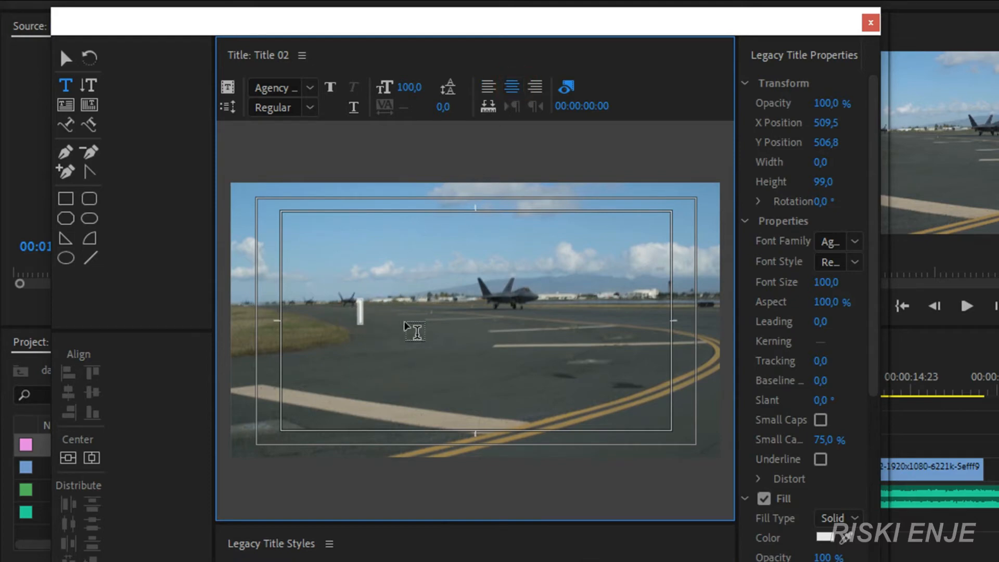
type("F")
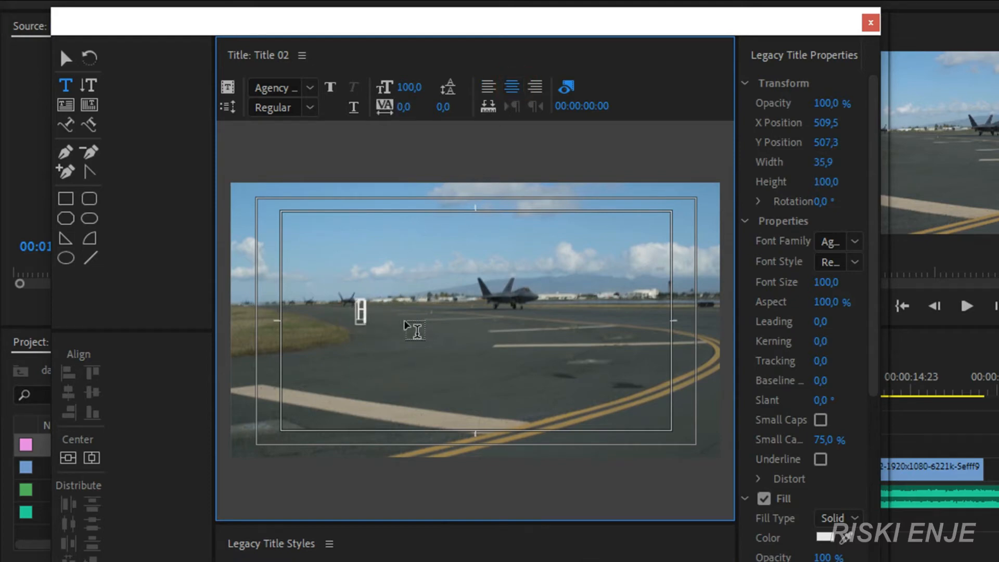
type("-")
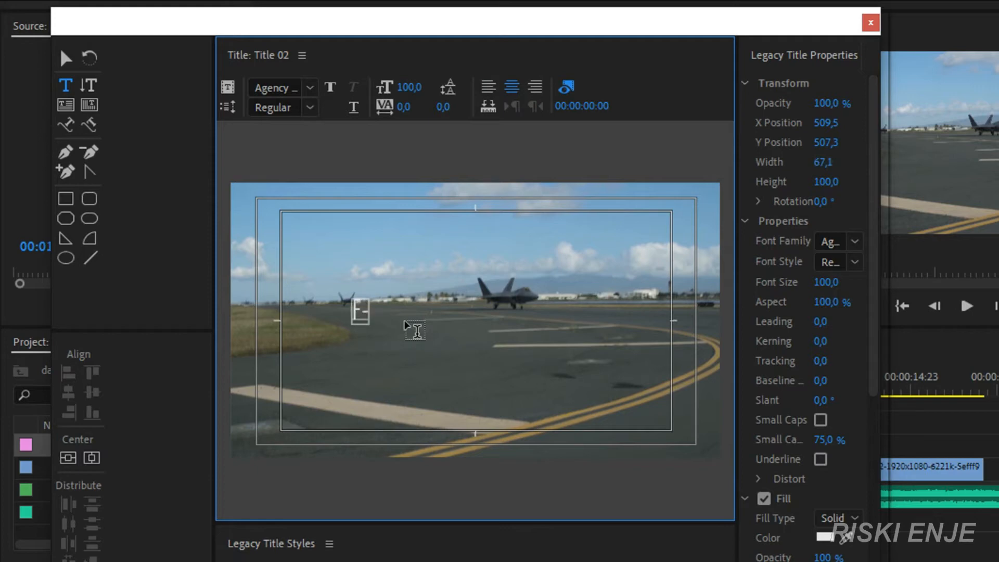
type("aa")
key("BackSpace")
key("BackSpace")
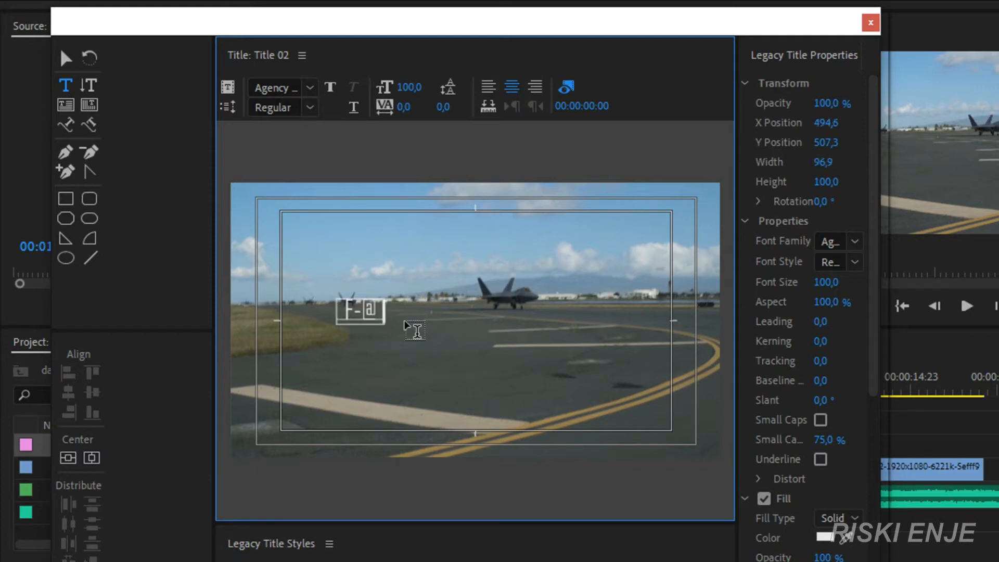
type("22")
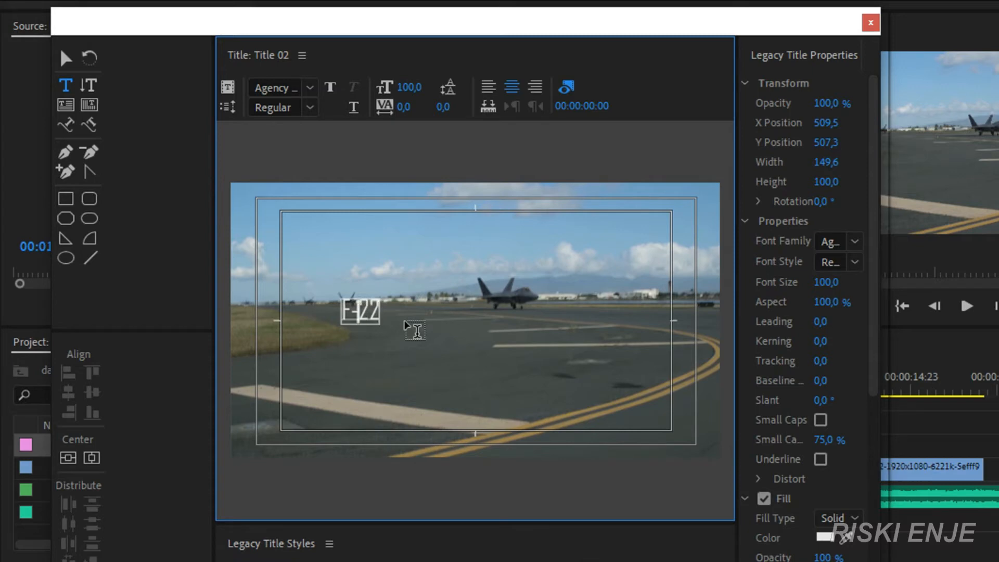
key("Home")
type("A")
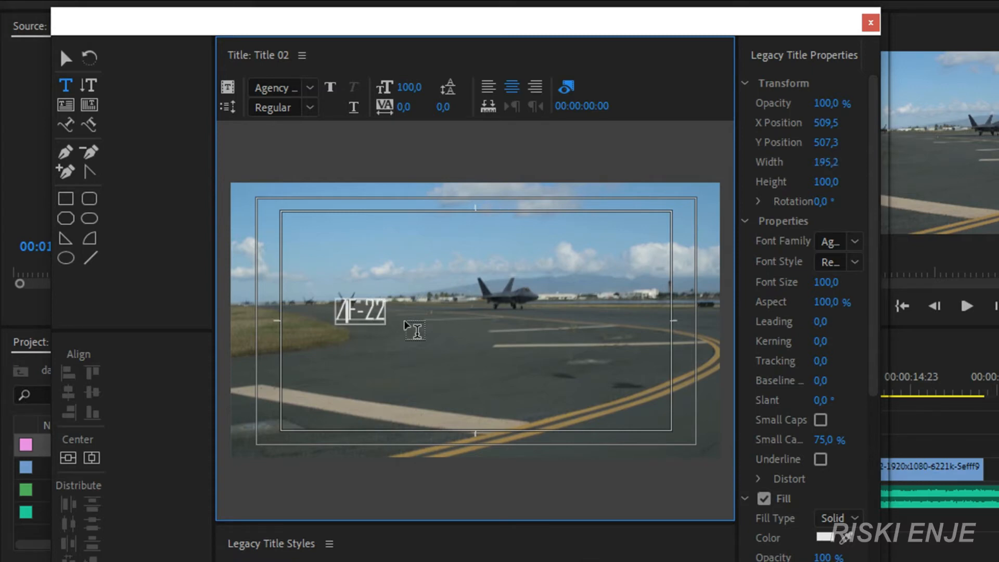
key("BackSpace")
type("JET TEMPUR")
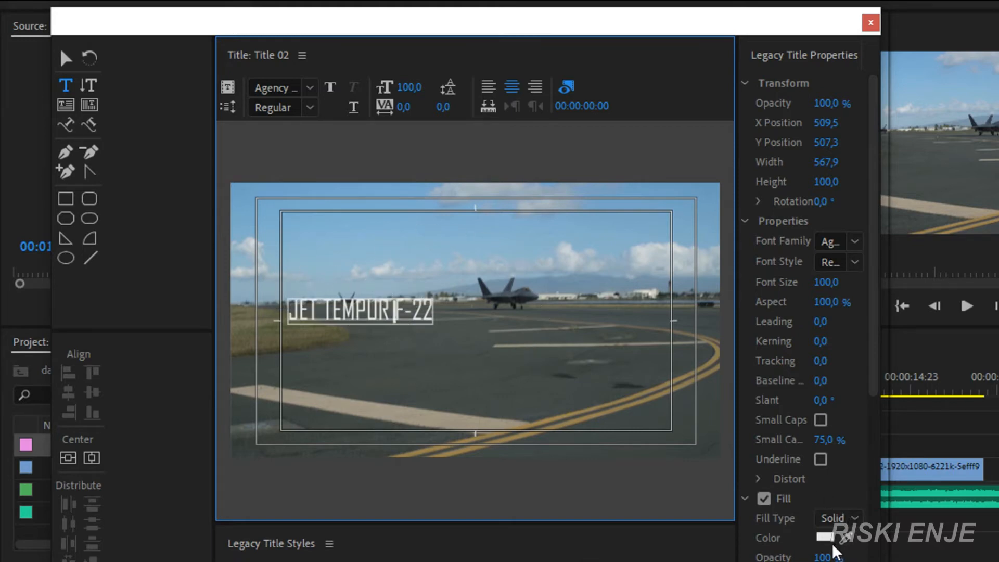
Step: Change the title text's fill color to a near-black dark red and set its alignment to left
left_click(827, 537)
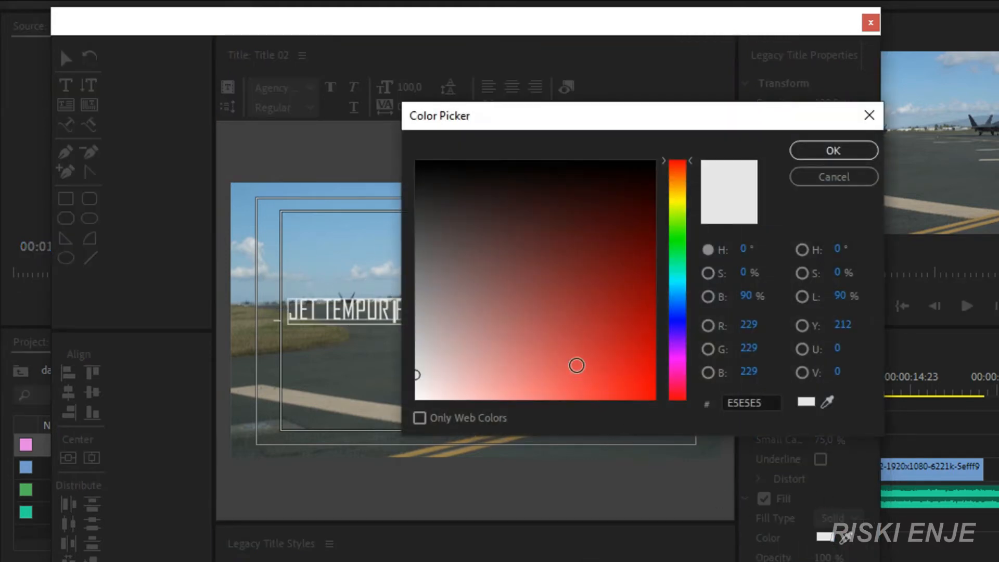
mouse_move(560, 323)
left_mouse_down()
mouse_move(570, 246)
mouse_move(624, 179)
mouse_move(592, 167)
mouse_move(640, 216)
mouse_move(510, 188)
left_mouse_up()
left_click(812, 152)
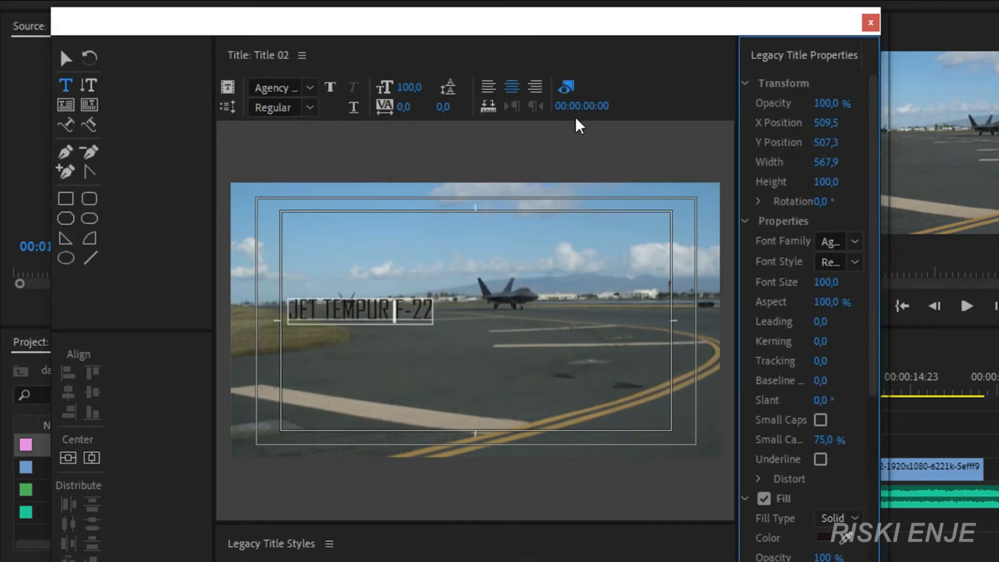
left_click(490, 88)
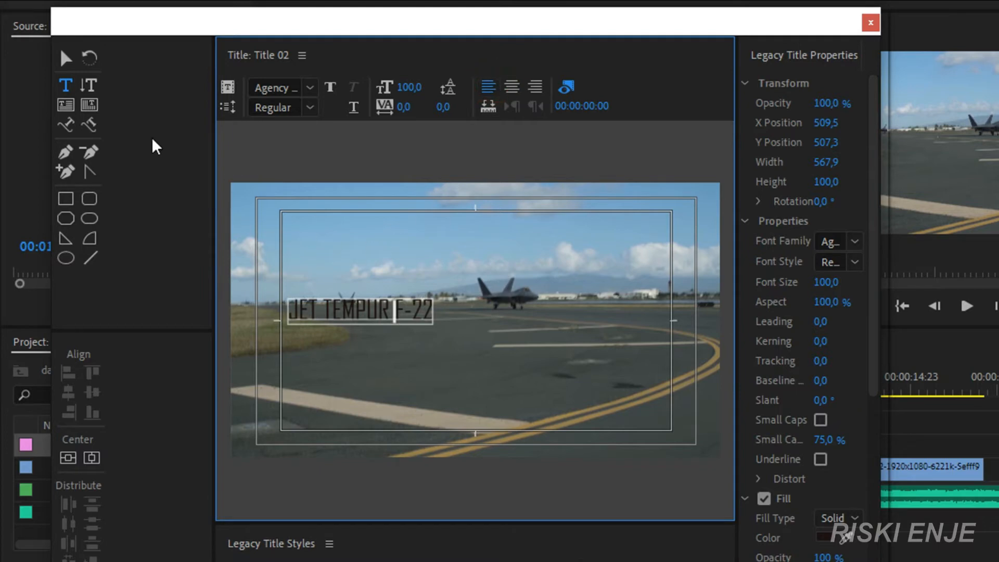
Step: Center-align the title text and move it to the middle of the frame, at about X 967.4 and Y 511.0
left_click(66, 58)
left_click(348, 310)
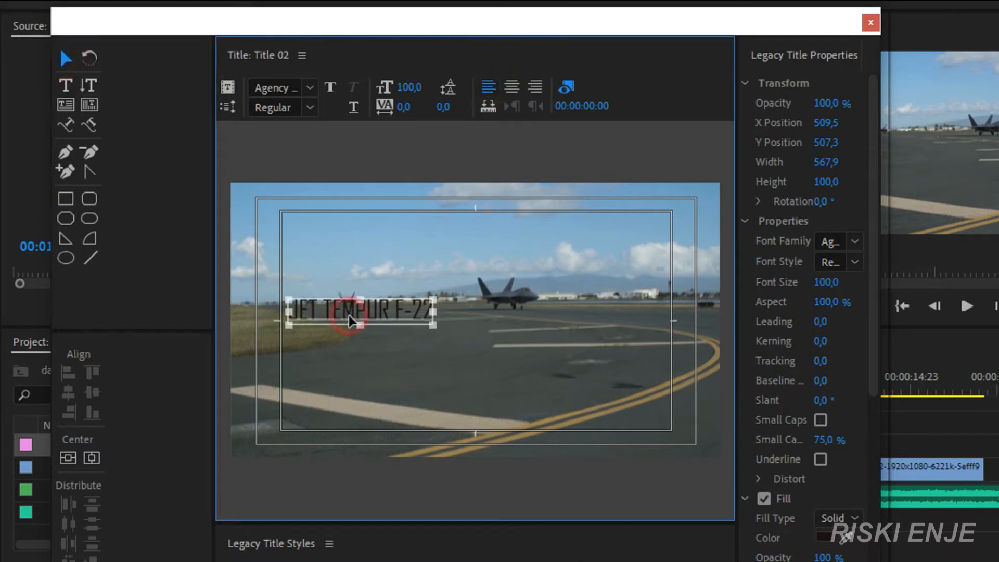
left_click(513, 88)
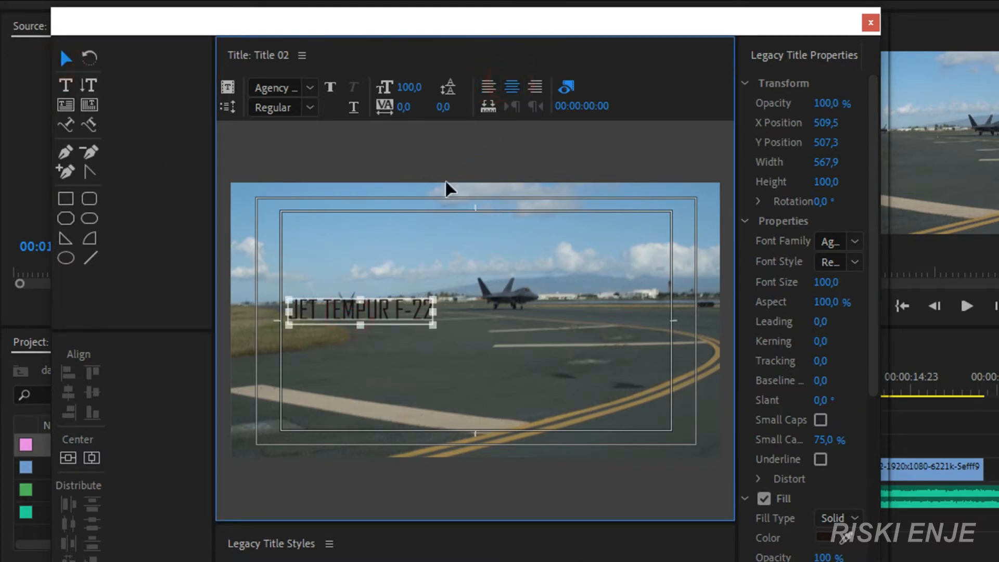
left_click_drag(324, 312, 440, 316)
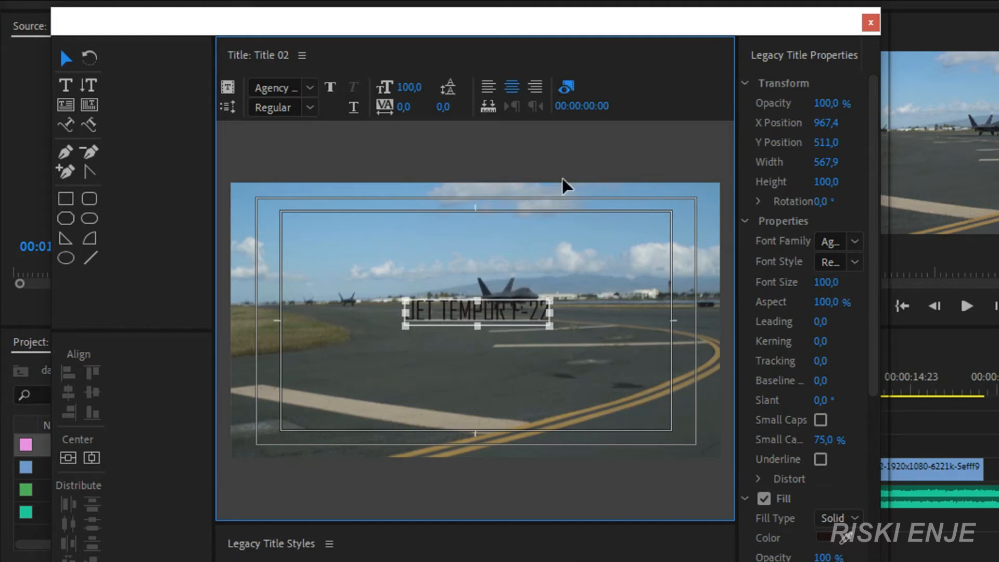
Step: Replace the title text with two centre-aligned lines, "F-22" and "FIGHTER JET"
double_click(491, 311)
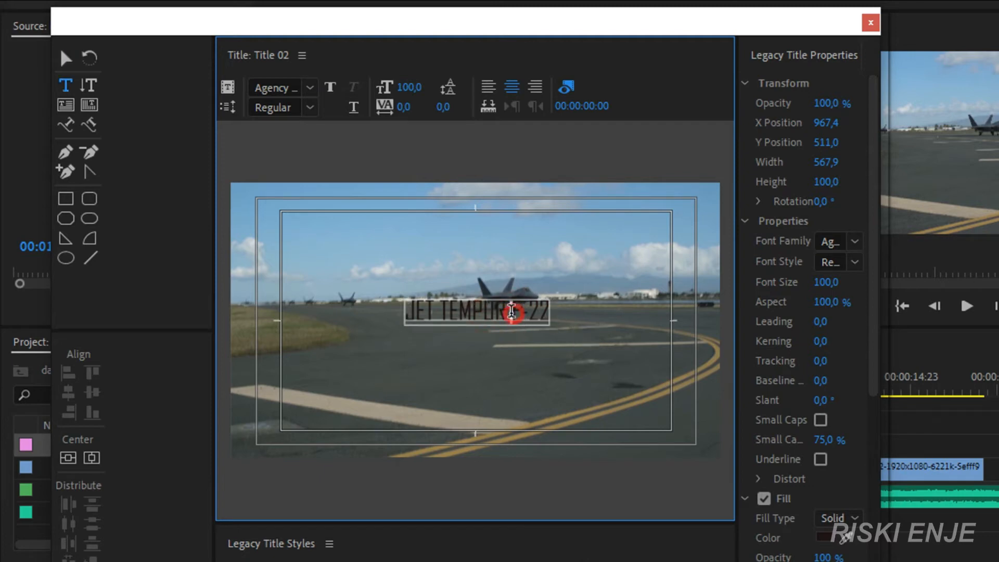
left_click(431, 311, "shift")
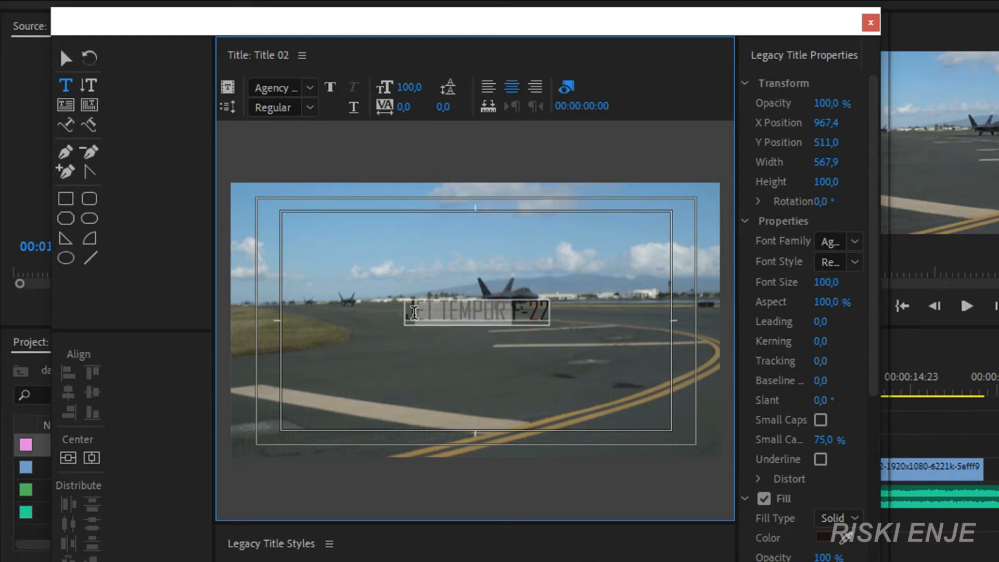
key("BackSpace")
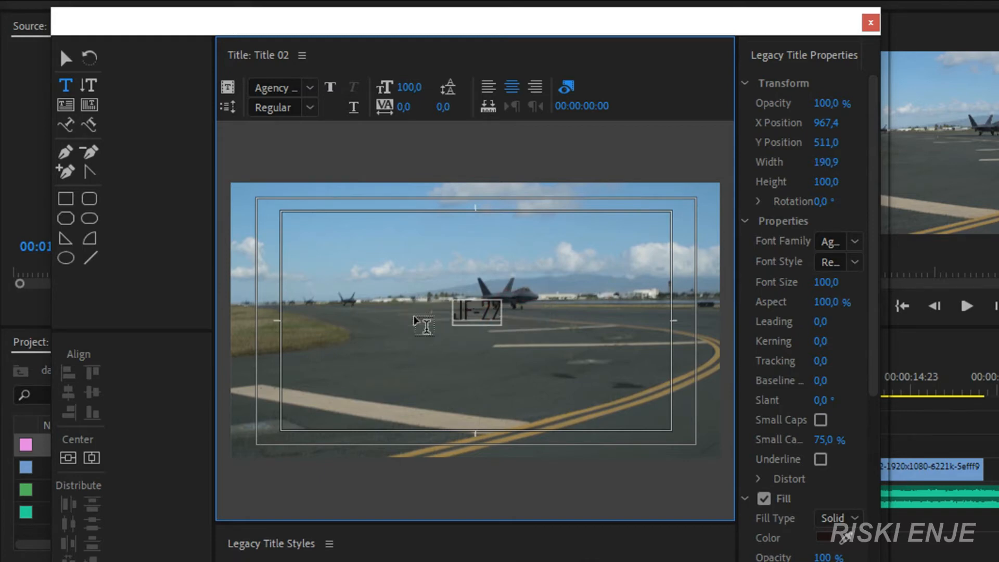
key("BackSpace")
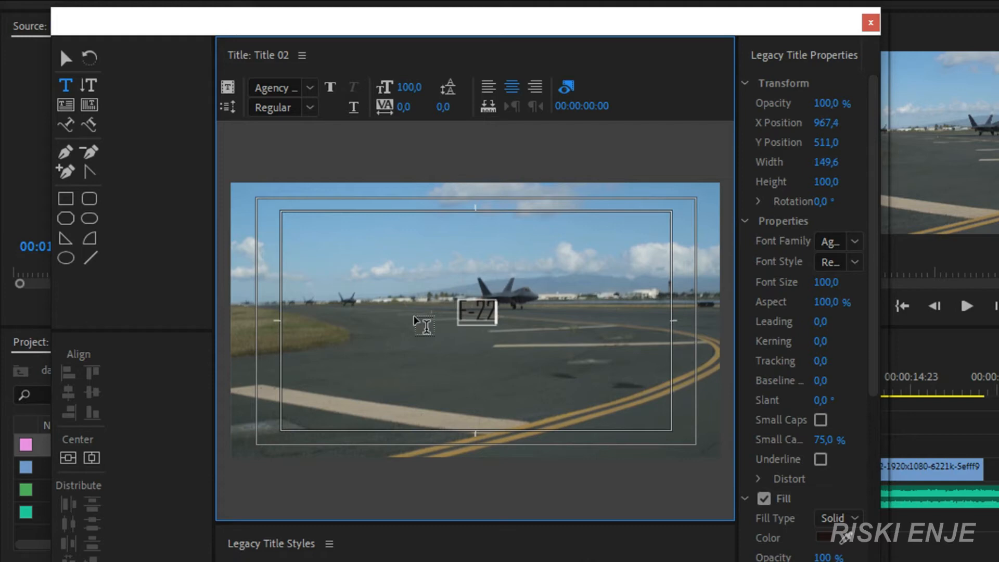
key("End")
key("Return")
type("F")
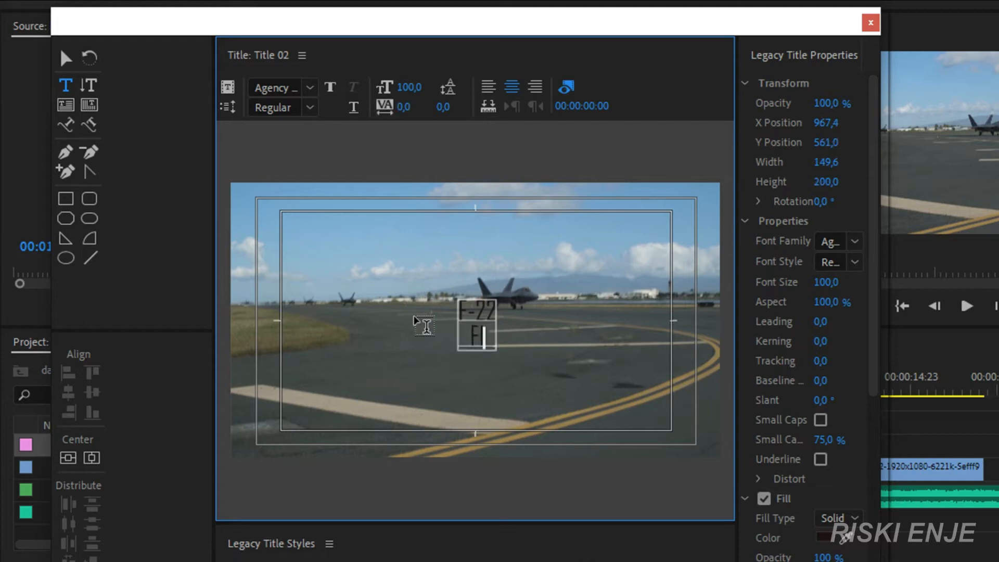
type("IGHTERB")
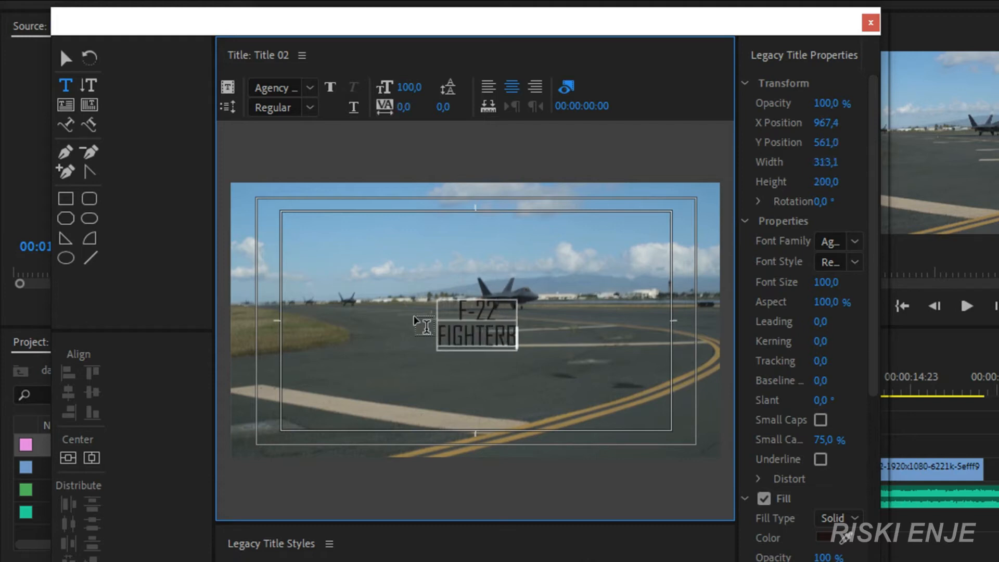
key("BackSpace")
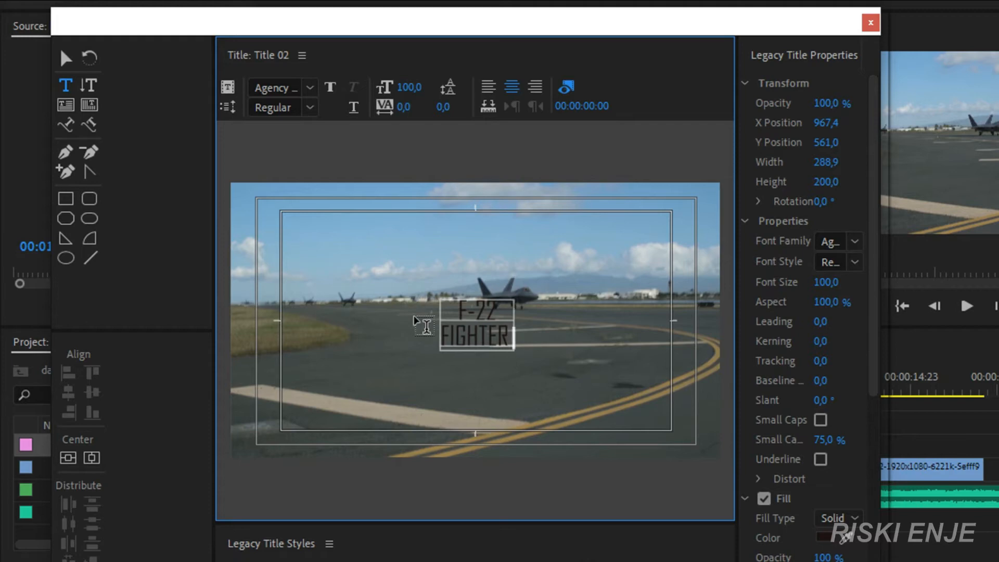
type("JET")
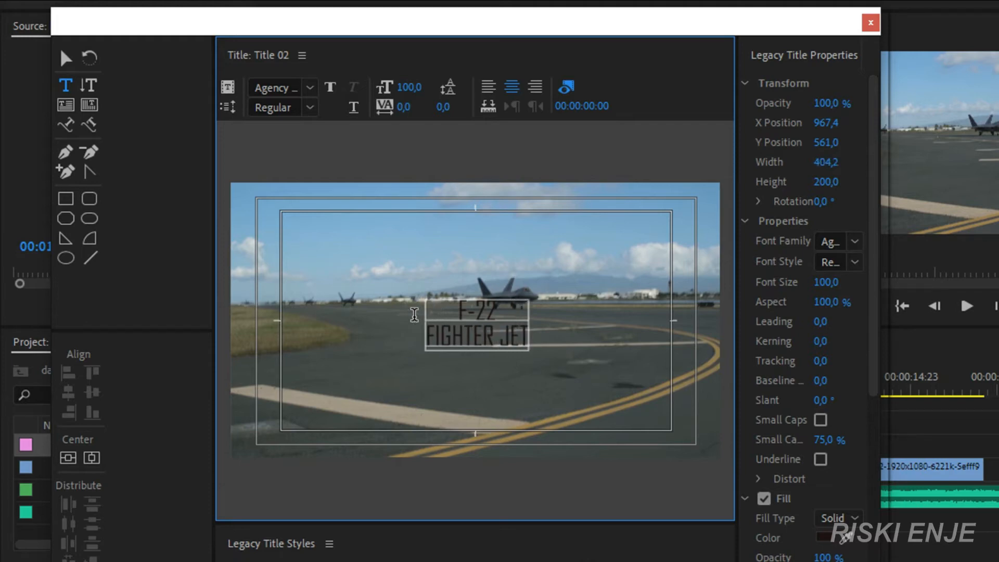
left_click(489, 88)
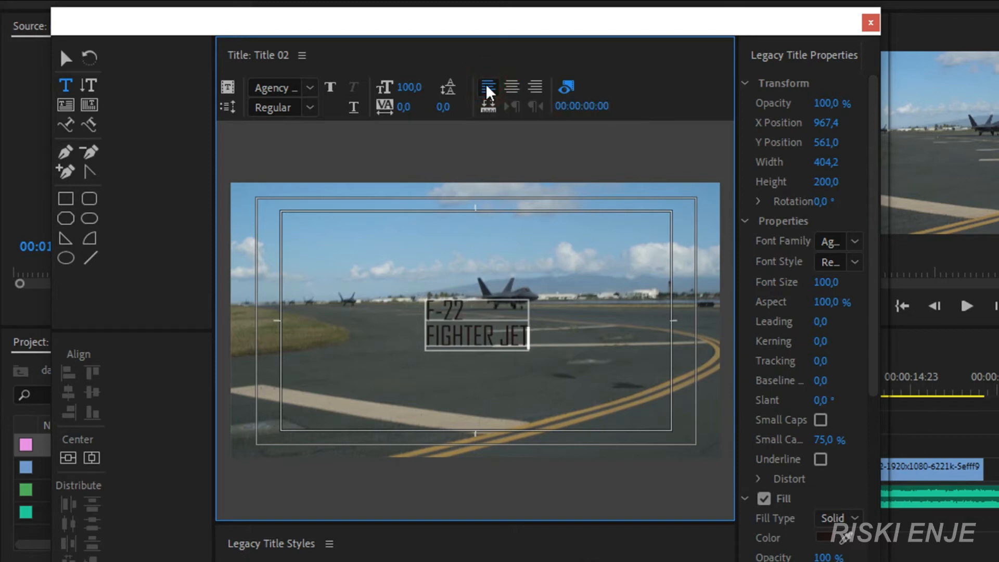
left_click(507, 90)
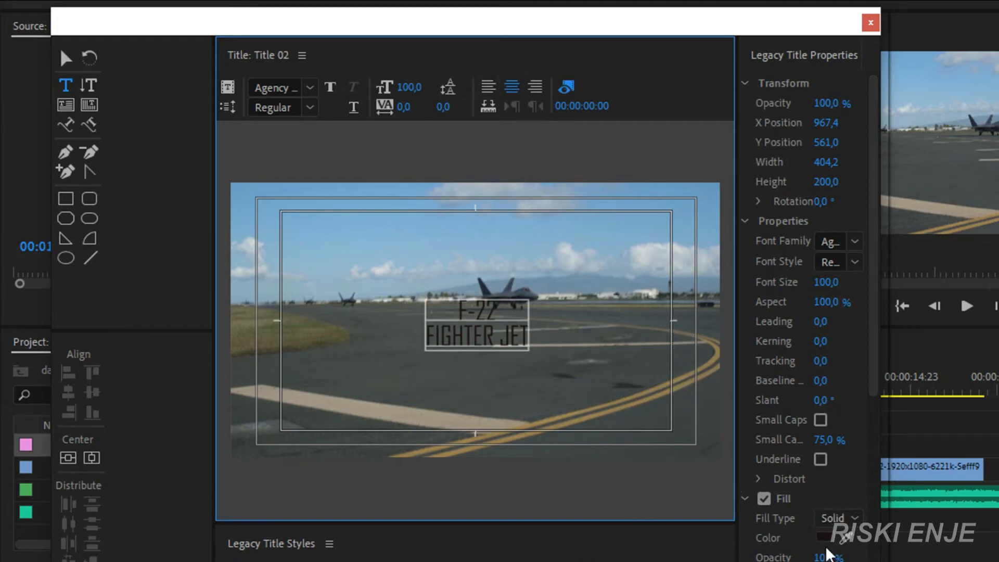
Step: Change the title text's fill color to the near-white F5E8E8
left_click(826, 537)
left_click(521, 367)
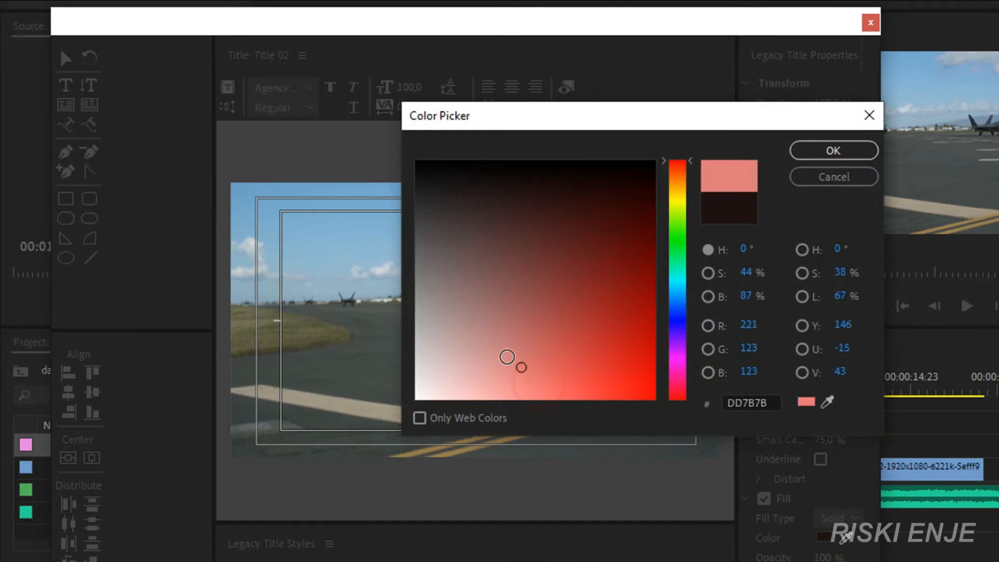
mouse_move(507, 357)
left_mouse_down()
mouse_move(467, 335)
mouse_move(427, 389)
left_mouse_up()
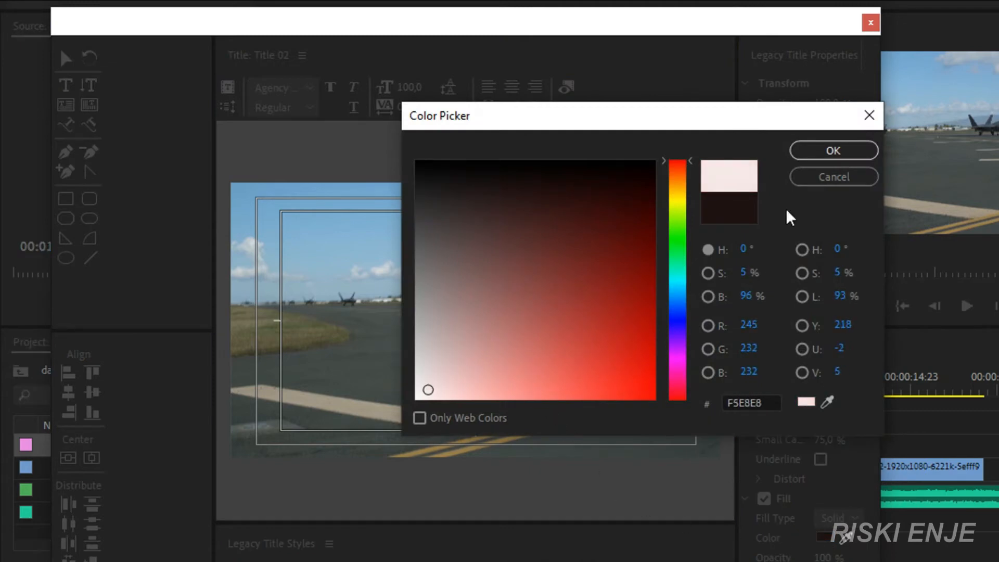
left_click(812, 151)
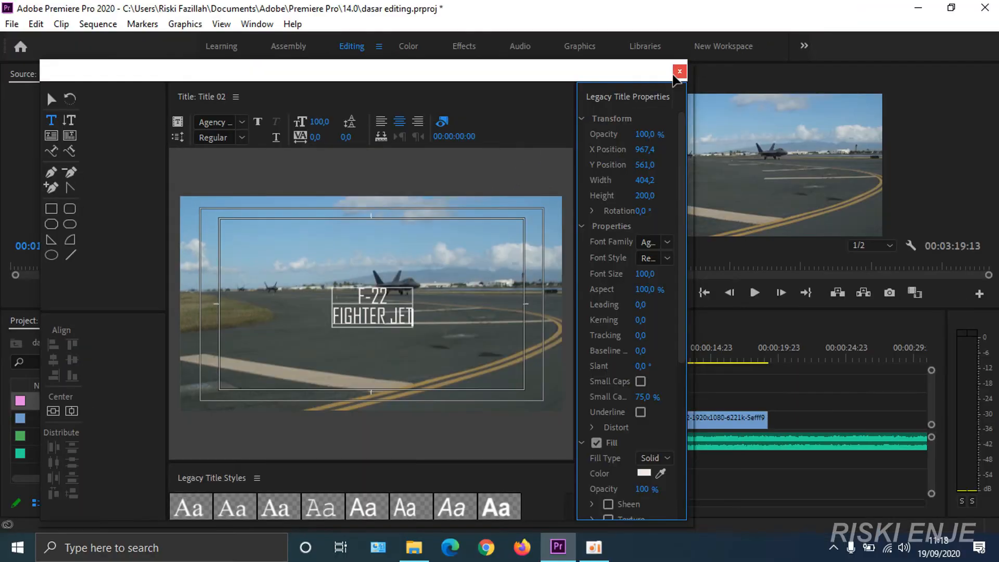
Step: Close the title editor and place Title 02 on track V1 directly after the last video clip
left_click(870, 23)
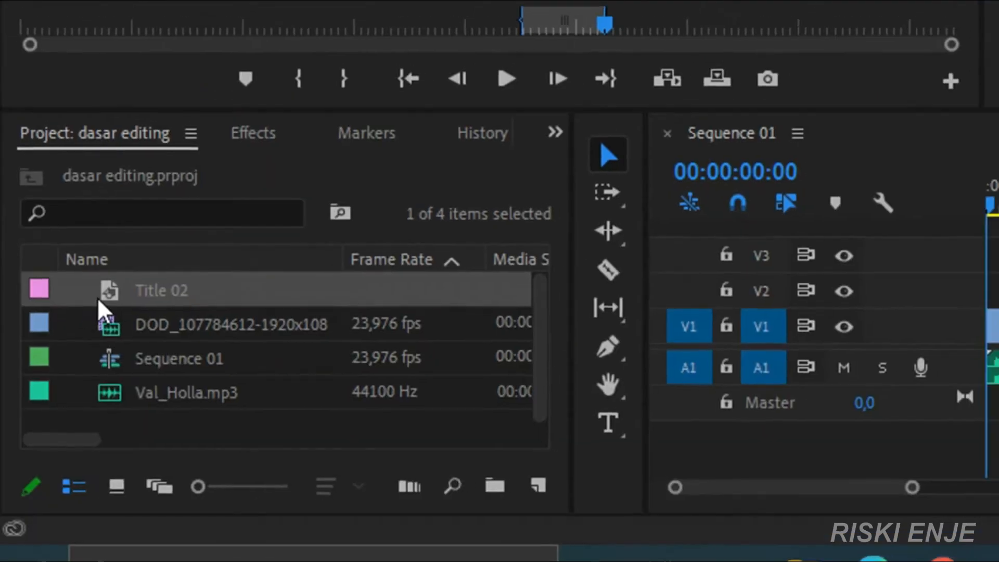
left_click_drag(108, 301, 998, 306)
left_click_drag(998, 371, 953, 391)
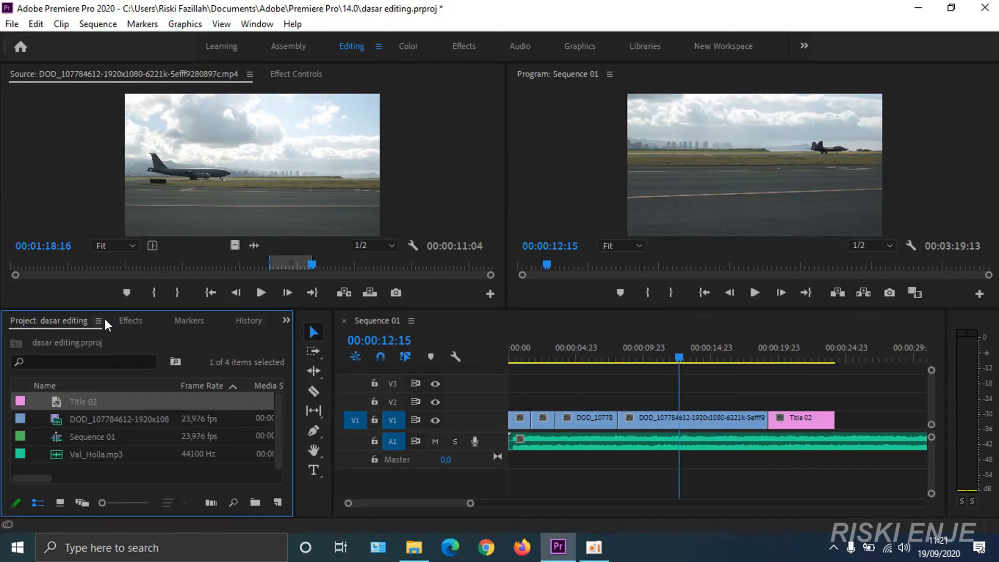
Step: Show the Video Transitions categories in the effects library, with the Iris, Page Peel and Slide folders collapsed
left_click(120, 320)
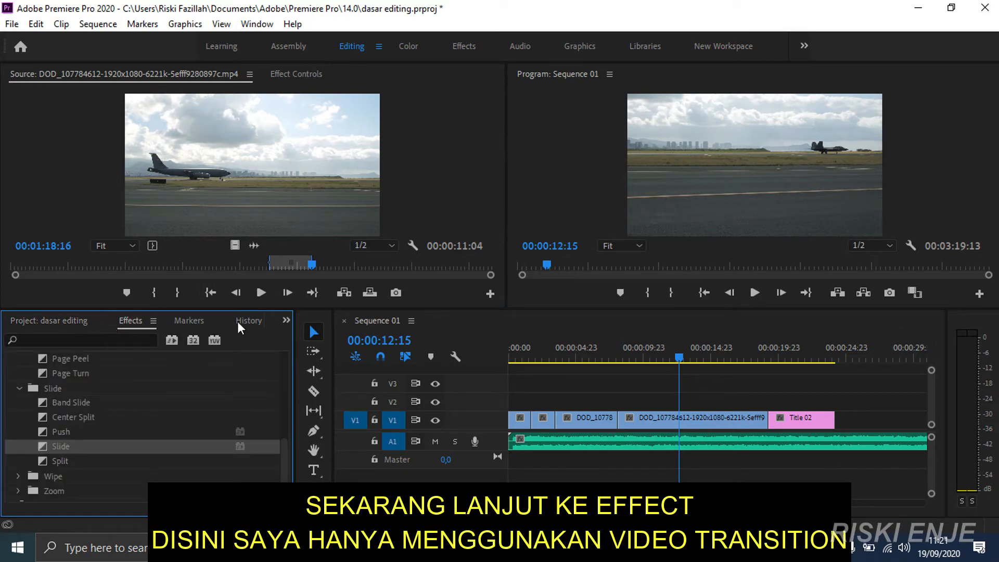
scroll(158, 365, "up", 8)
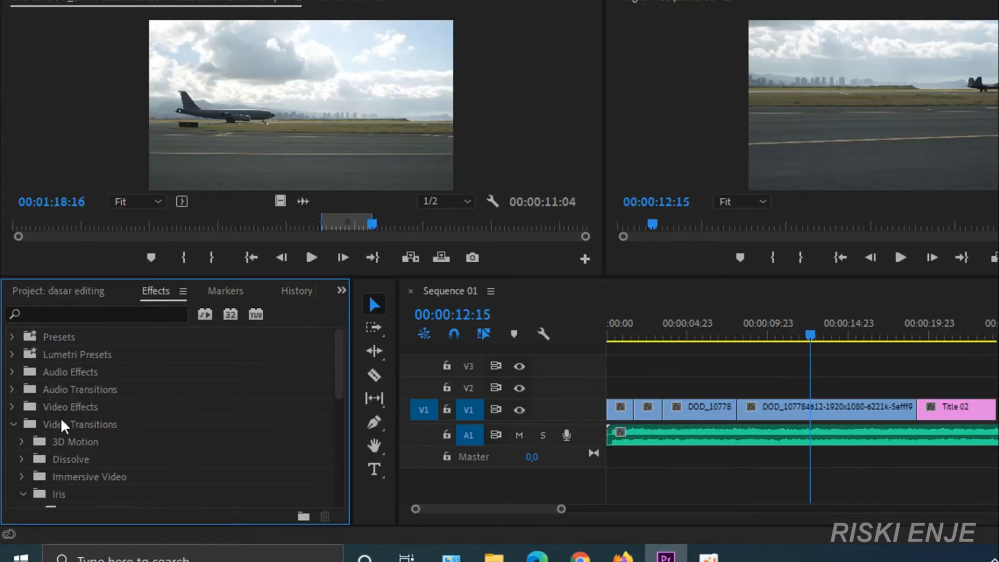
left_click(10, 432)
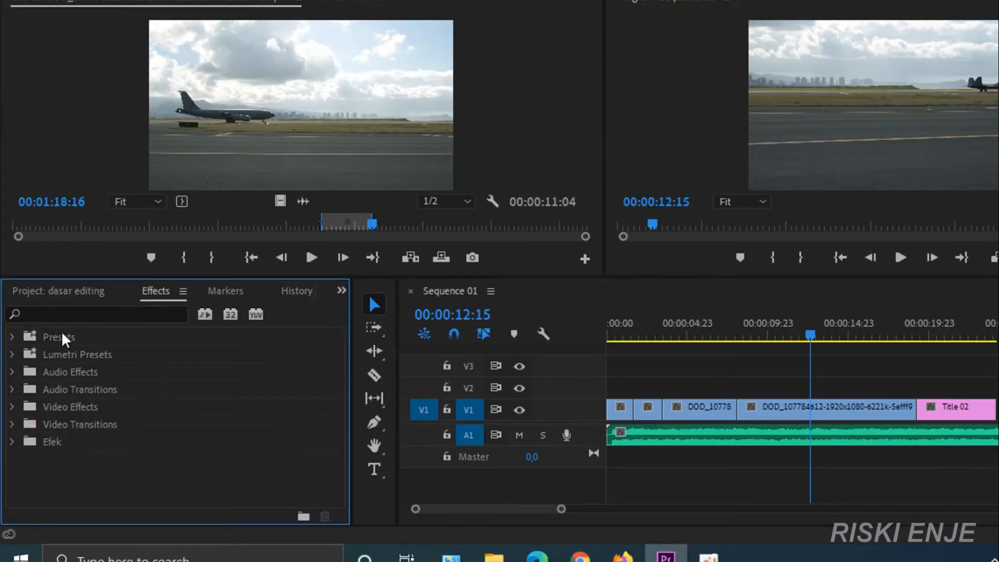
left_click(60, 290)
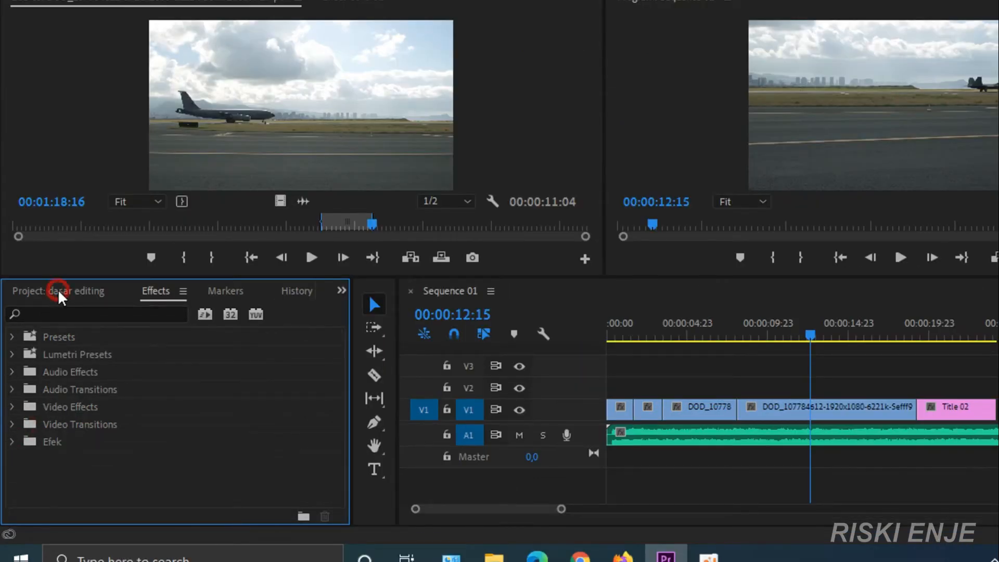
left_click(338, 285)
left_click(358, 333)
left_click(11, 424)
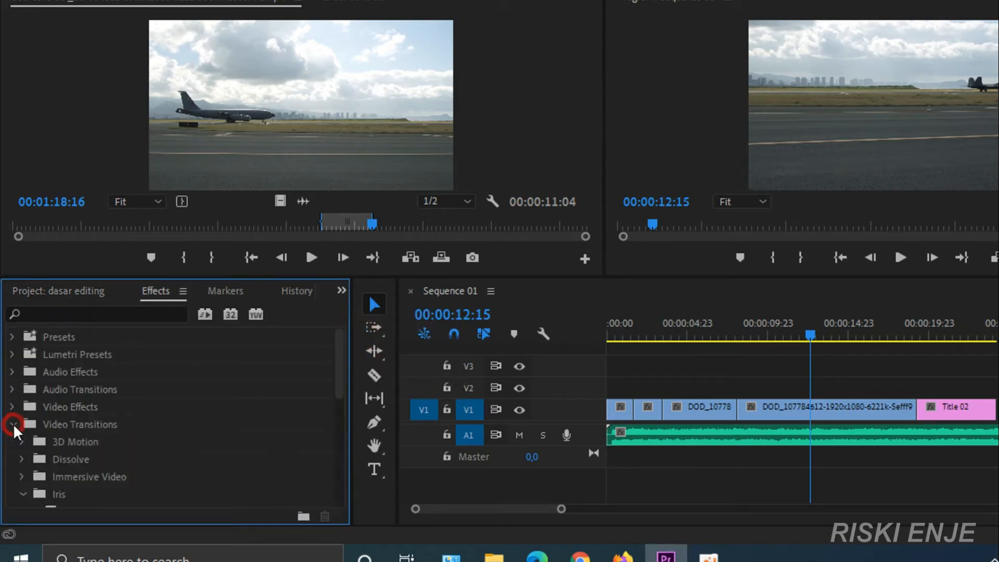
scroll(80, 419, "down", 3)
left_click(22, 441)
scroll(23, 442, "down", 2)
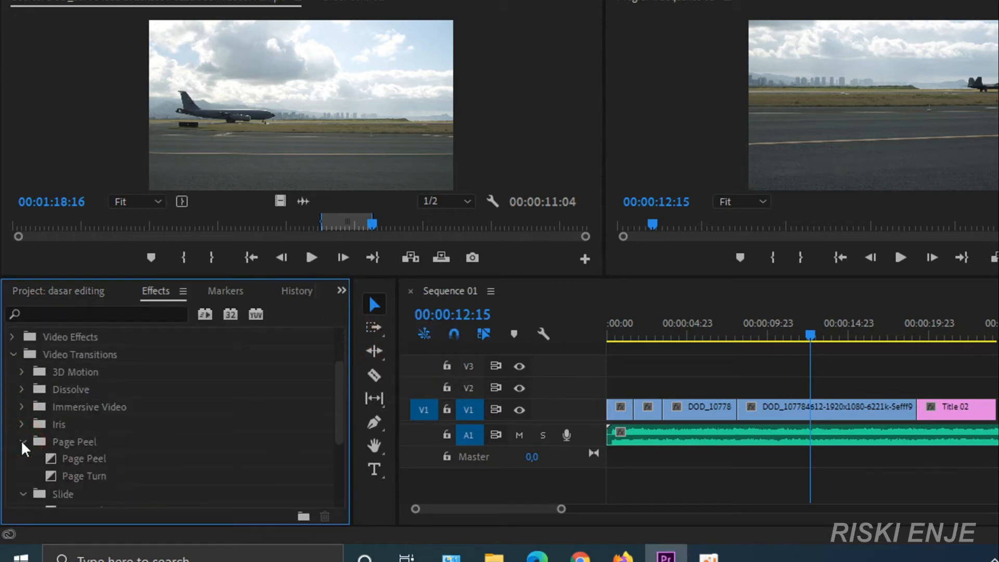
left_click(22, 425)
left_click(21, 442)
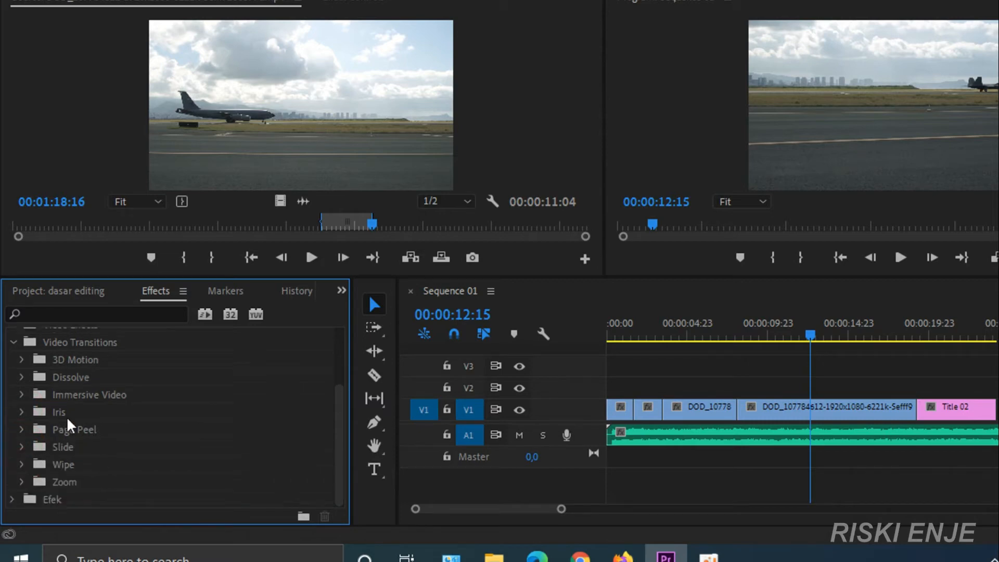
Step: Play the sequence across the cut between the third and fourth clips on V1 to review it
left_click(717, 337)
left_click_drag(718, 337, 729, 339)
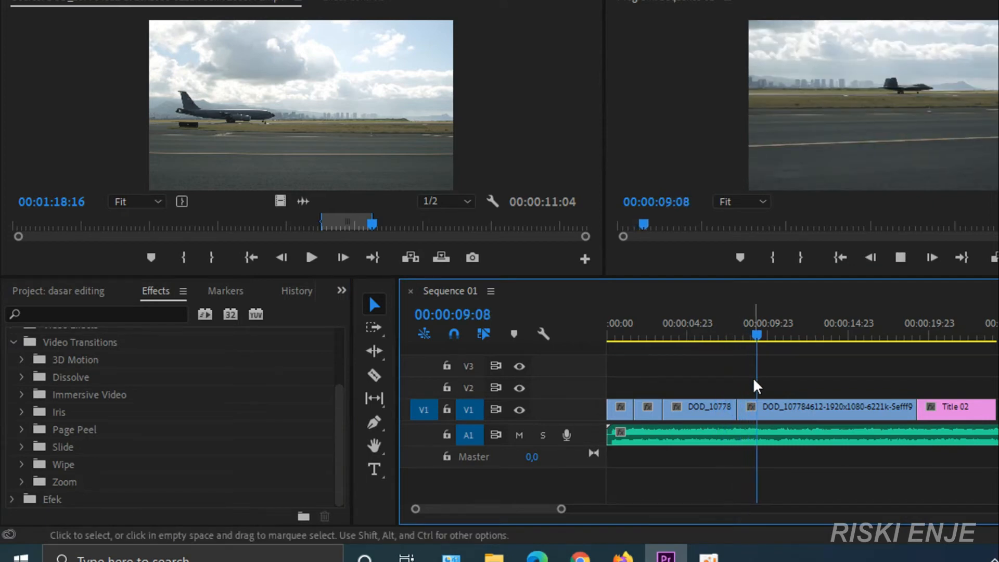
key("space")
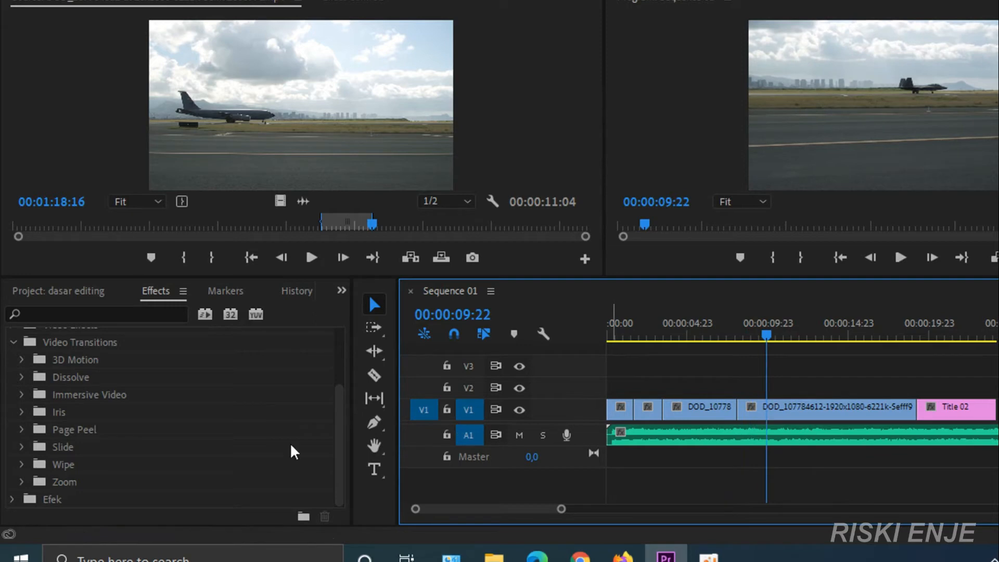
Step: Apply the Band Slide transition from the Slide folder to the cut between the third and fourth clips on V1
left_click(23, 447)
scroll(166, 432, "down", 1)
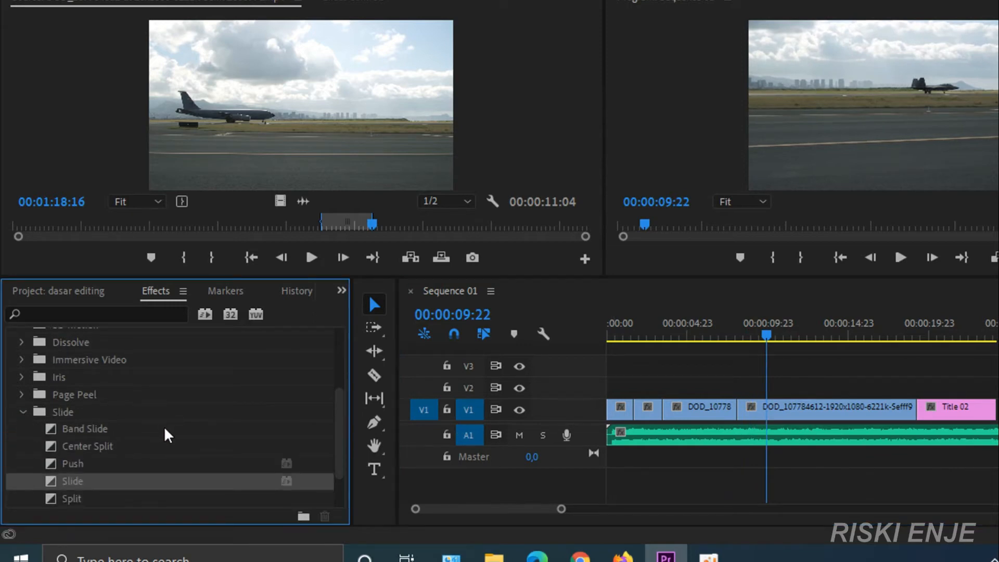
scroll(168, 434, "down", 1)
left_click_drag(78, 395, 734, 412)
Step: Preview the Band Slide transition by playing from about 00:00:07:02, and clear it from the cut
left_click(722, 334)
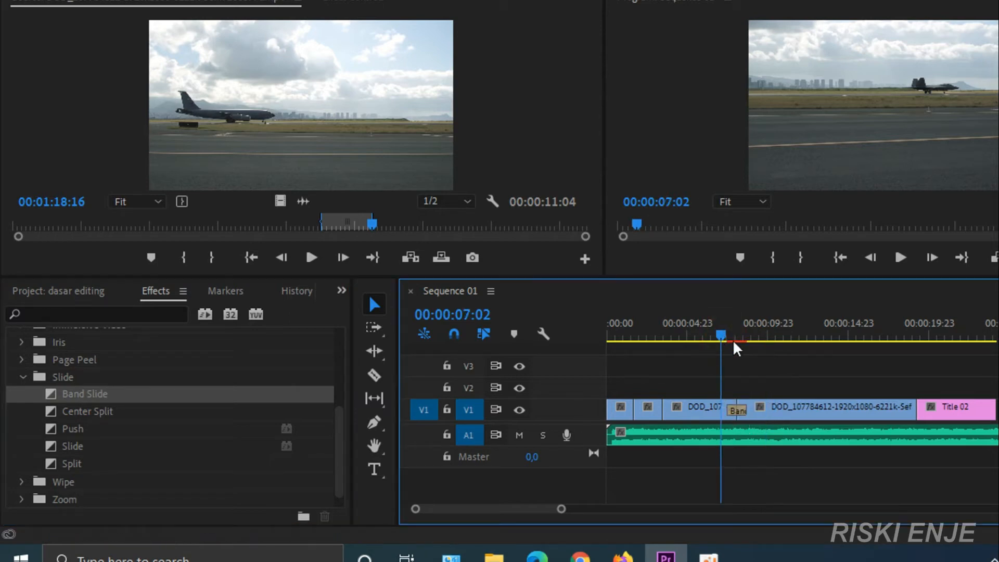
key("space")
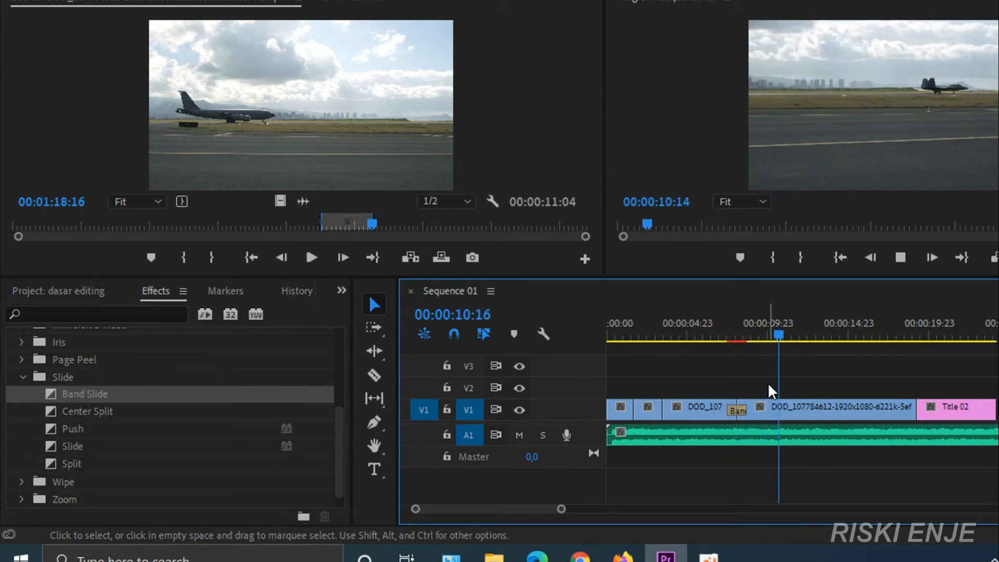
key("space")
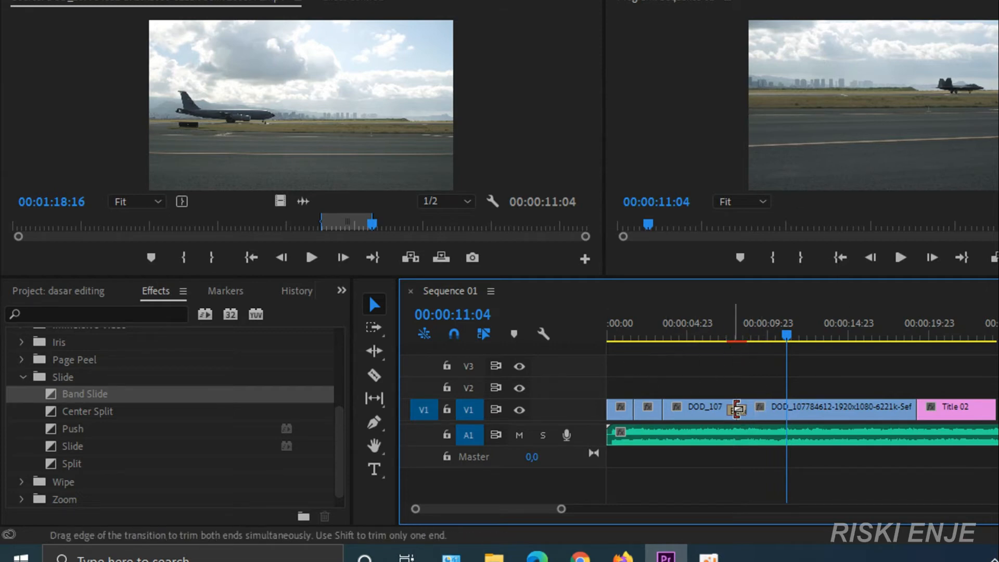
right_click(736, 409)
left_click(770, 440)
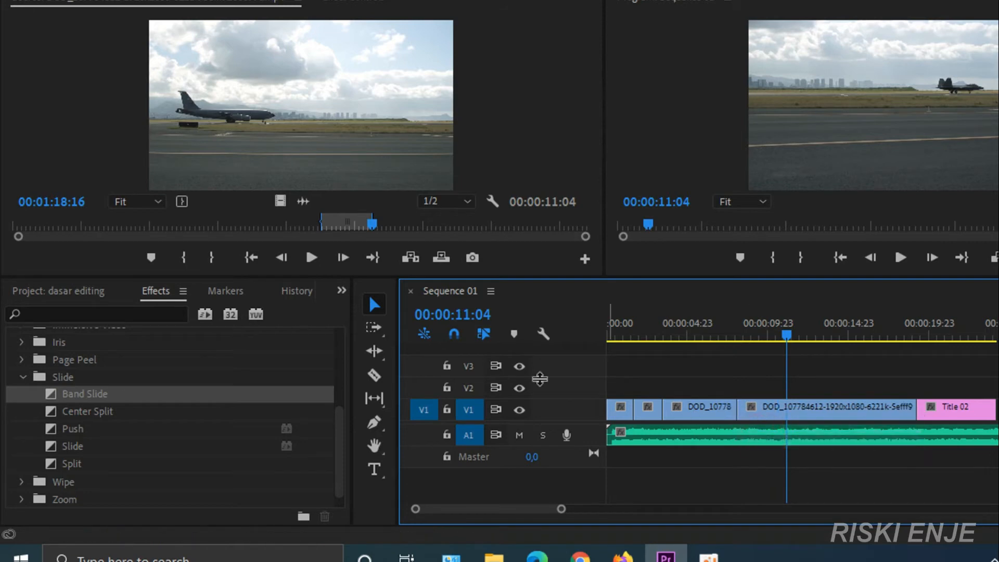
Step: Collapse the Slide folder and expand the Dissolve folder to examine its transitions
left_click(23, 377)
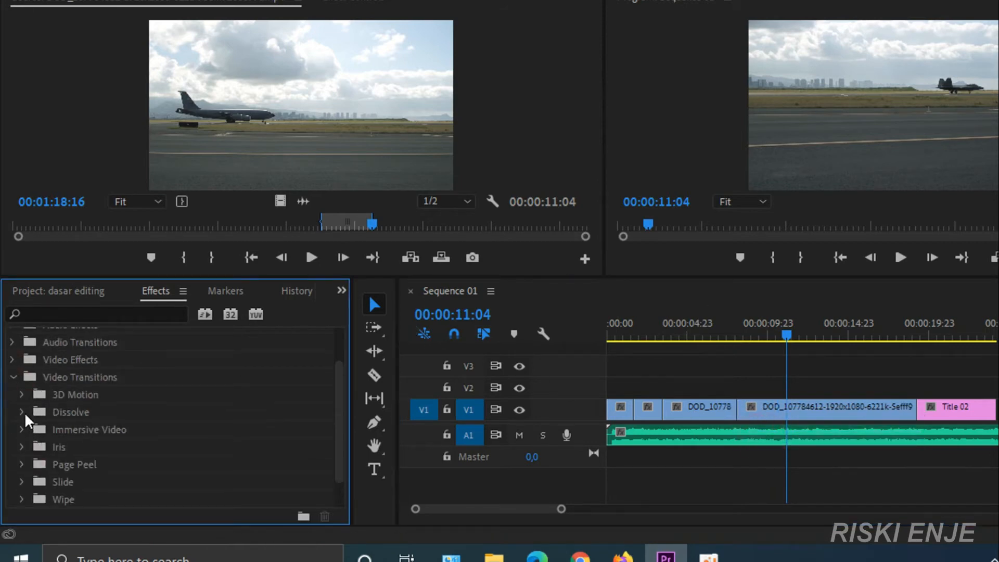
left_click(21, 411)
scroll(187, 419, "down", 1)
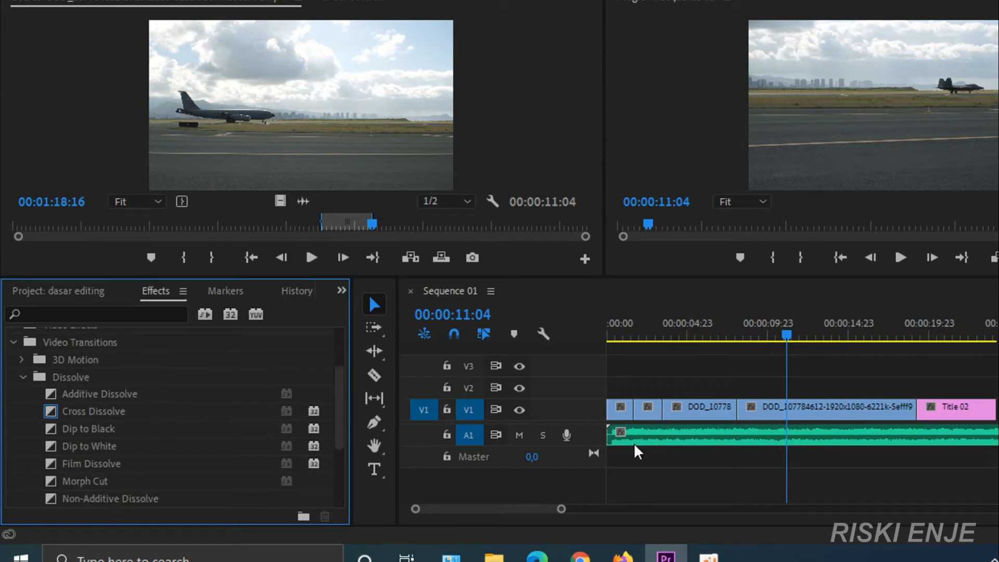
left_click(517, 509)
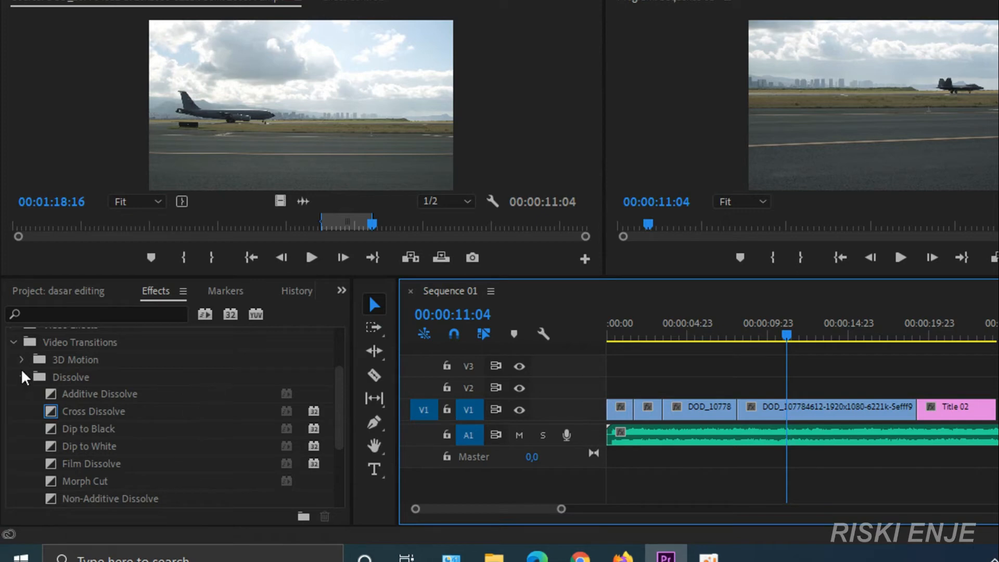
Step: Apply the Additive Dissolve transition to the start of the first clip on V1 and shorten it to about 18 frames
left_click_drag(96, 394, 610, 411)
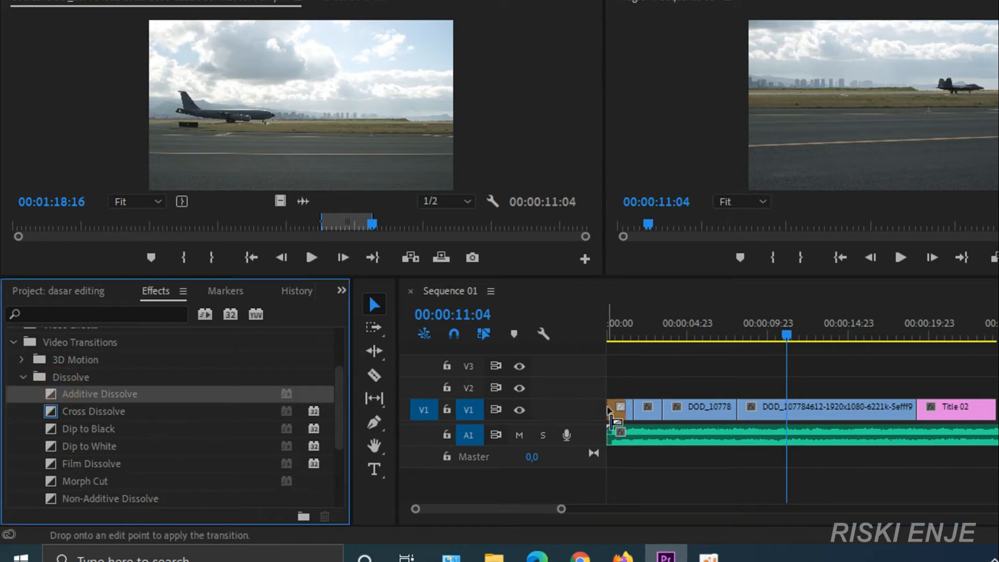
left_click(624, 338)
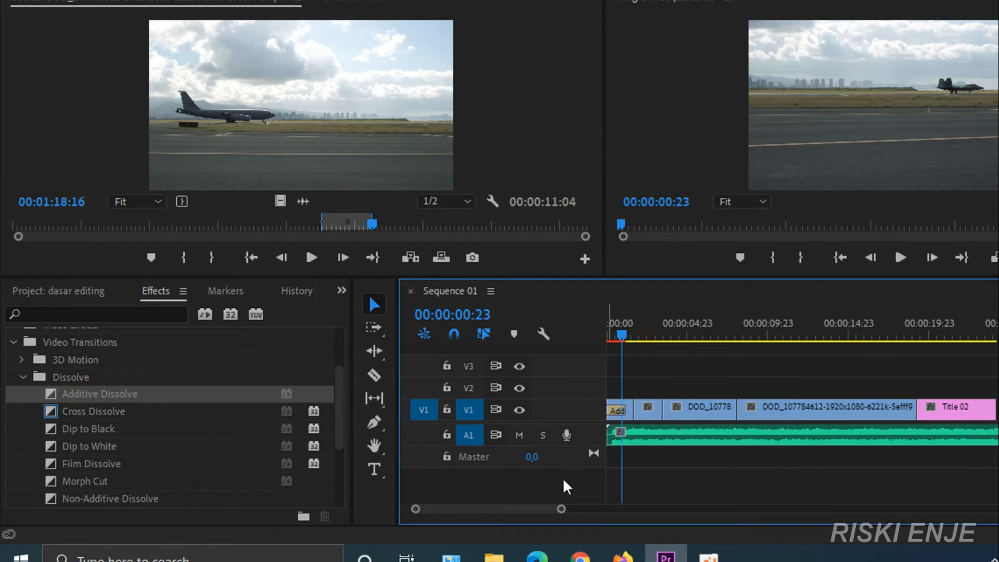
left_click_drag(561, 513, 496, 509)
left_click(667, 410)
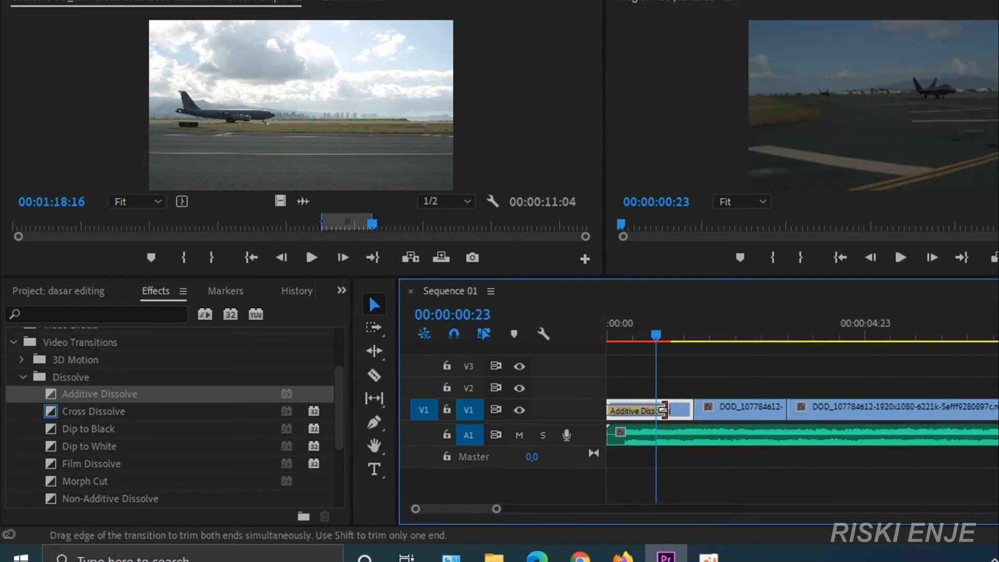
left_click_drag(670, 410, 645, 411)
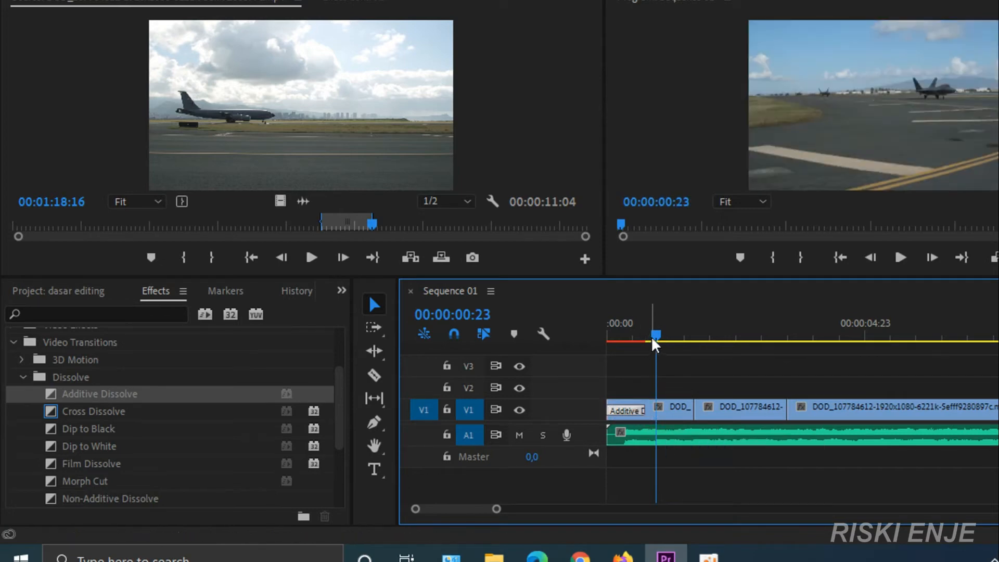
Step: Play the sequence from the start to preview the Additive Dissolve on the first clip
left_click_drag(653, 338, 588, 340)
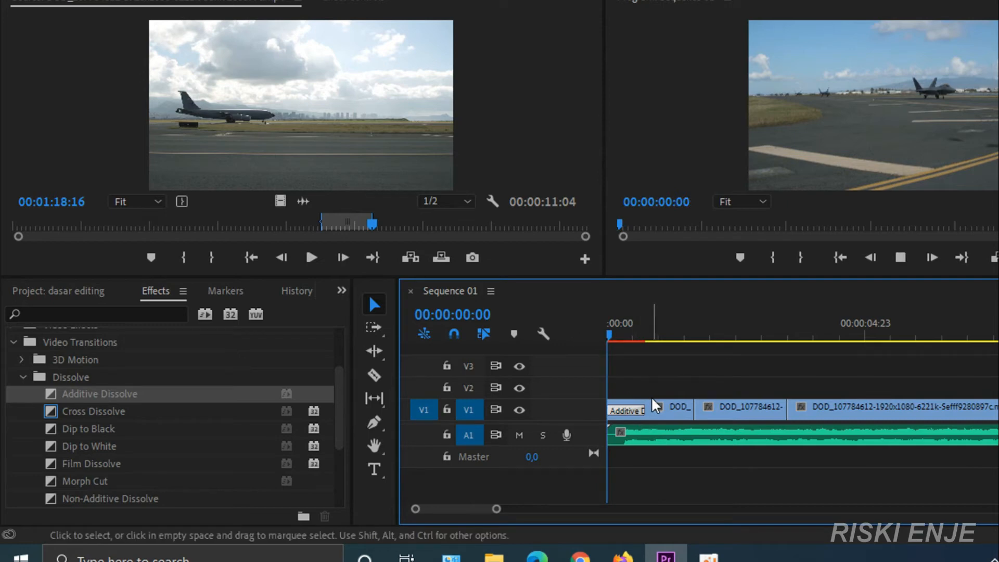
key("space")
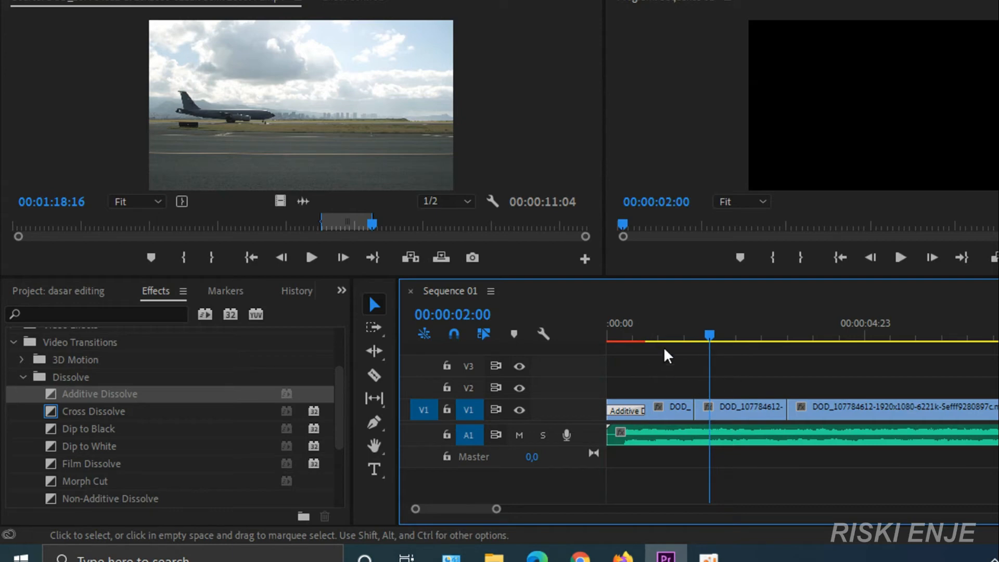
left_click(709, 334)
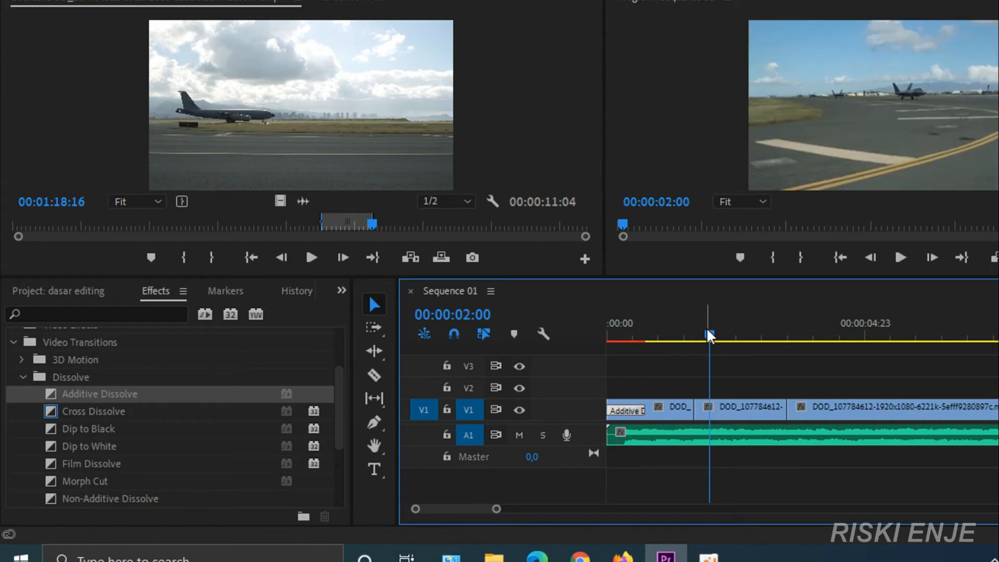
left_click_drag(709, 336, 652, 336)
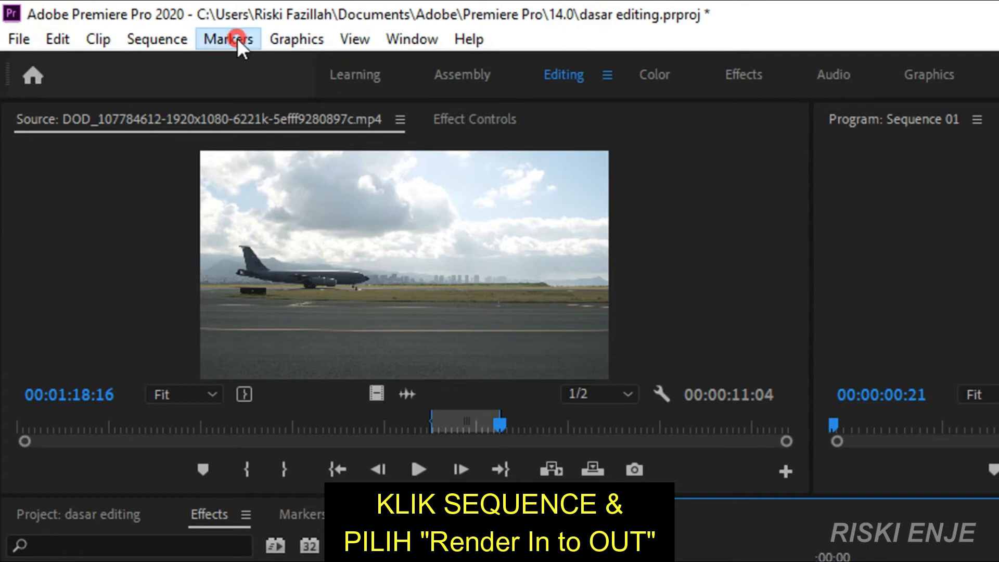
Step: Render the sequence with Render In to Out and stop the playback that follows
left_click(228, 39)
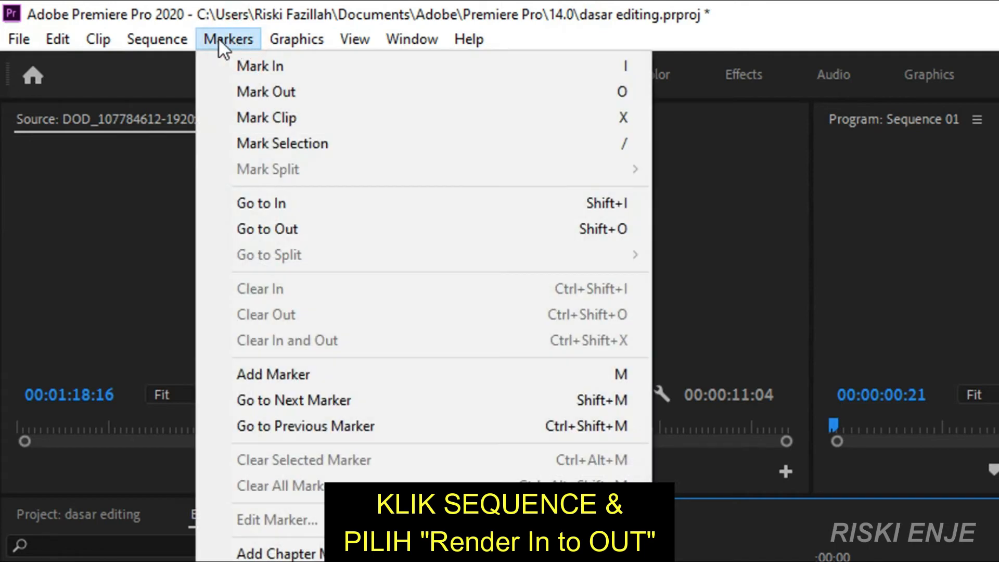
mouse_move(168, 41)
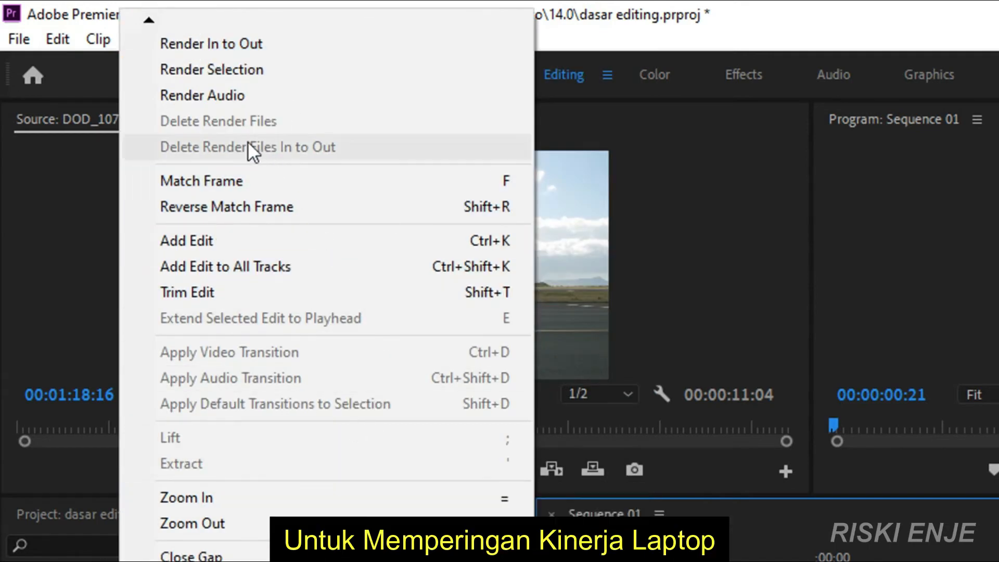
left_click(238, 42)
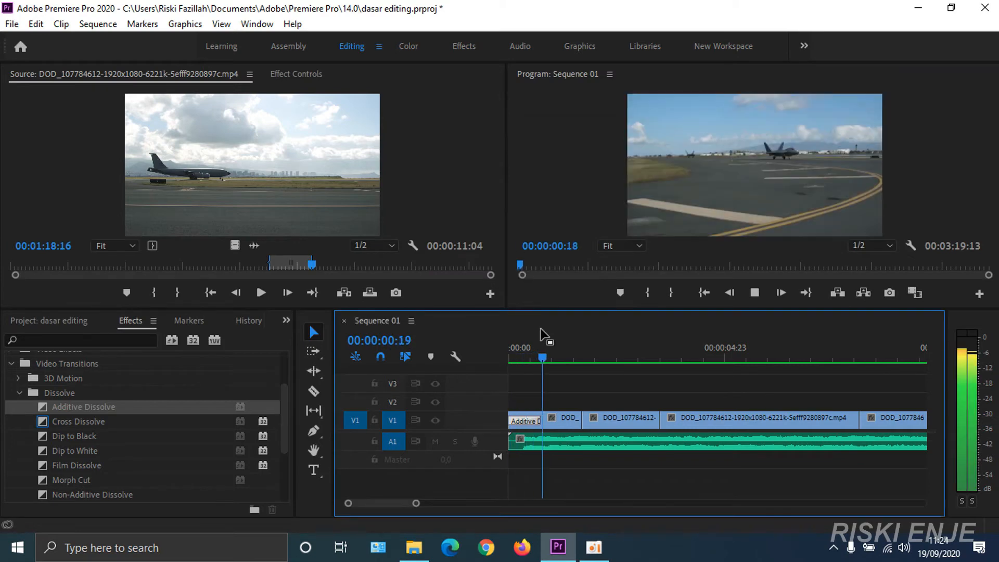
key("space")
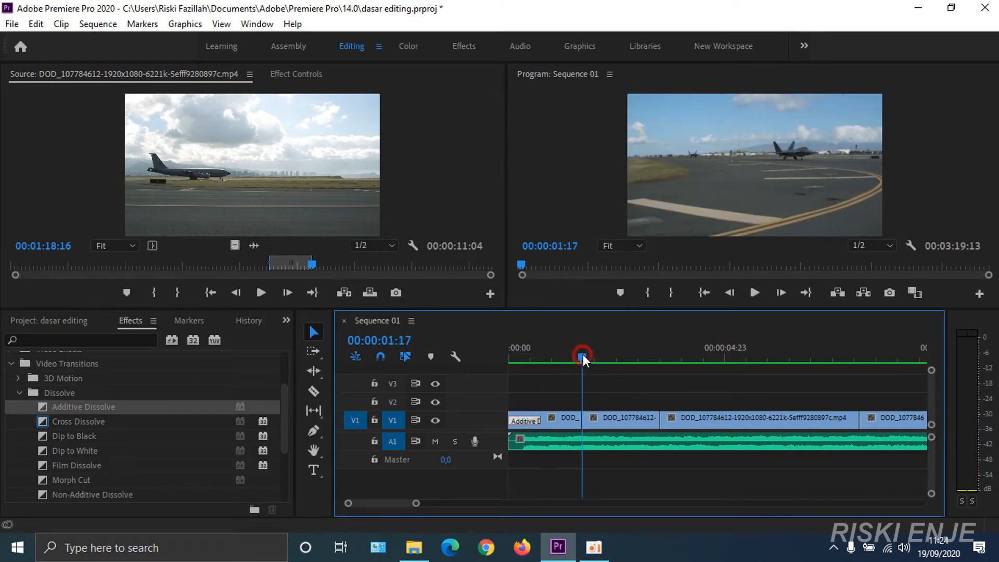
Step: Play the rendered sequence from the start through all the video clips into the title to review it
left_click_drag(583, 358, 492, 377)
key("space")
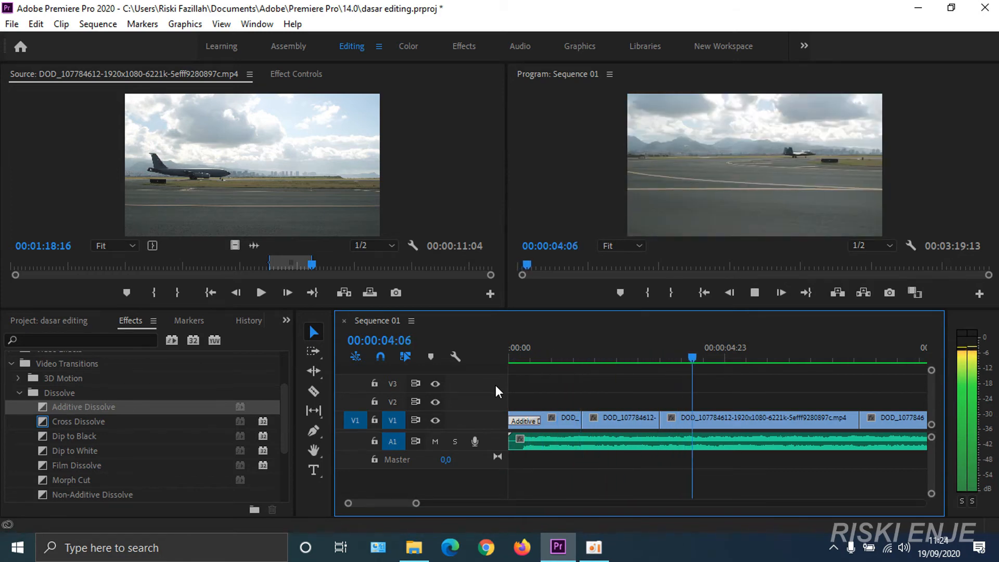
left_click_drag(416, 505, 455, 506)
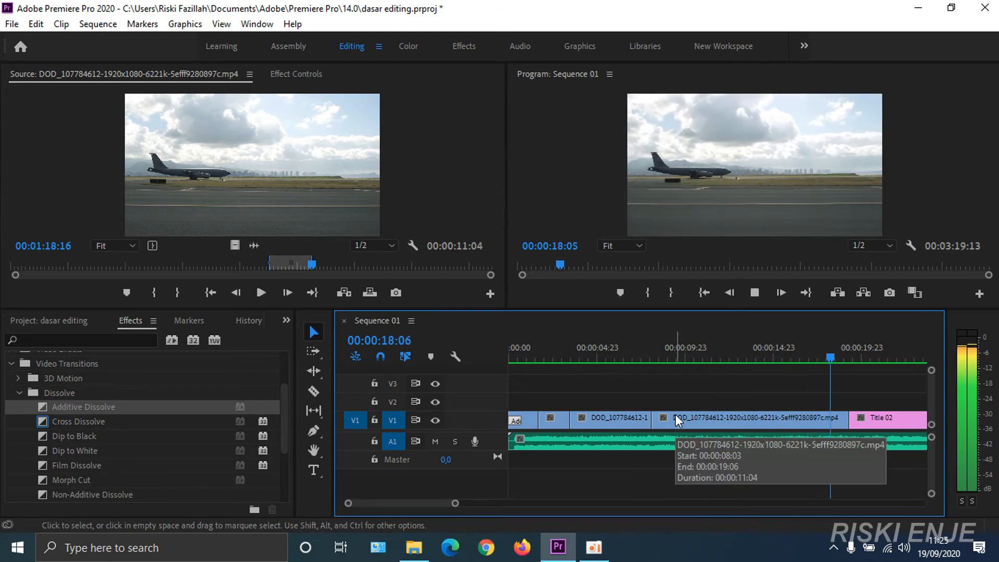
key("space")
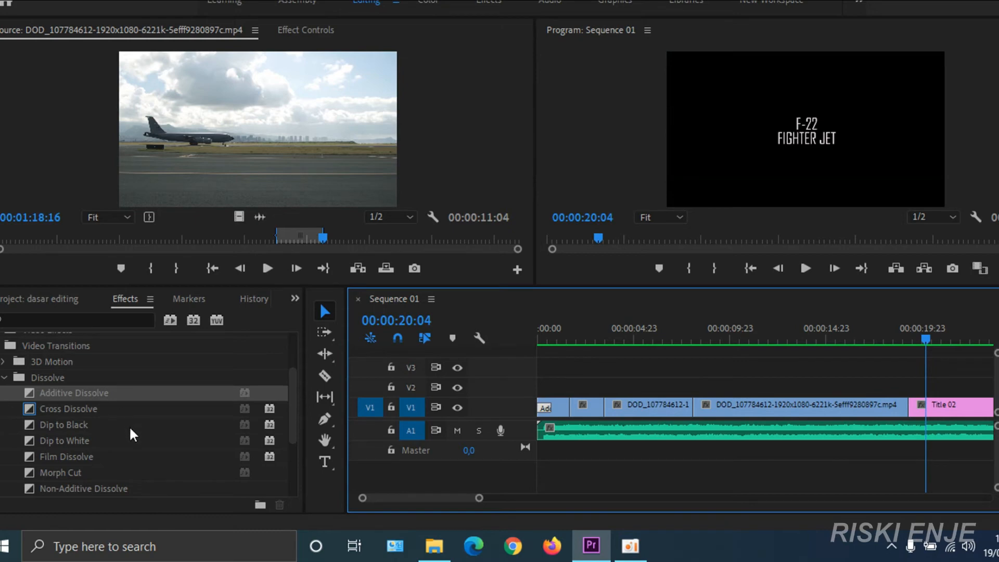
Step: Apply the Dip to Black transition to the cut between the fourth clip and the title on V1, and preview it
scroll(151, 419, "down", 1)
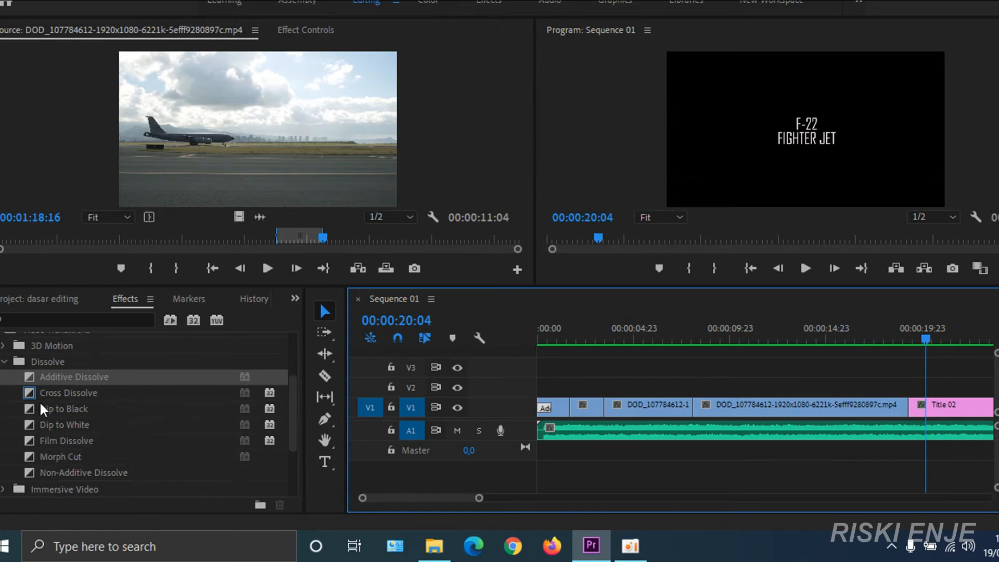
left_click_drag(41, 410, 590, 431)
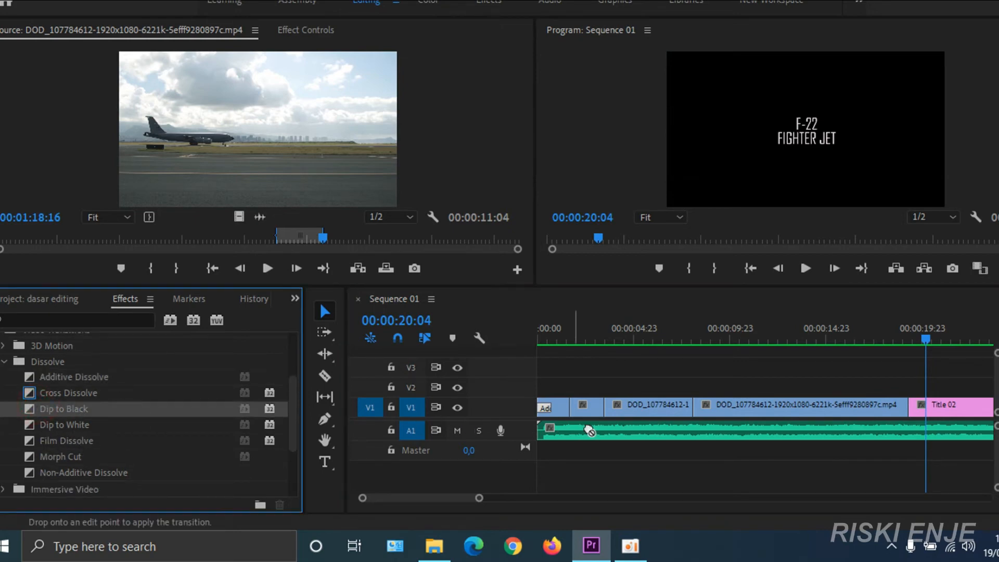
left_click_drag(881, 428, 914, 418)
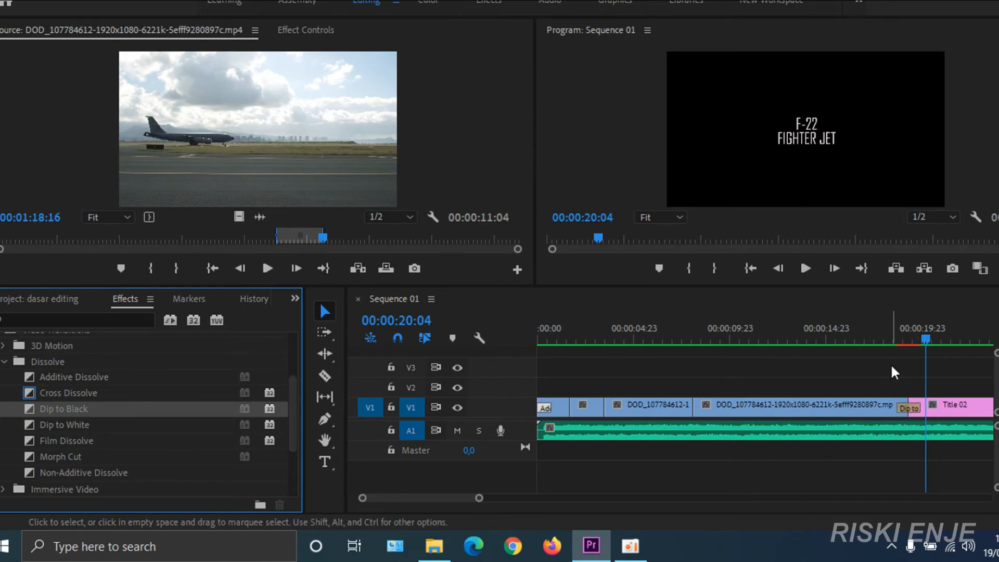
left_click(890, 342)
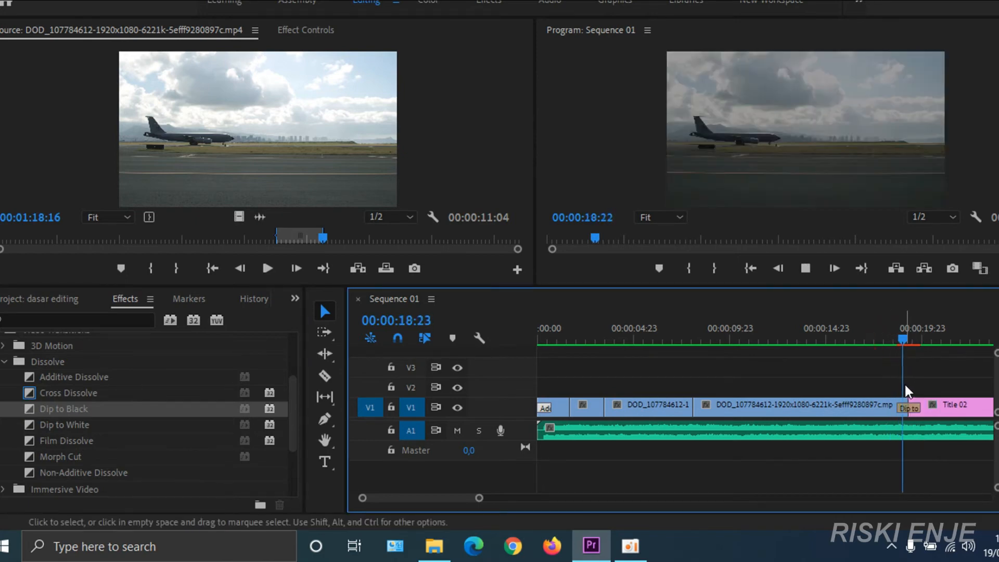
key("space")
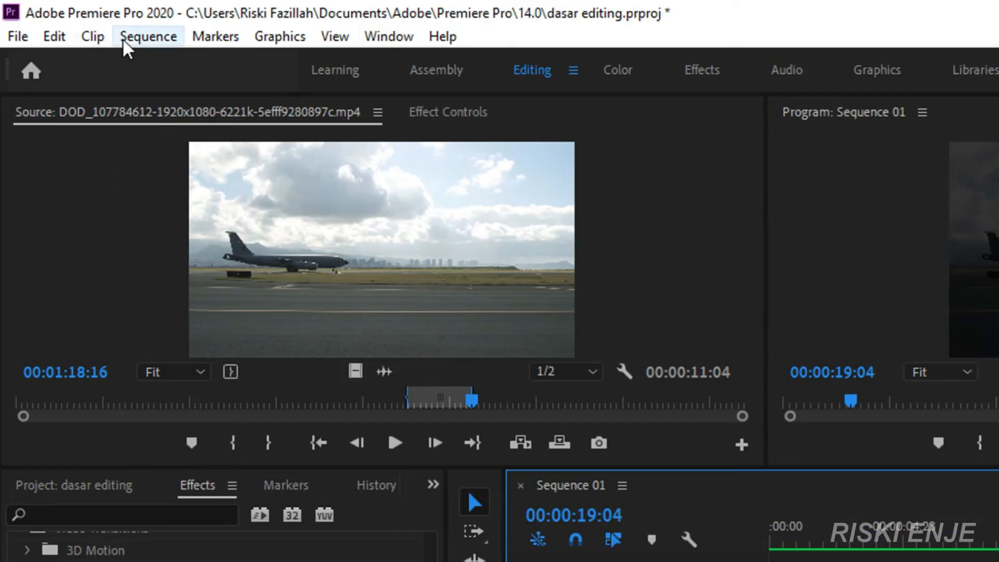
Step: Render the sequence In to Out again to include the Dip to Black before the title
left_click(136, 37)
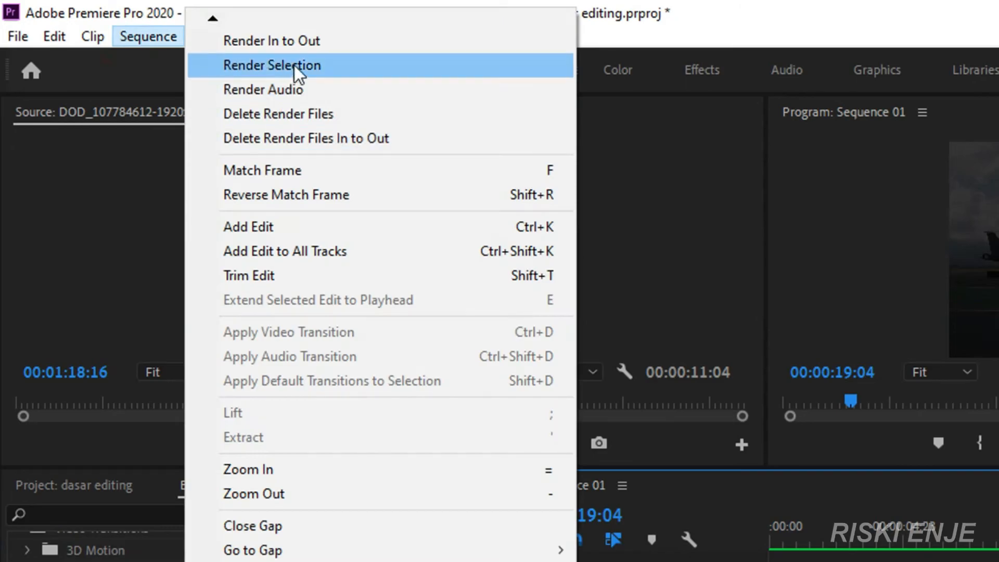
left_click(298, 42)
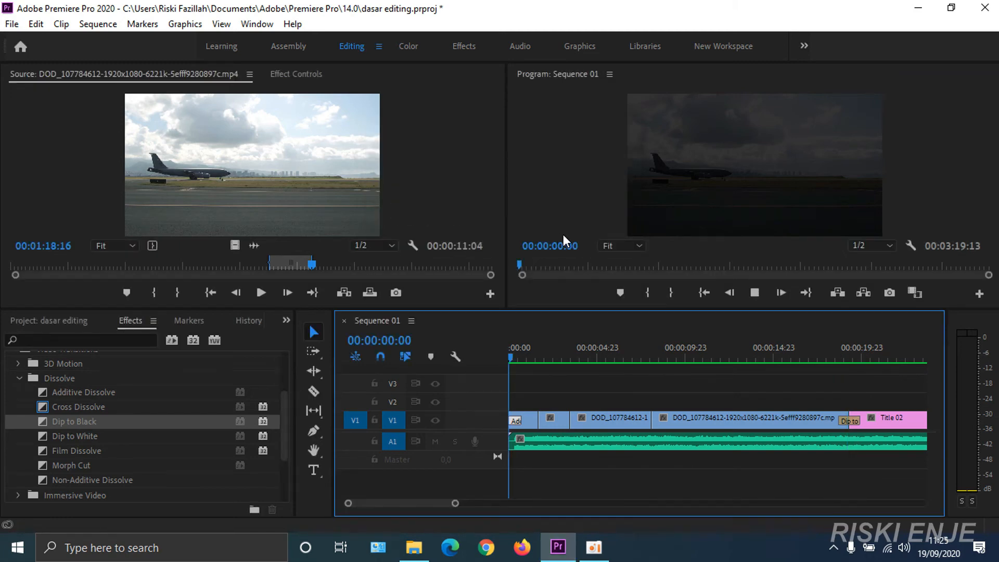
key("space")
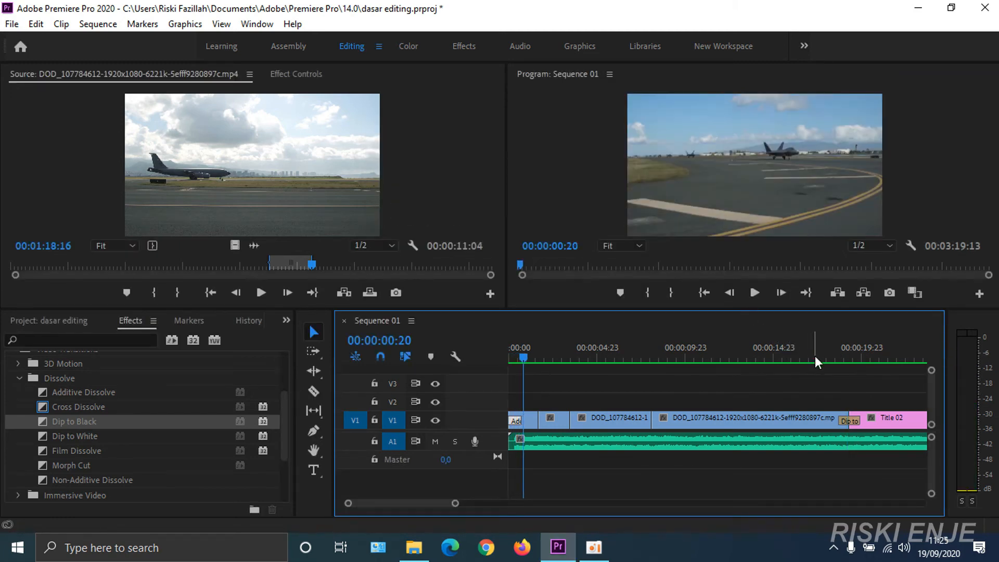
Step: Play from about 00:00:17:00 through the Dip to Black and most of the title to review the rendered ending
left_click(815, 357)
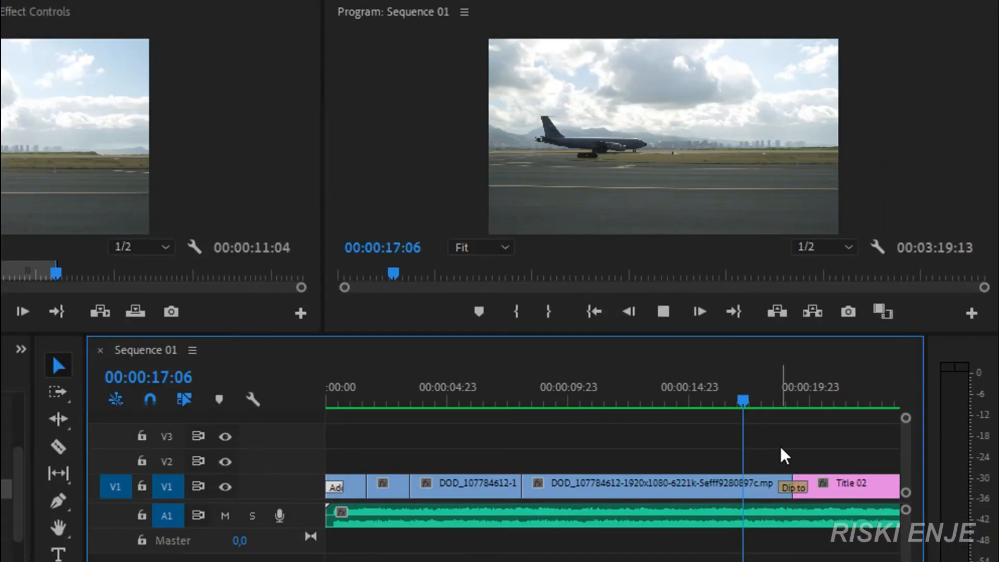
key("space")
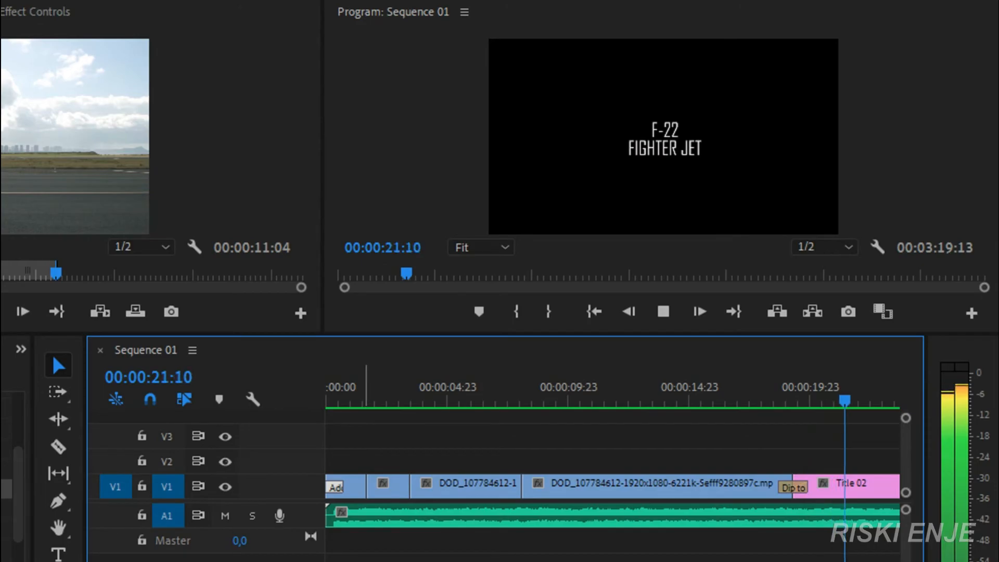
left_click_drag(442, 493, 450, 493)
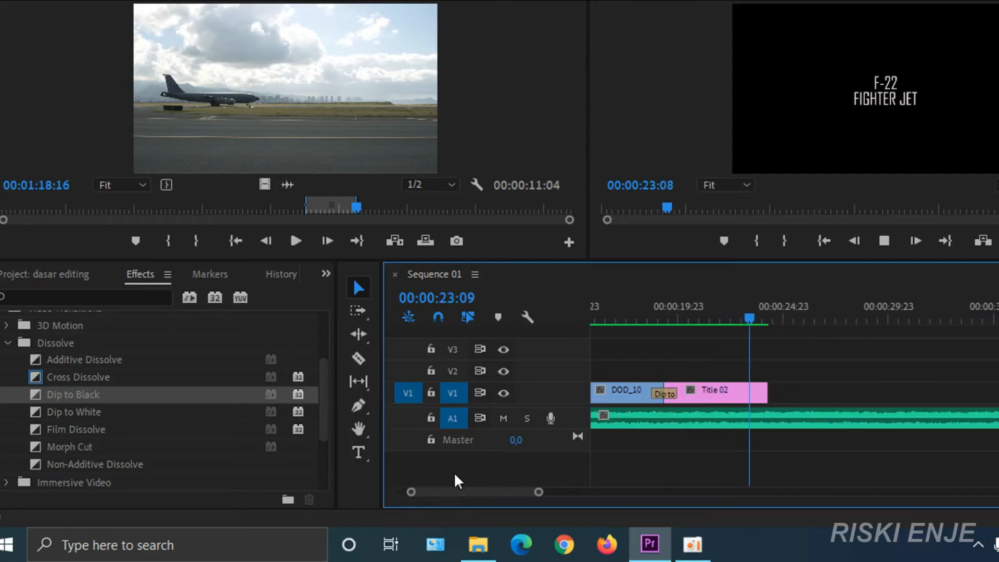
key("space")
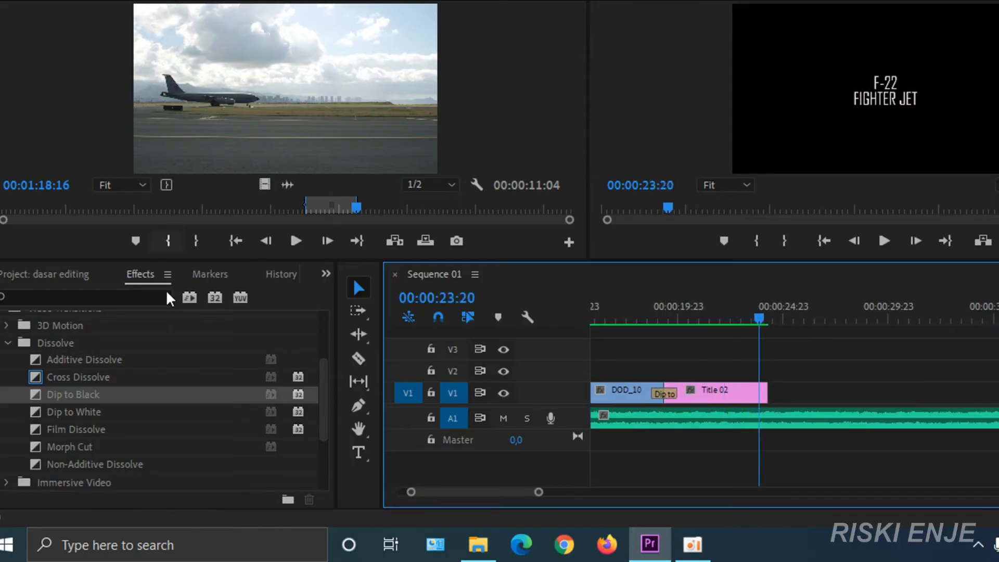
Step: Apply the Cross Dissolve transition to the end of the title clip on V1
left_click_drag(73, 378, 577, 440)
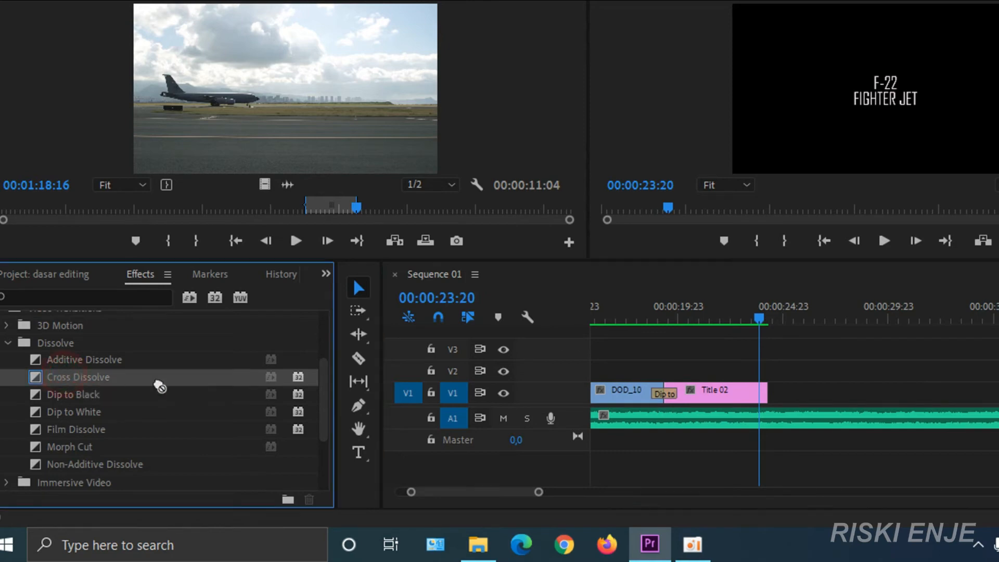
left_click_drag(764, 407, 764, 399)
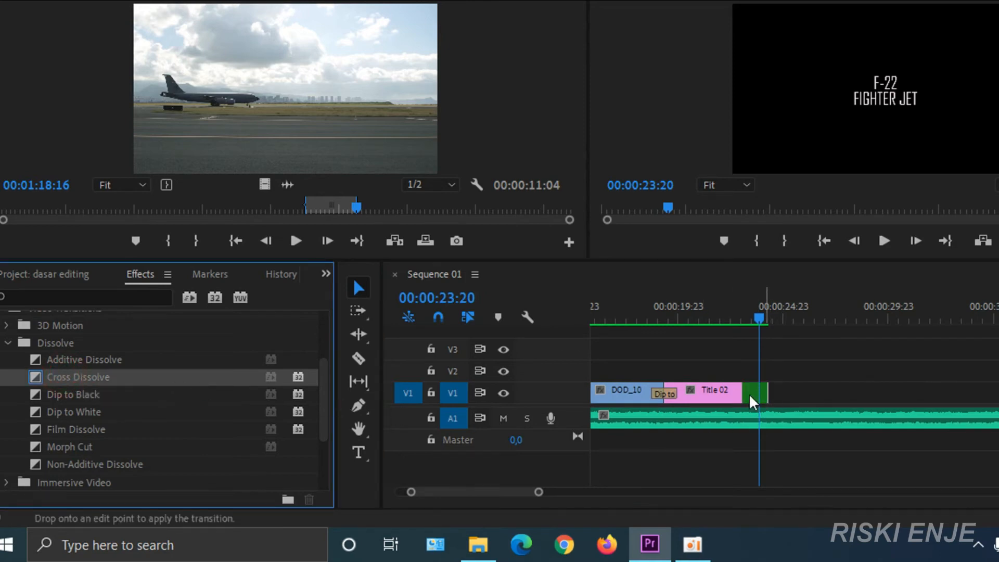
left_click_drag(750, 395, 749, 396)
key("space")
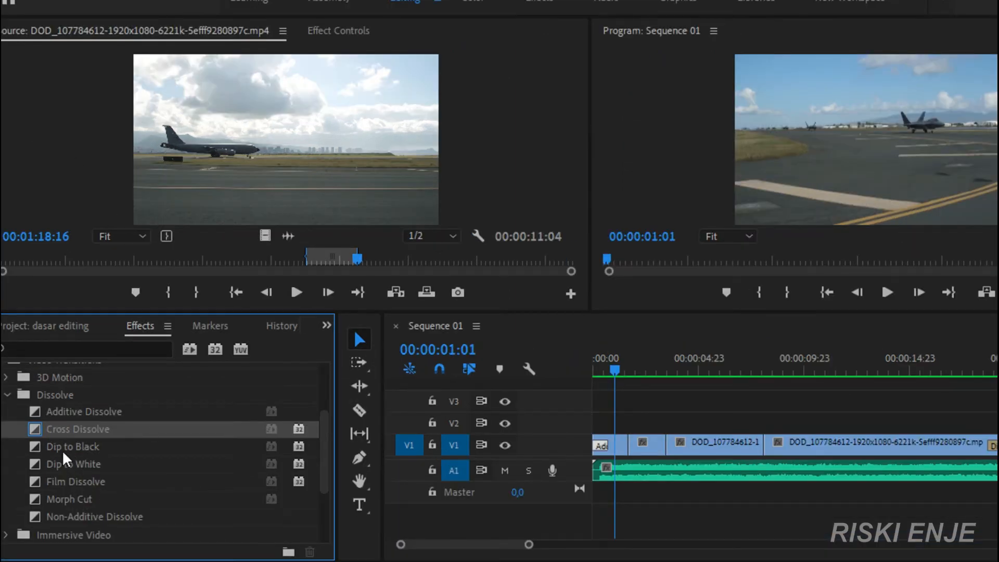
Step: Apply the Dip to Black transition to the cut between the first and second clips on V1 and shorten it to about 10 frames
left_click_drag(61, 452, 631, 457)
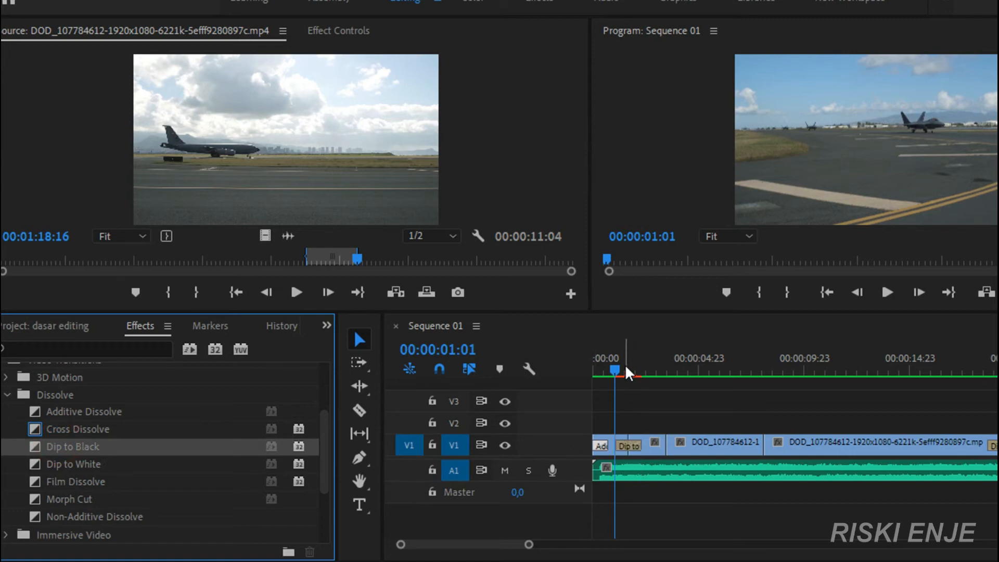
left_click_drag(529, 545, 485, 531)
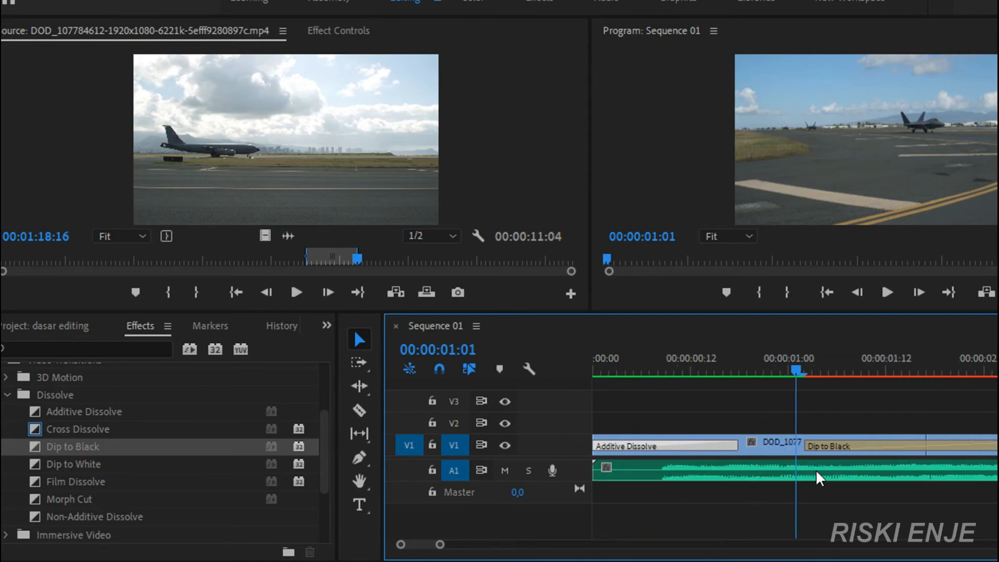
left_click_drag(812, 446, 891, 448)
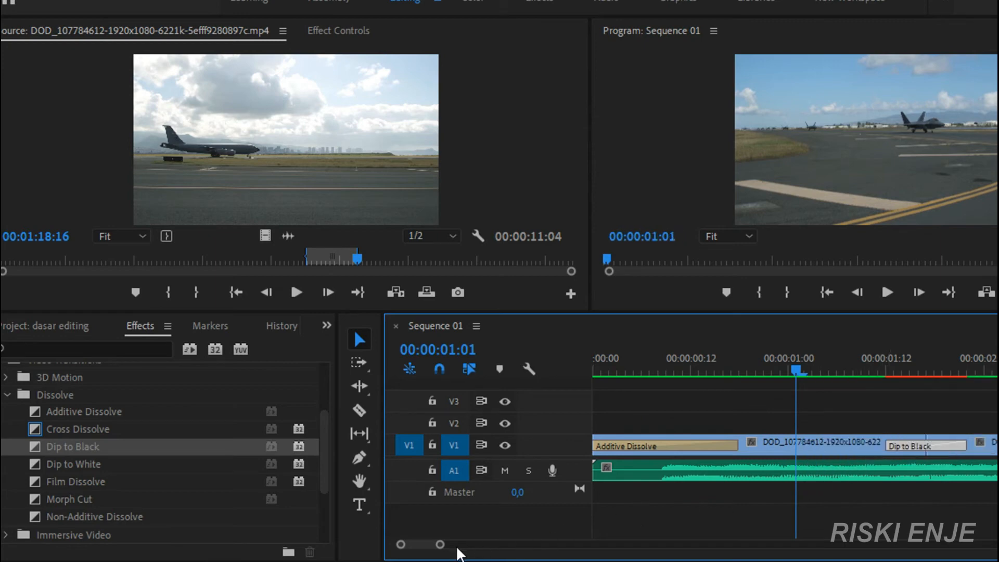
Step: Apply the Dip to Black transition to the next two V1 cuts, between the second and third and the third and fourth clips
left_click_drag(432, 543, 470, 545)
left_click(819, 371)
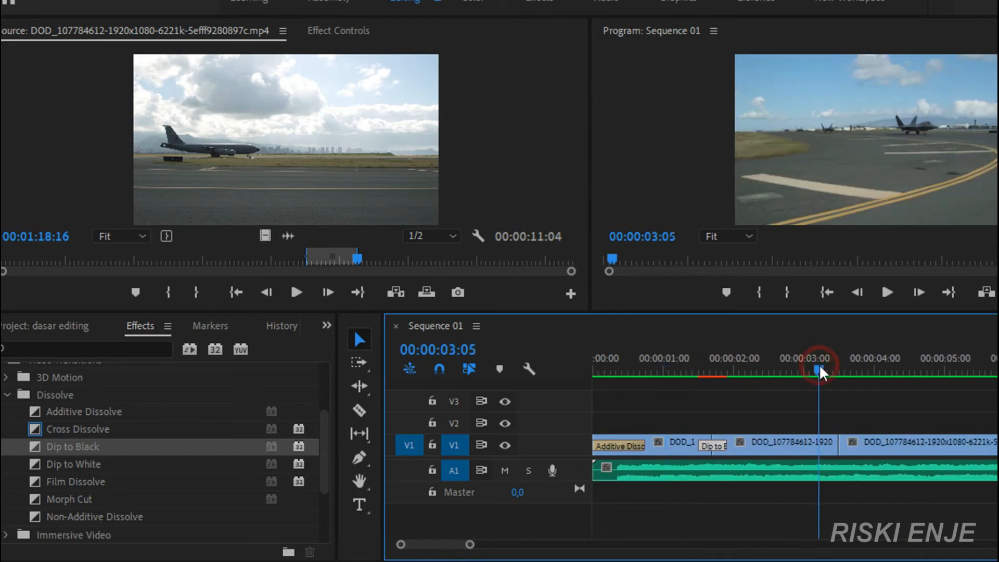
left_click(61, 447)
left_click_drag(61, 448, 435, 472)
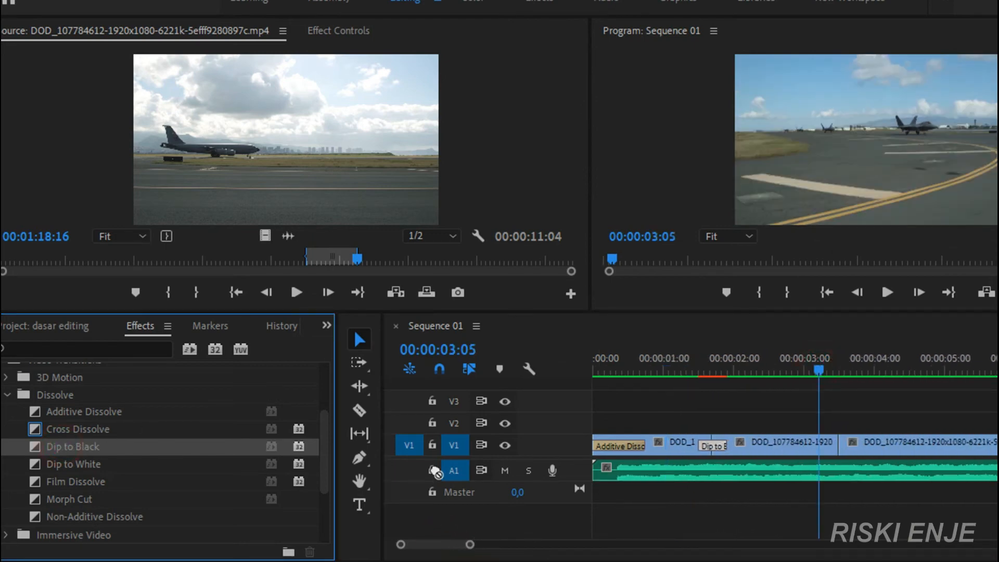
left_click_drag(794, 474, 820, 447)
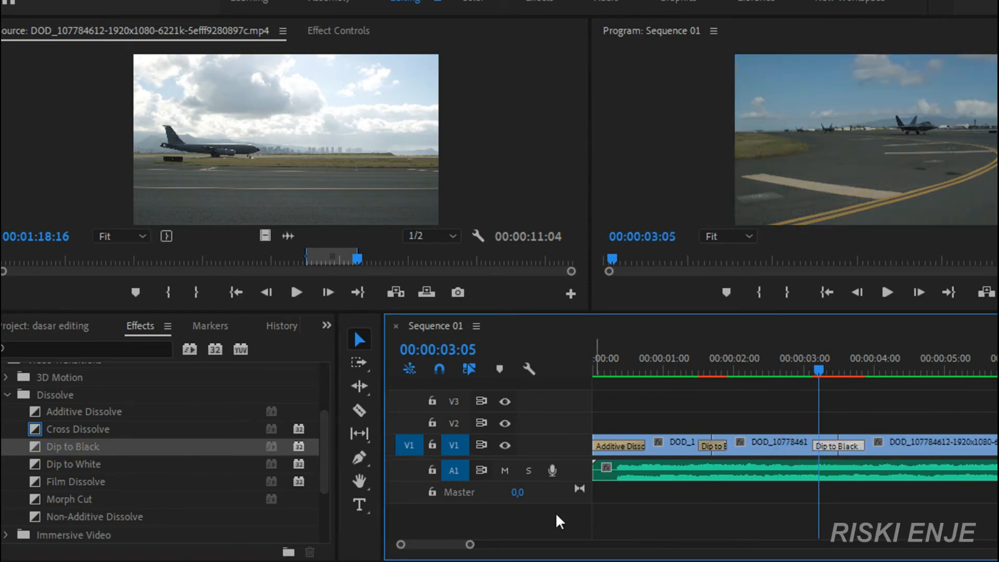
left_click_drag(424, 543, 423, 544)
left_click_drag(96, 448, 995, 452)
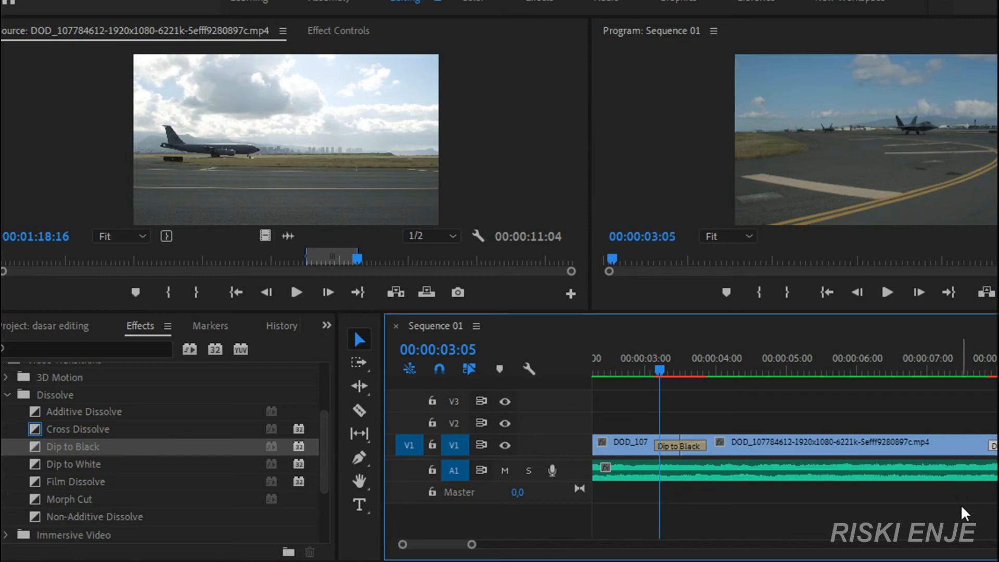
Step: Play the sequence from the beginning to review the Dip to Black transitions between the clips
key("Home")
key("space")
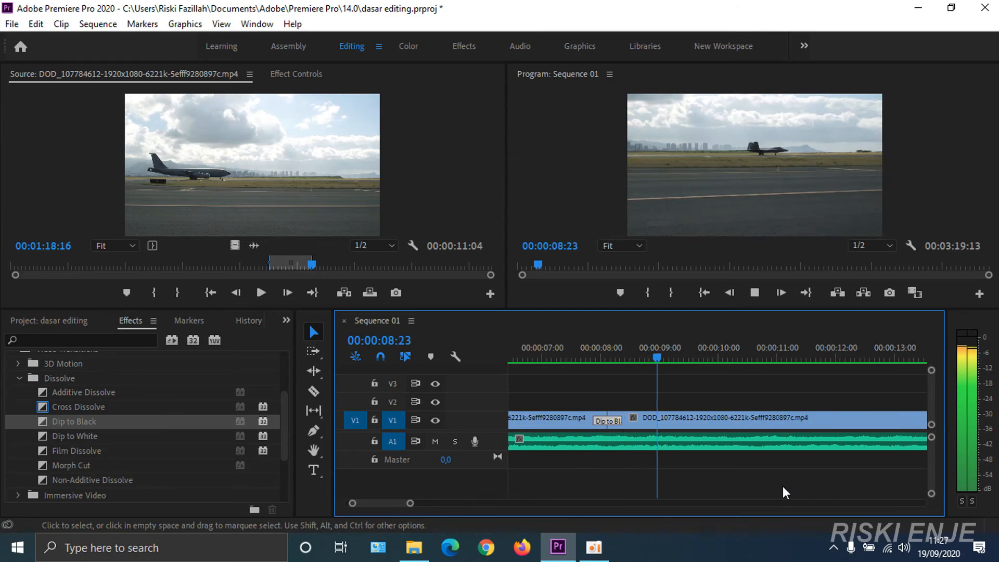
key("space")
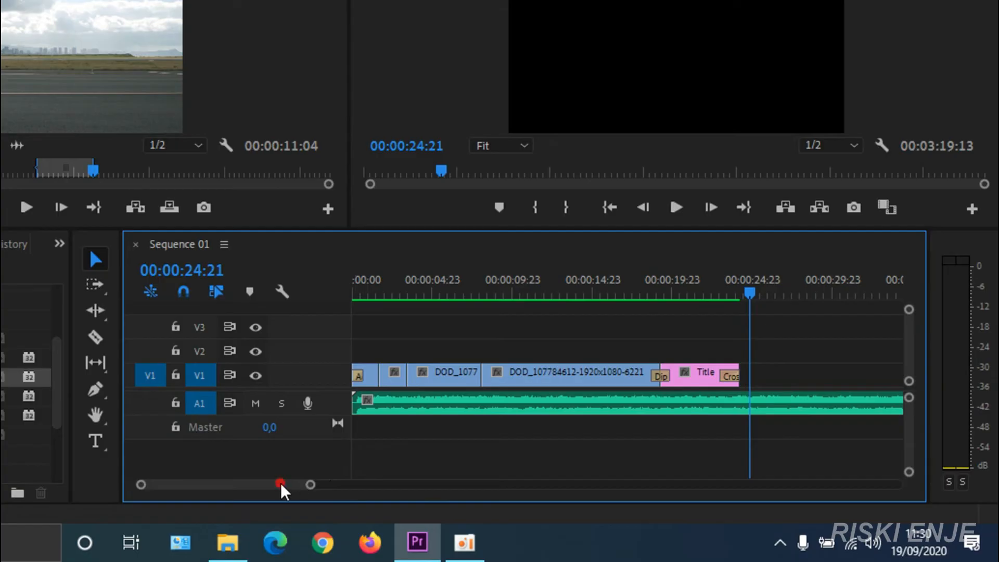
Step: Cut the background music on A1 with the Razor tool at the end of the title clip
left_click_drag(452, 504, 464, 510)
left_click_drag(293, 488, 292, 488)
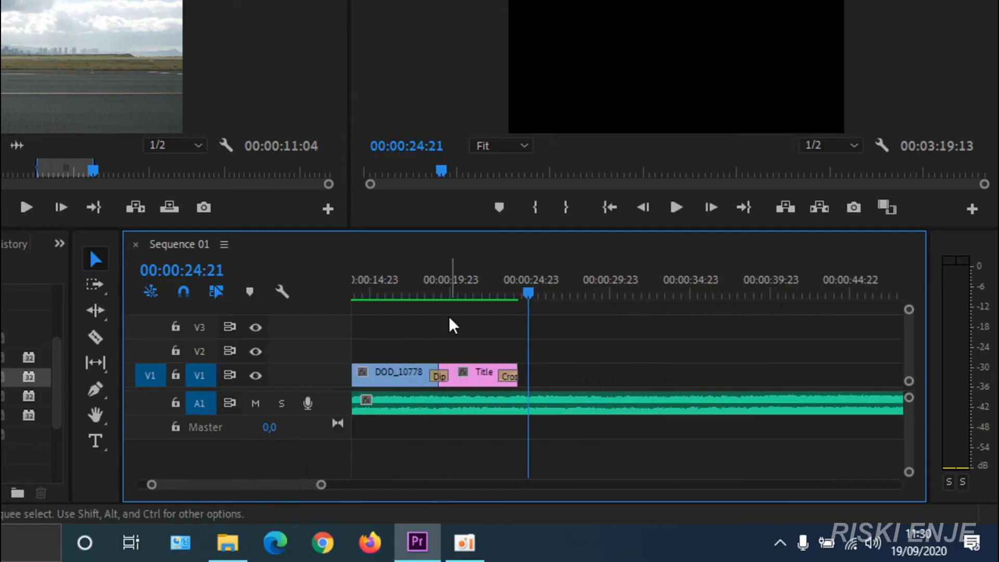
left_click(632, 395)
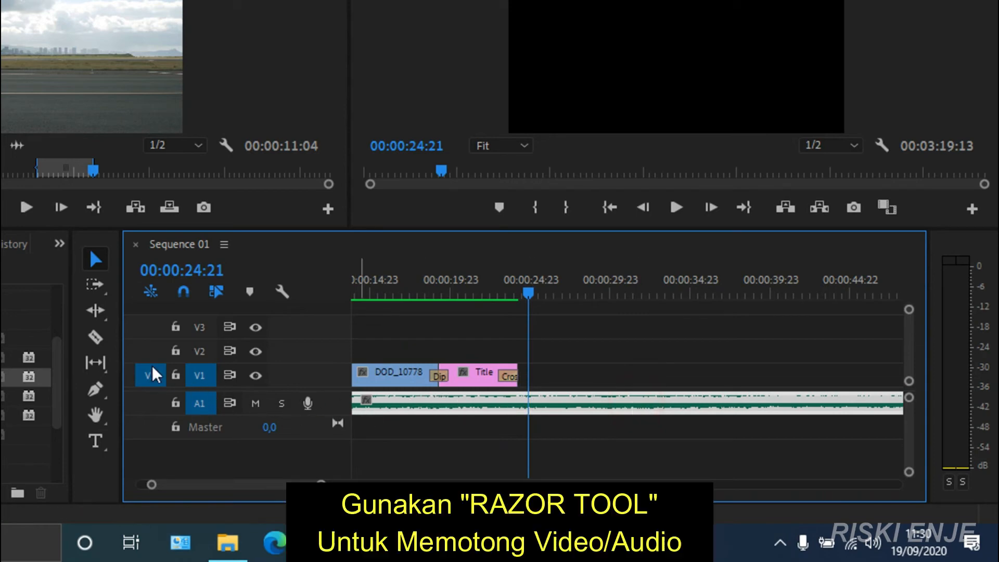
left_click(95, 337)
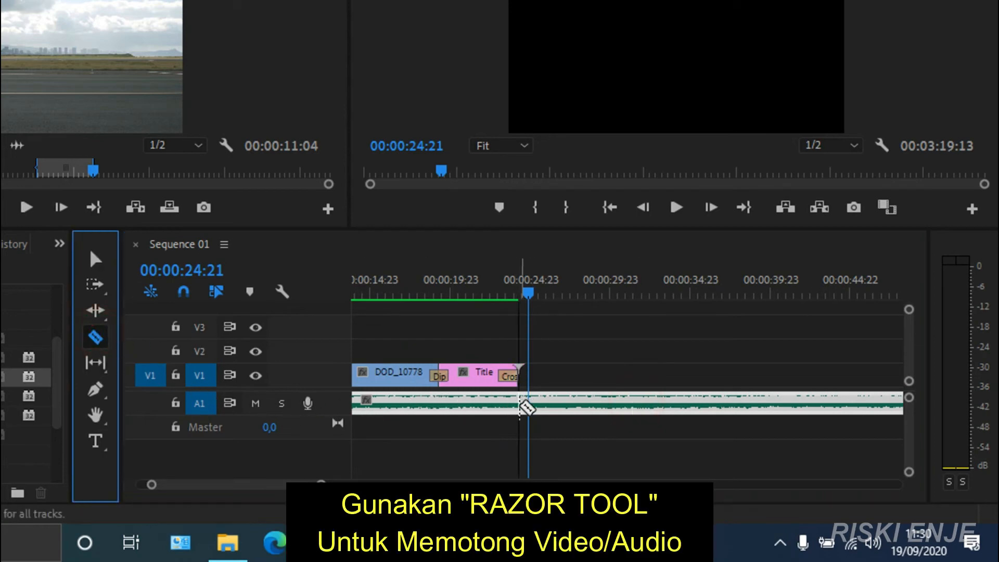
left_click(526, 408)
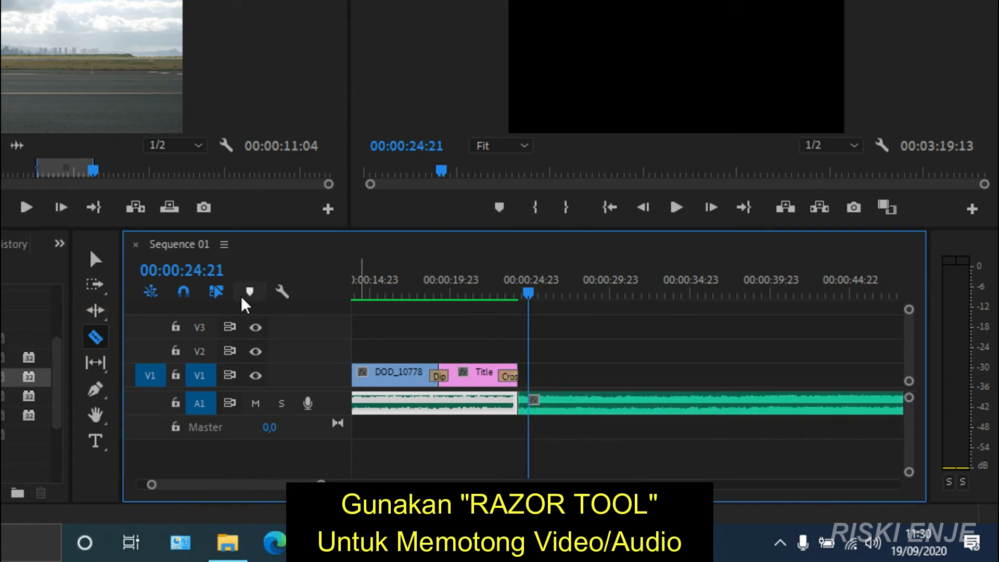
Step: Clear the unused part of the background music after the cut on A1
left_click(100, 257)
left_click(576, 399)
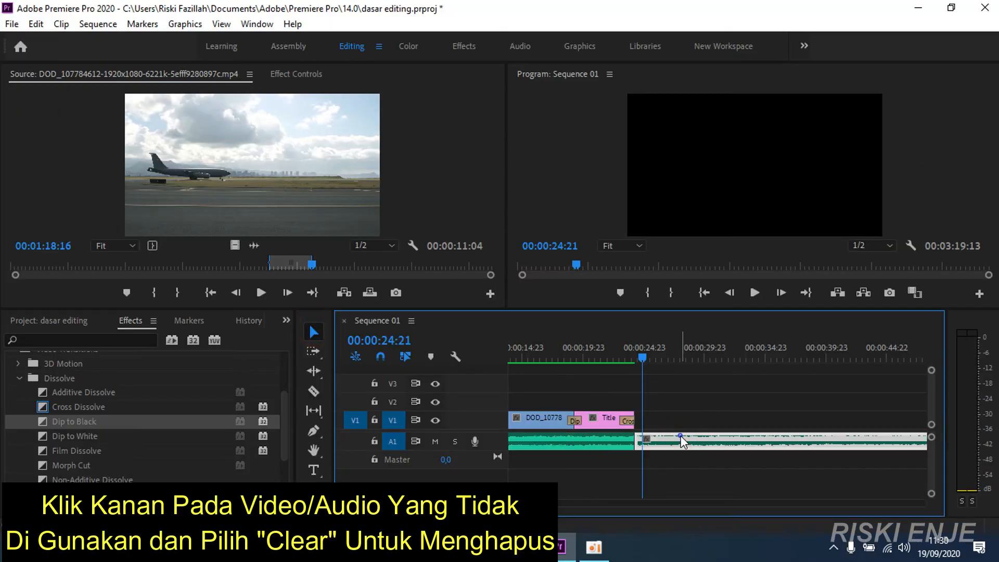
right_click(578, 396)
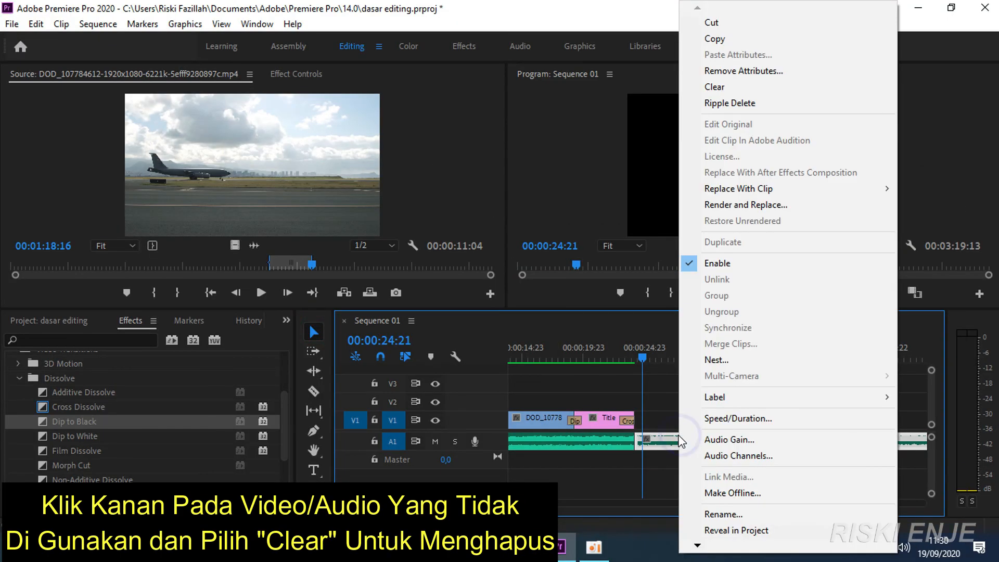
left_click(714, 87)
Step: Apply the Exponential Fade crossfade from the Audio Transitions to the end of the music clip on A1
left_click(614, 444)
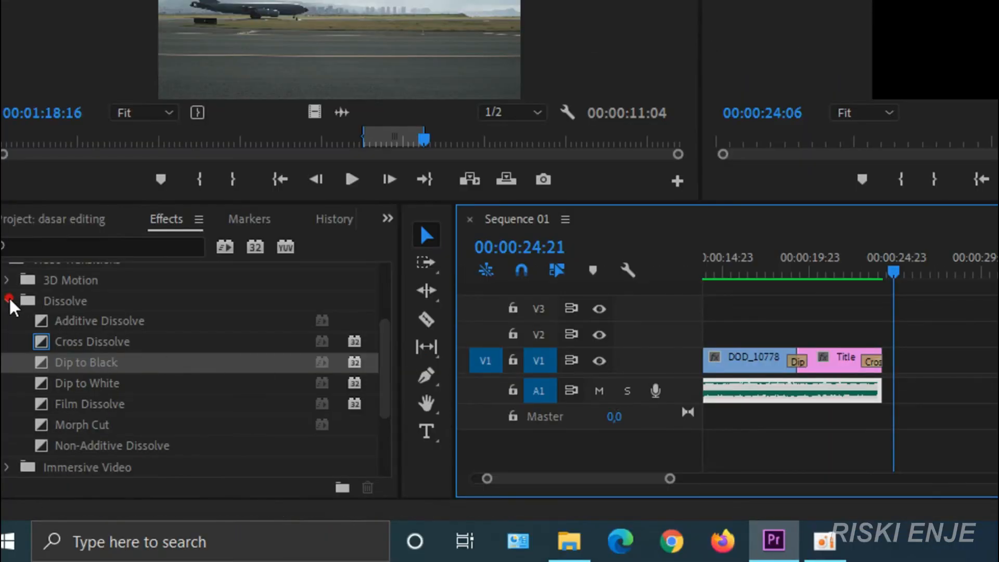
left_click(19, 378)
scroll(55, 341, "up", 3)
left_click(6, 341)
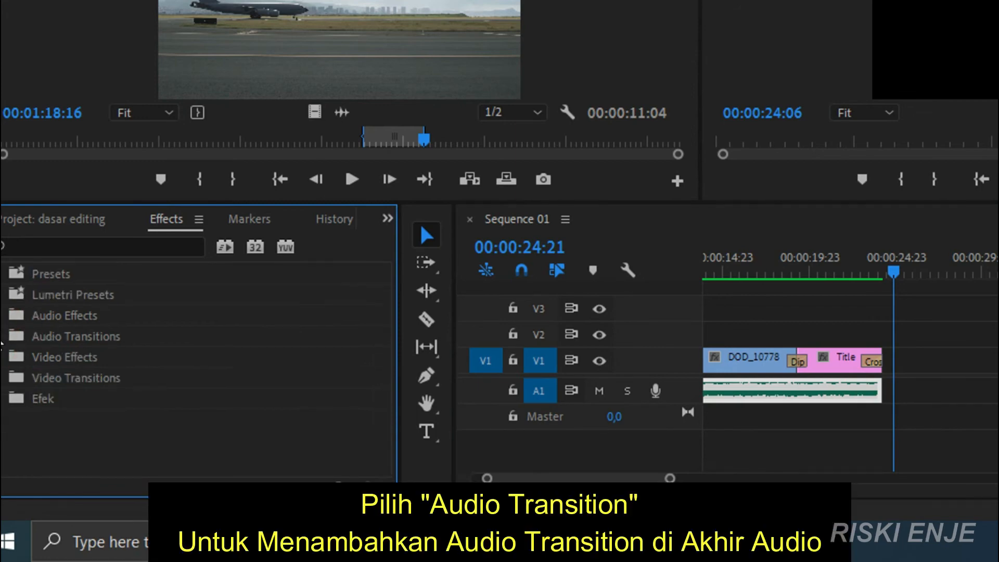
left_click(2, 339)
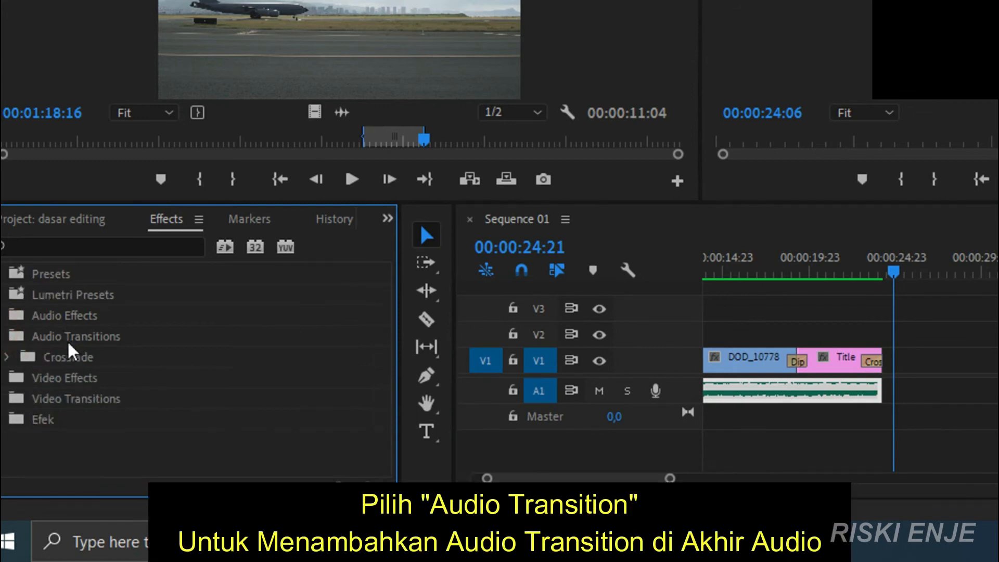
left_click(8, 357)
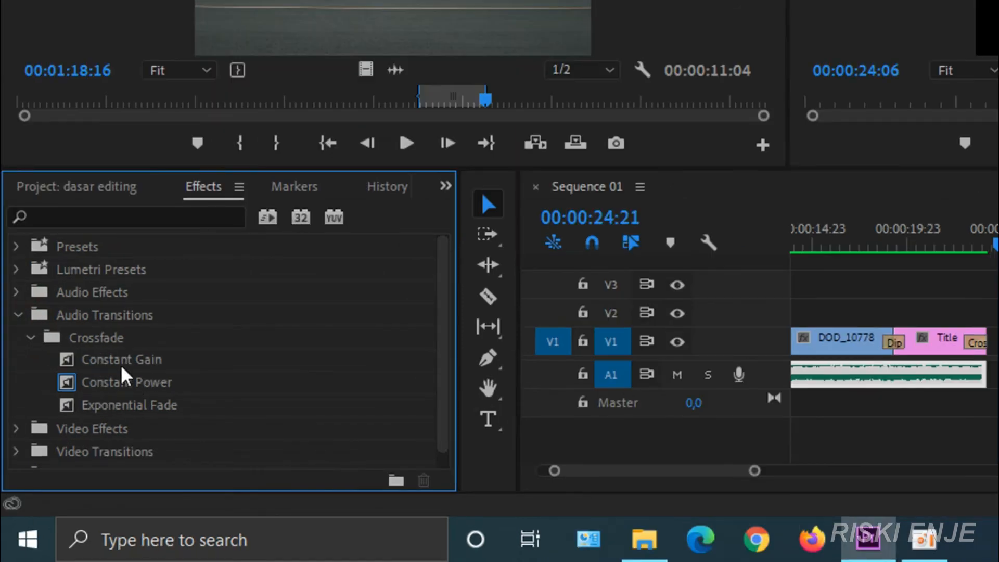
left_click_drag(107, 388, 977, 379)
Step: Play the ending from about 00:00:20:18, and again from just before the title, to review the audio fade-out
left_click(925, 246)
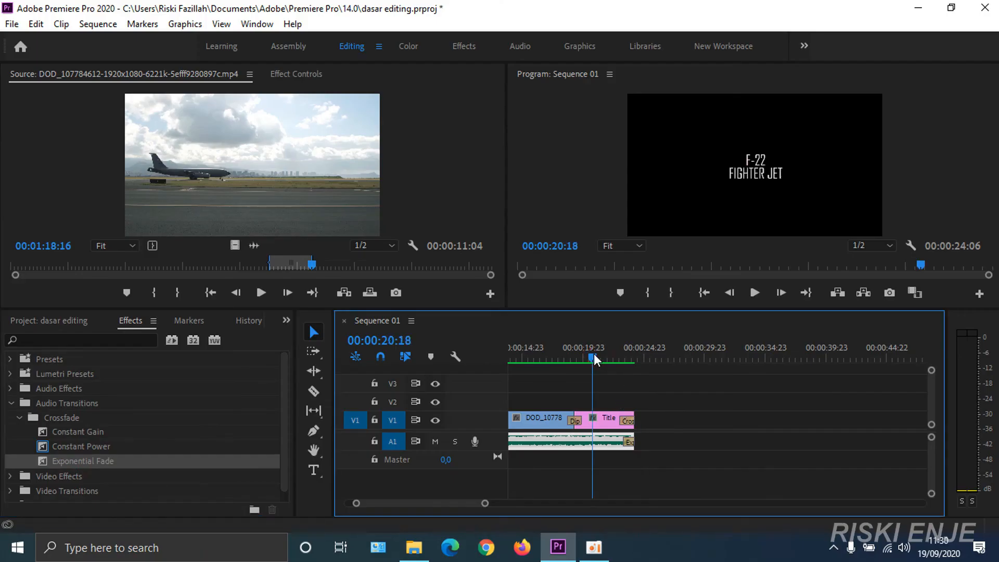
key("space")
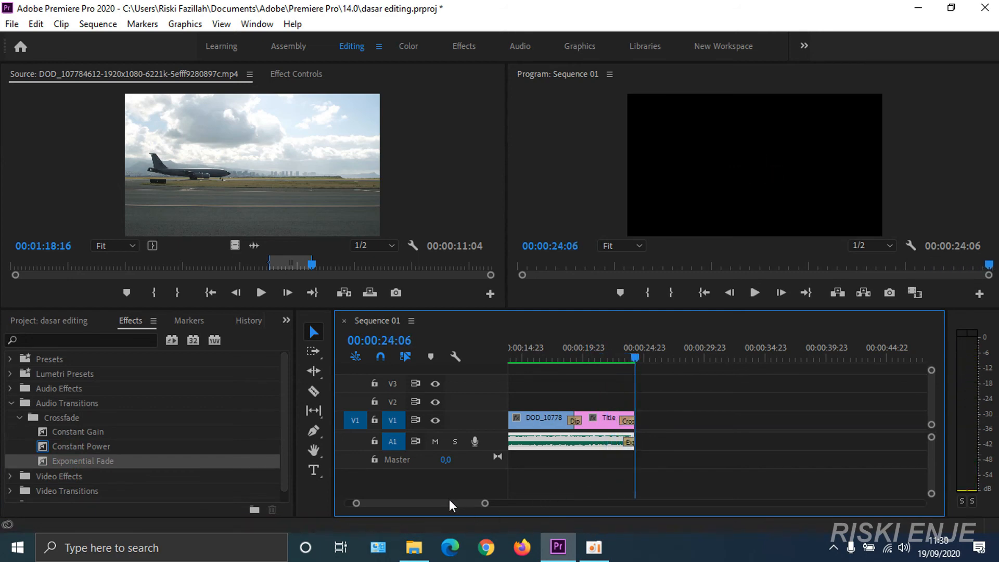
left_click_drag(449, 500, 438, 501)
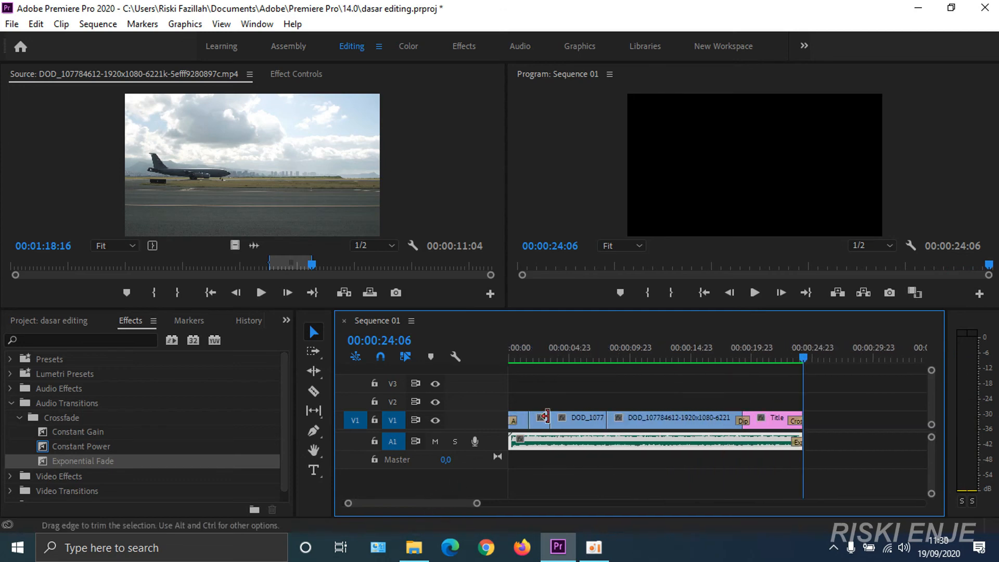
left_click_drag(802, 358, 735, 360)
key("space")
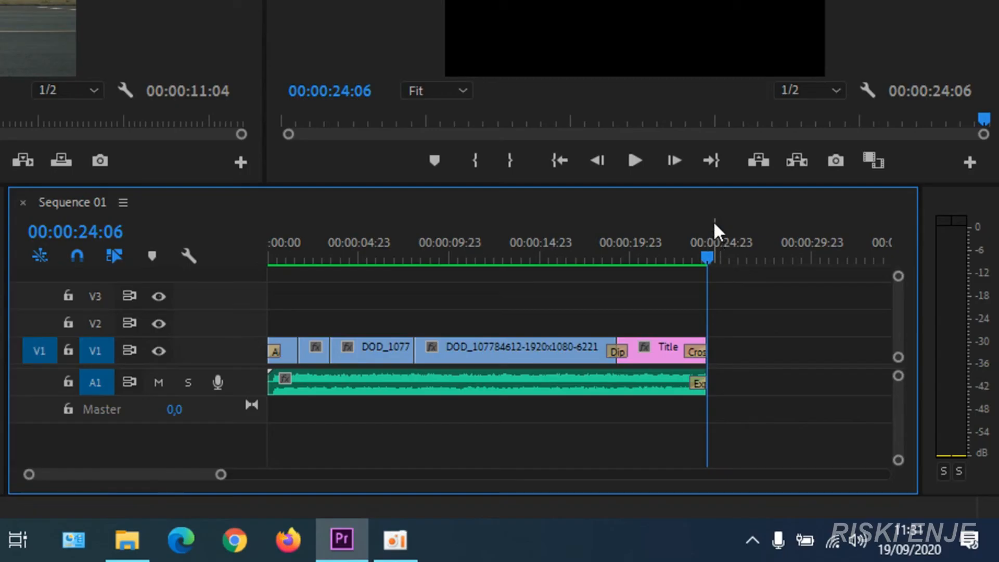
Step: Mark the sequence's Out point at 00:00:24:06, the end of the title clip
right_click(714, 221)
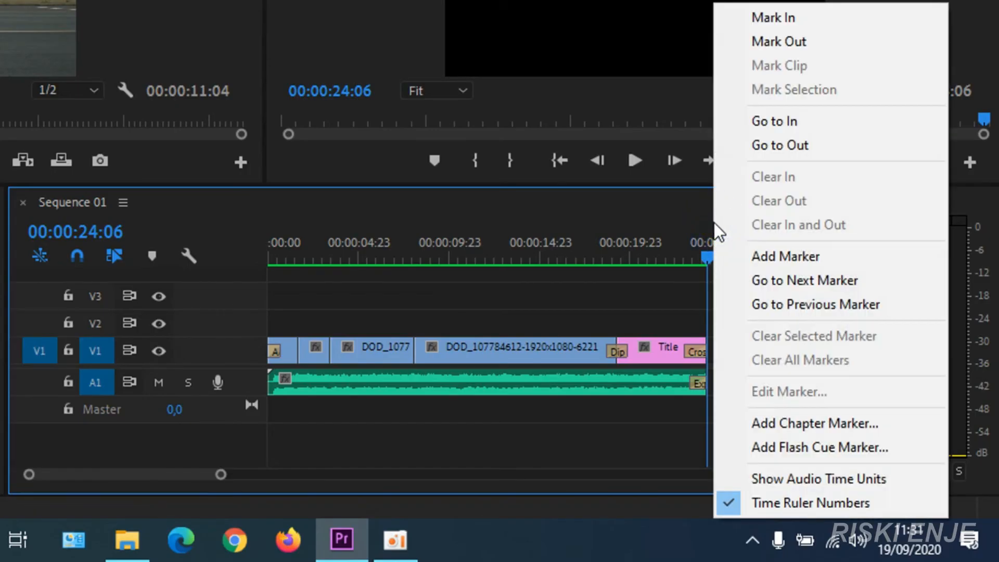
left_click(790, 45)
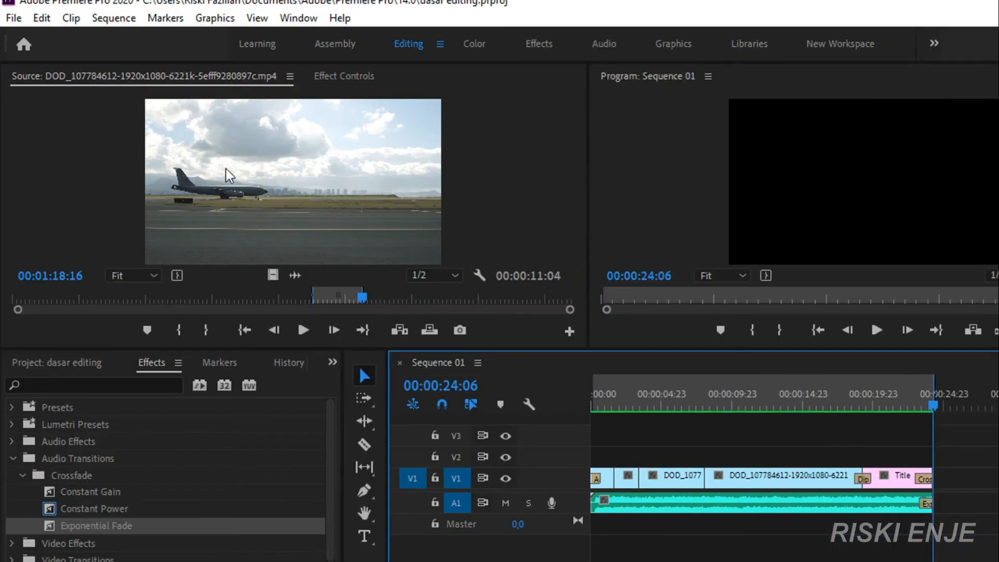
Step: Open the media export settings for the sequence and set the export format to H.264
left_click(6, 24)
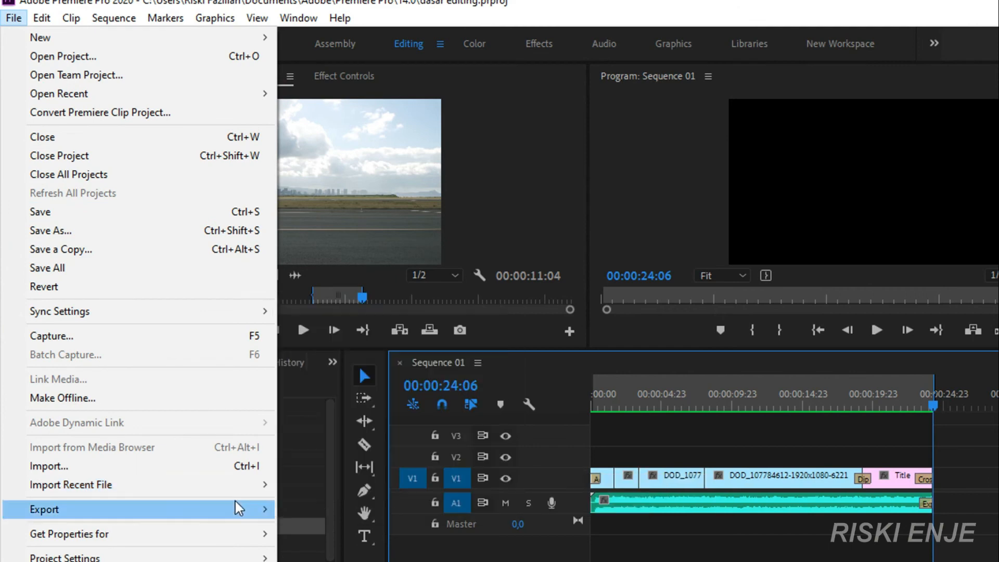
mouse_move(260, 509)
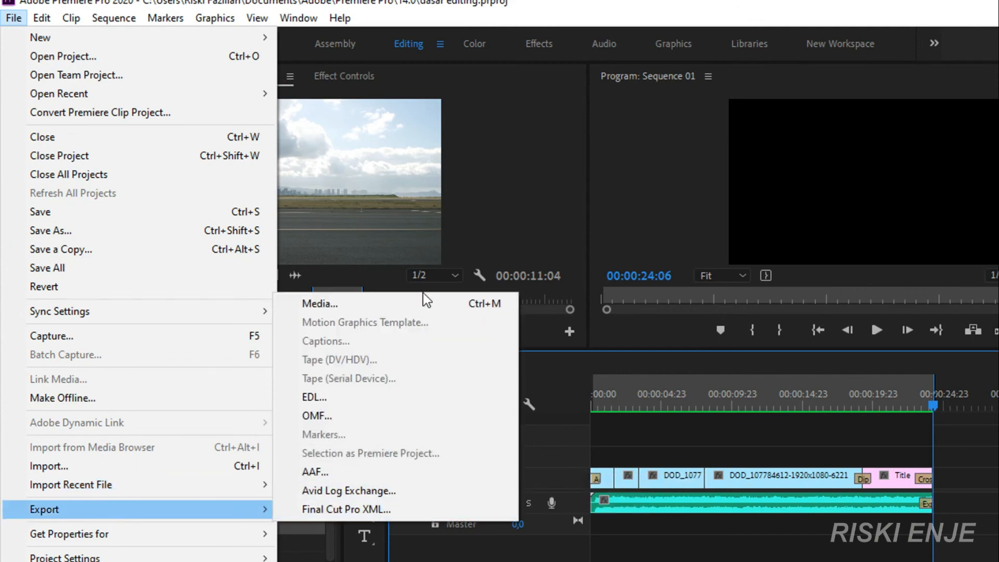
left_click(382, 305)
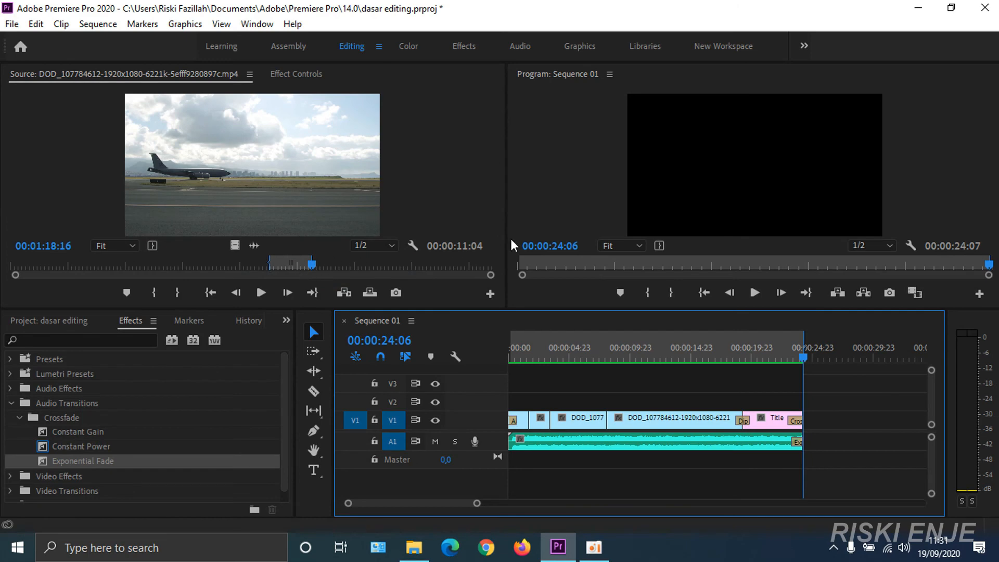
key("ctrl+m")
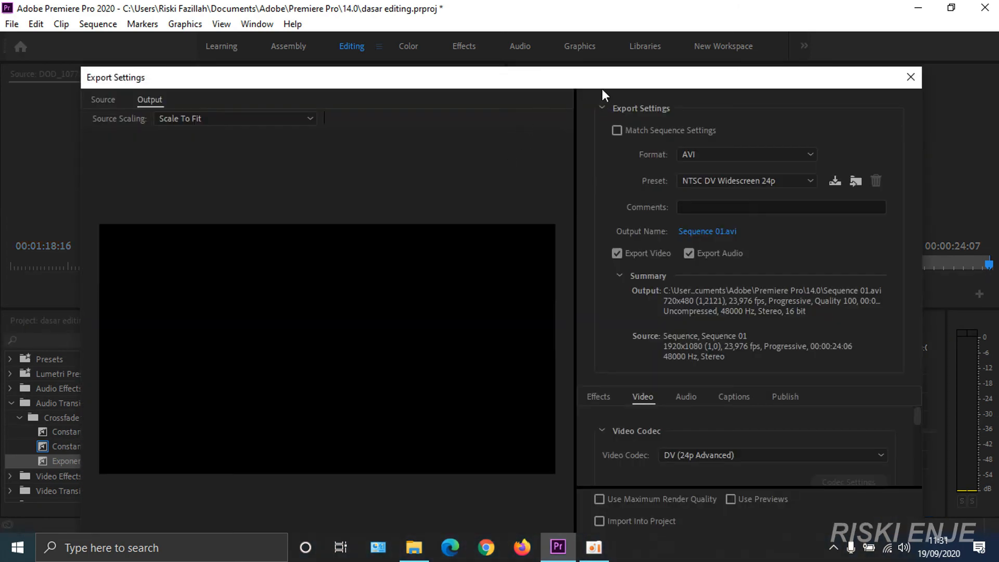
left_click_drag(601, 81, 585, 1)
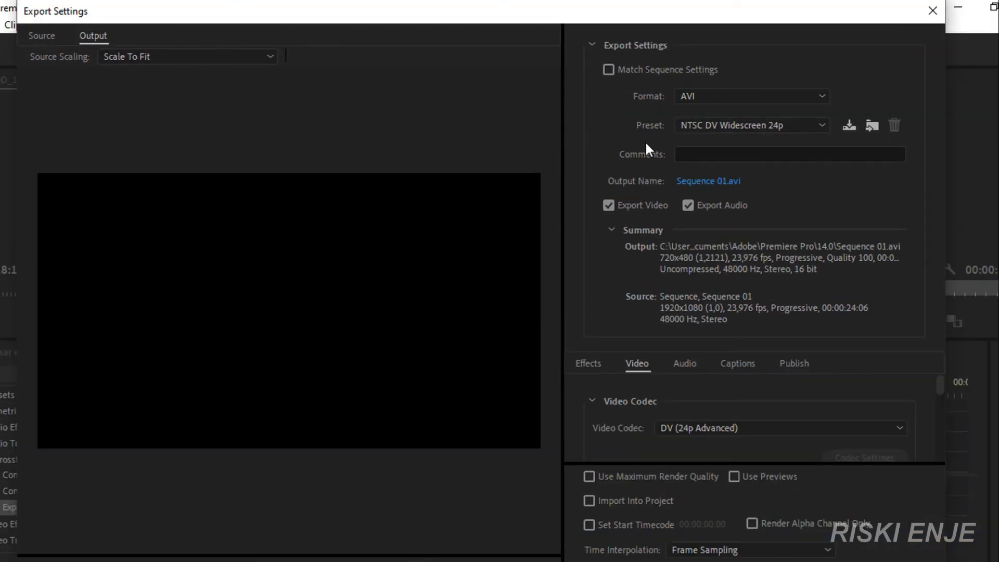
left_click(774, 92)
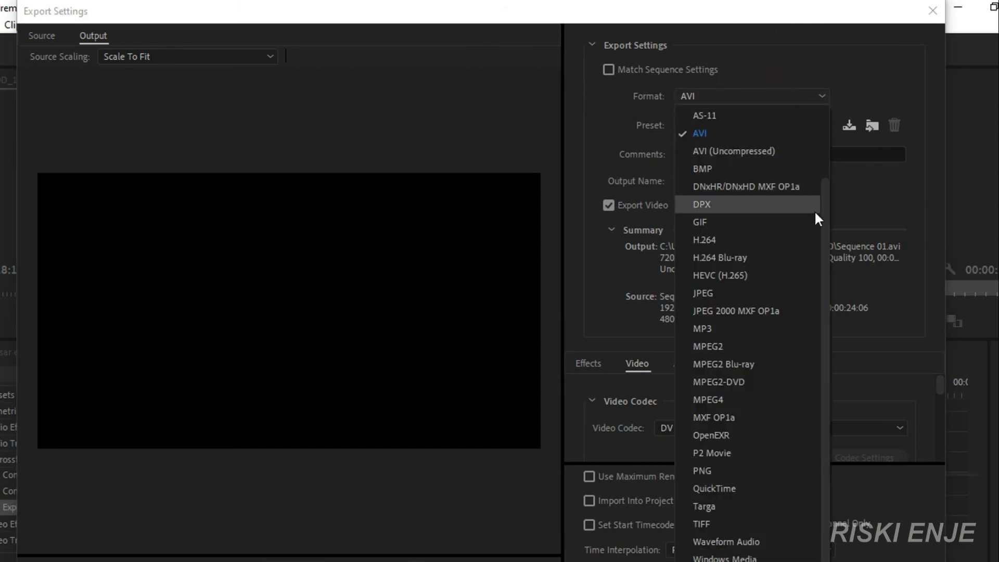
left_click(717, 239)
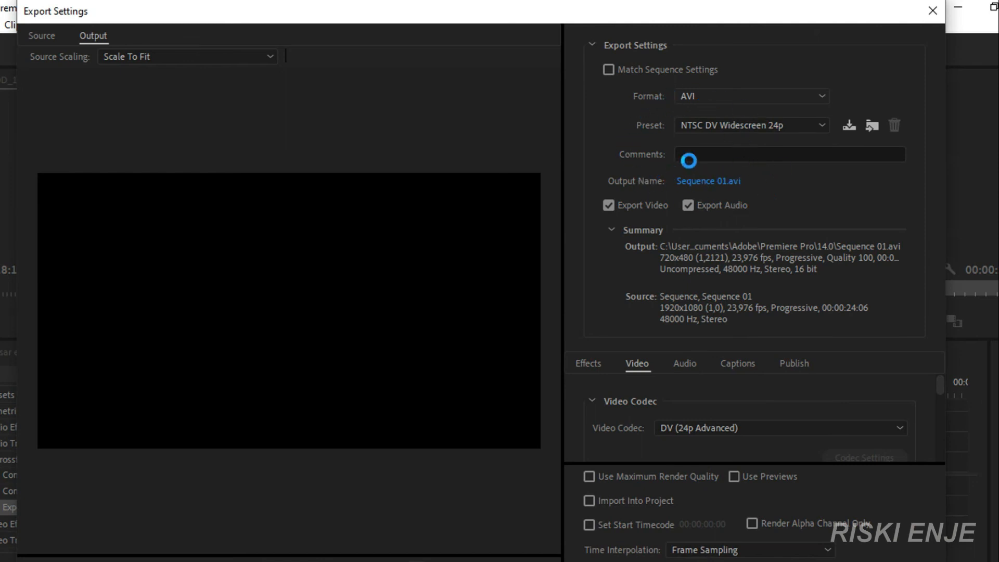
Step: Set the export output to "Dasar Editing.mp4" in the folder D:\Youtube\Dasar Editing
left_click(713, 181)
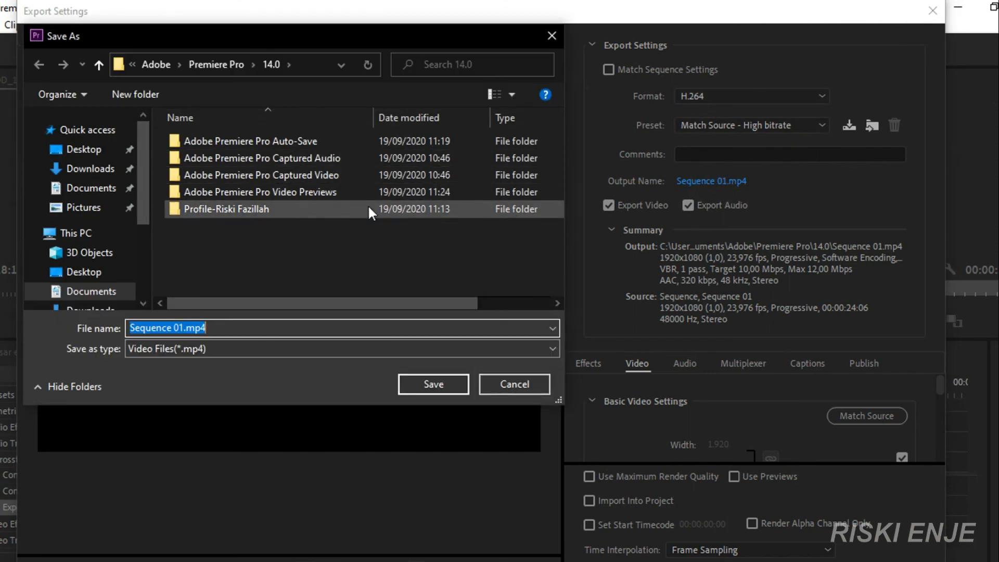
scroll(94, 287, "down", 3)
left_click(88, 272)
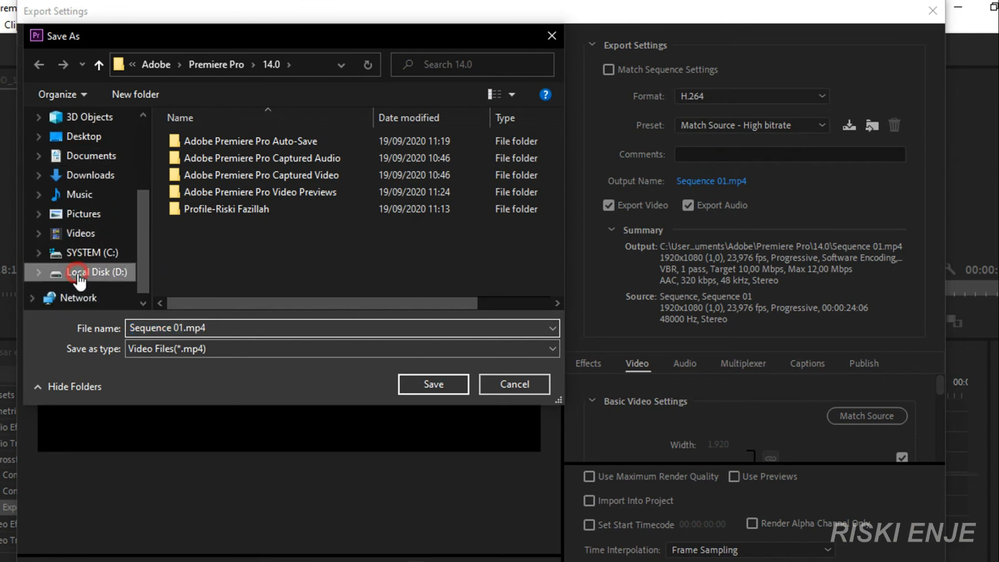
double_click(401, 137)
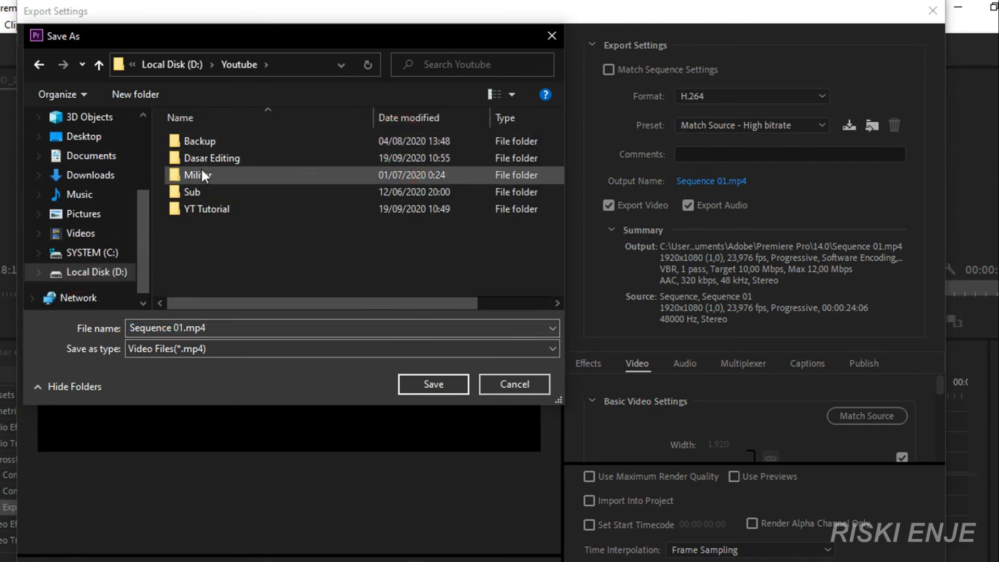
left_click(215, 158)
double_click(215, 158)
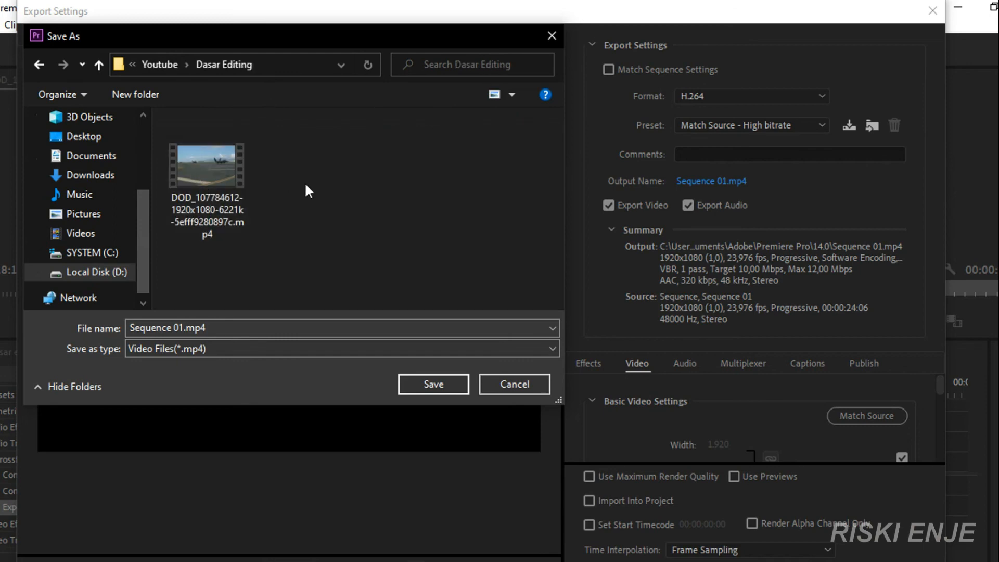
left_click(211, 328)
left_click_drag(184, 328, 117, 335)
type("Das")
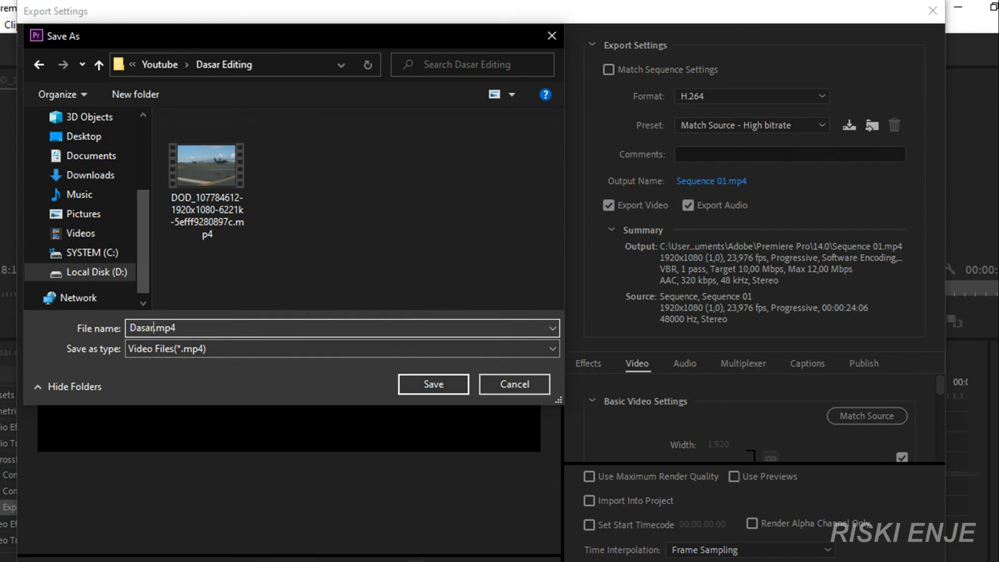
type("ar Editing")
left_click(425, 383)
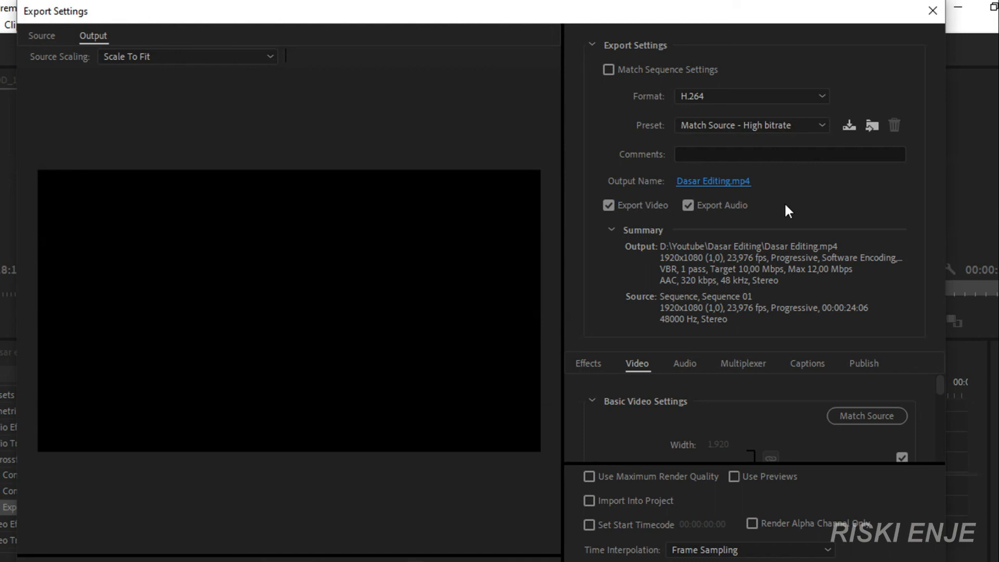
Step: Collapse the export summary and match the basic video settings to the source
left_click(610, 228)
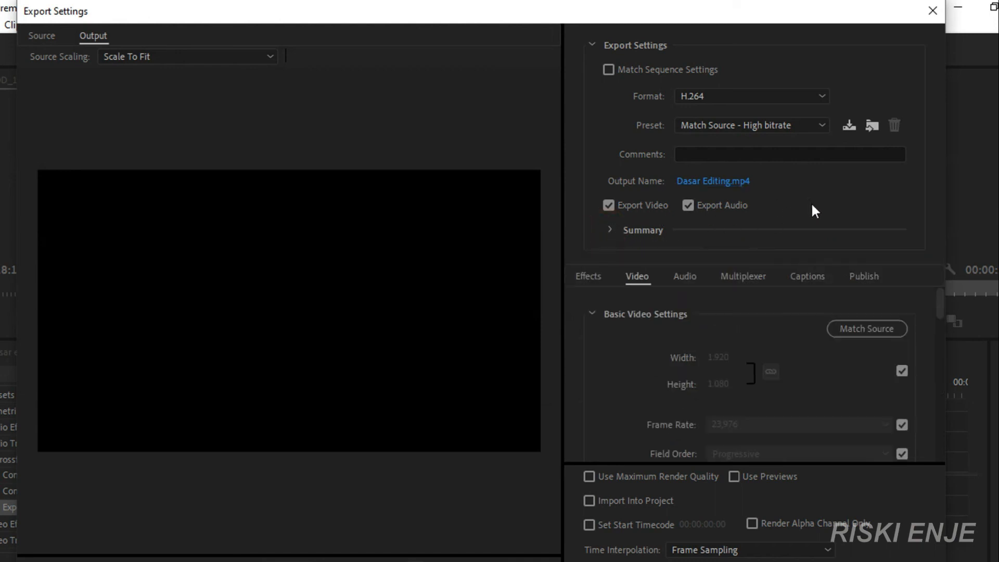
scroll(804, 330, "down", 2)
scroll(804, 330, "up", 2)
left_click(684, 275)
left_click(644, 273)
left_click(848, 328)
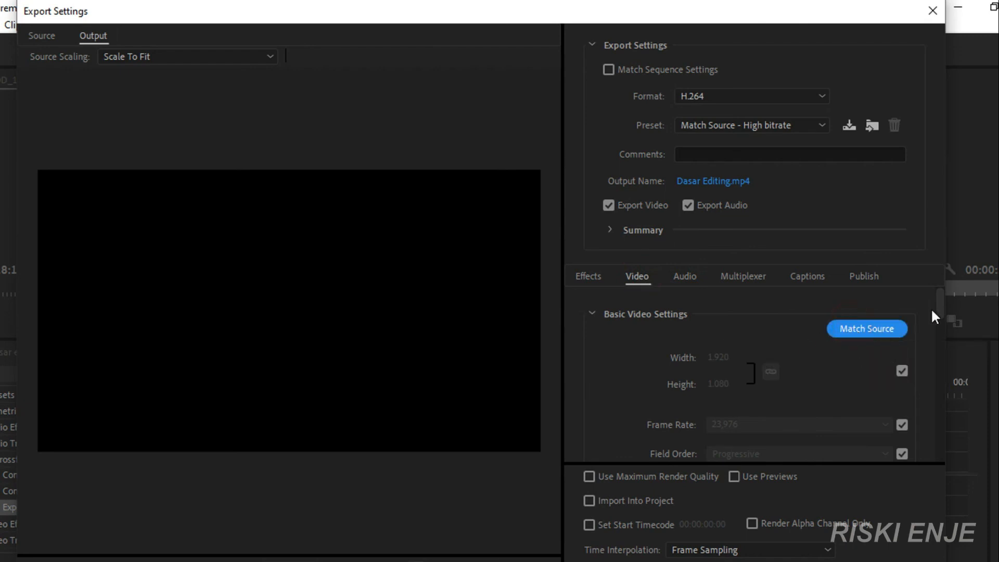
Step: Set the video's bitrate encoding to CBR with a target bitrate of 10 Mbps
left_click_drag(940, 307, 962, 452)
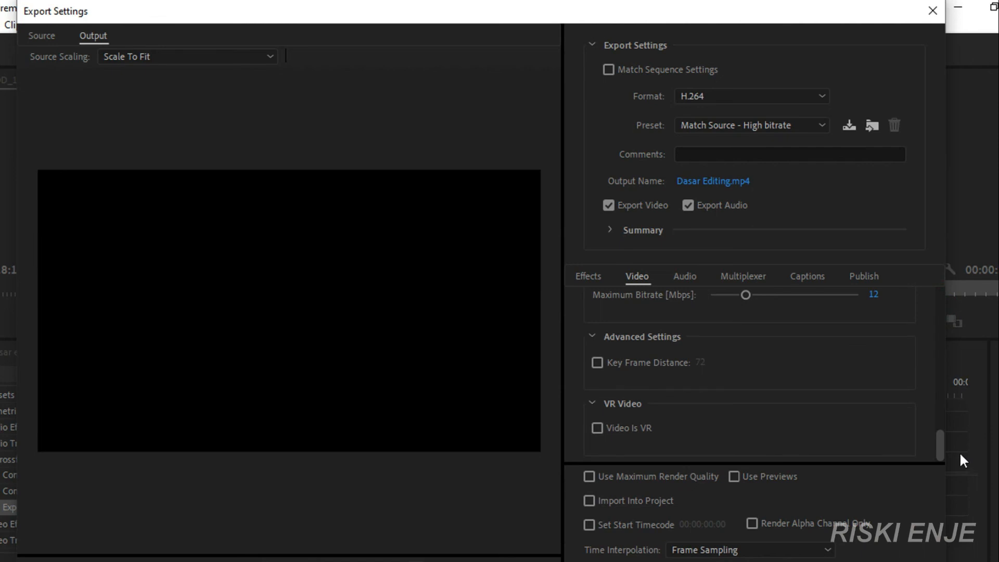
scroll(880, 427, "up", 5)
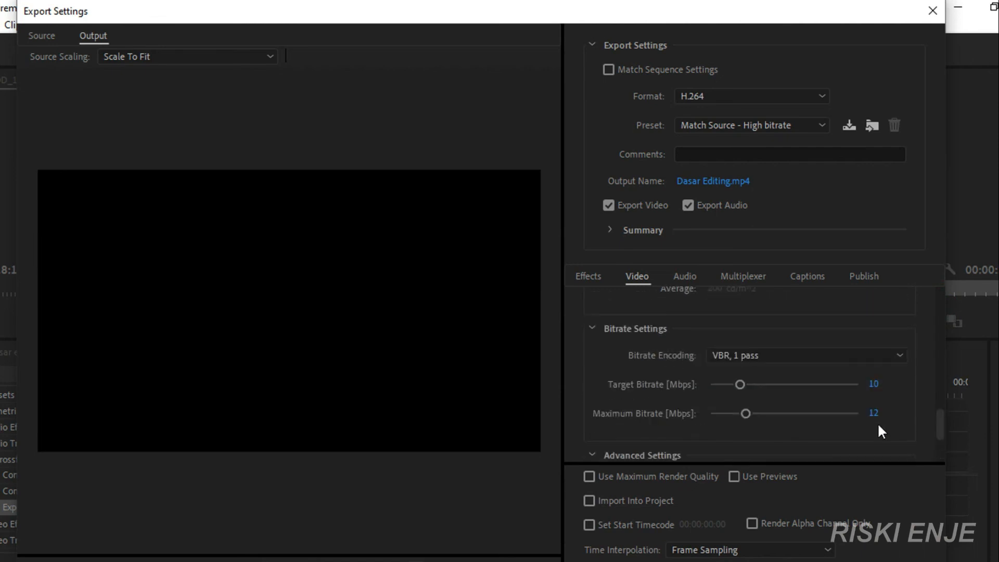
left_click(895, 357)
left_click(896, 357)
left_click(728, 356)
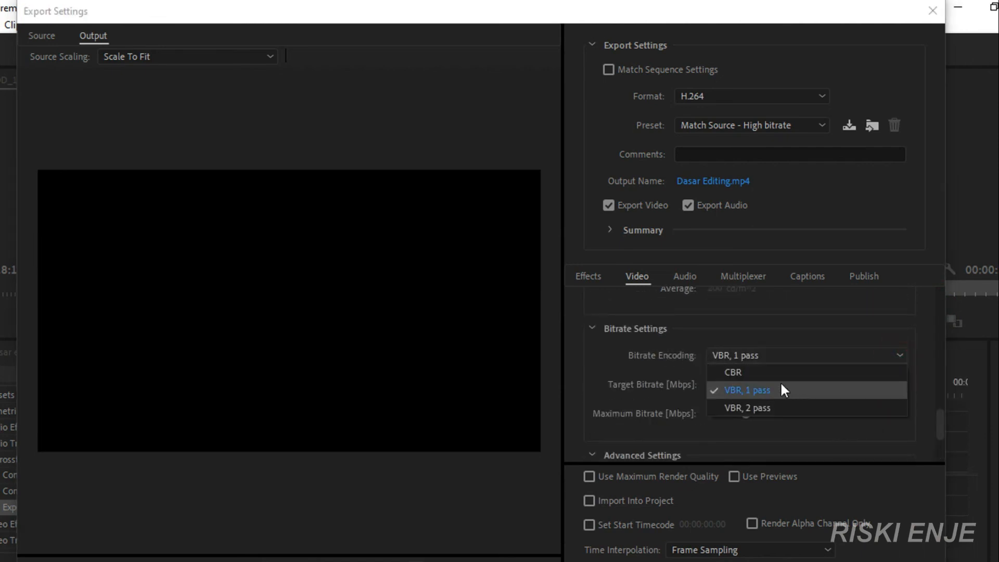
left_click(757, 372)
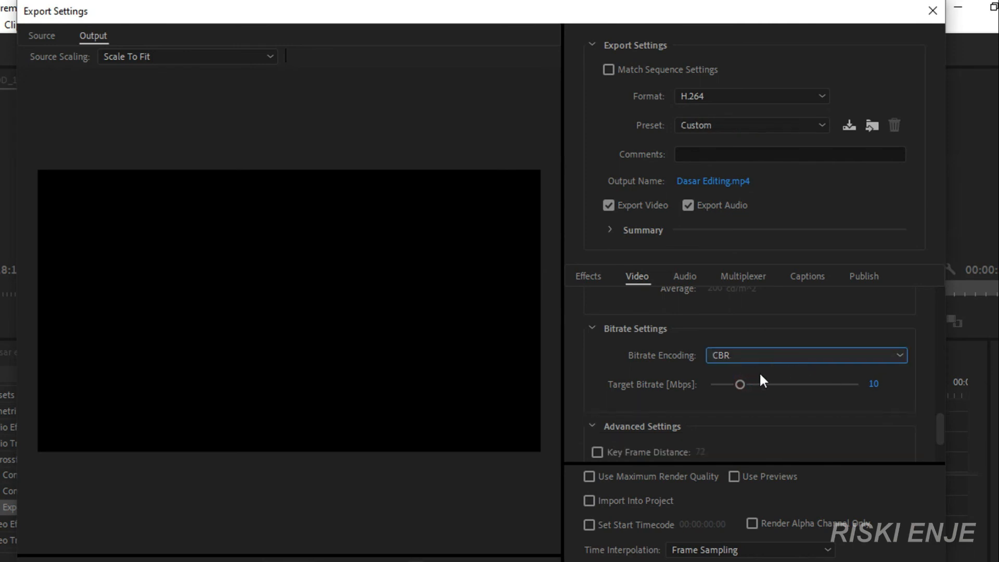
left_click(875, 385)
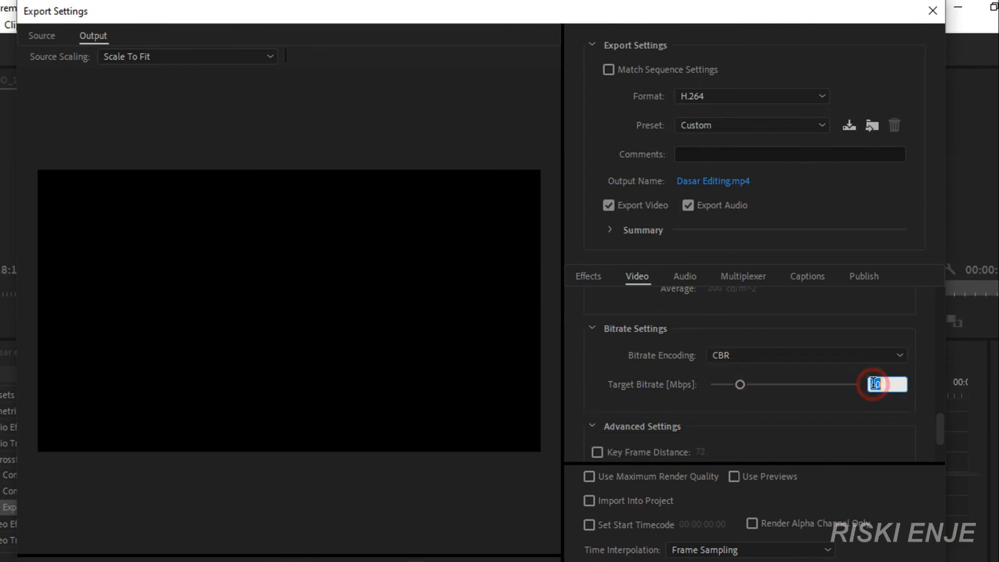
scroll(907, 401, "down", 3)
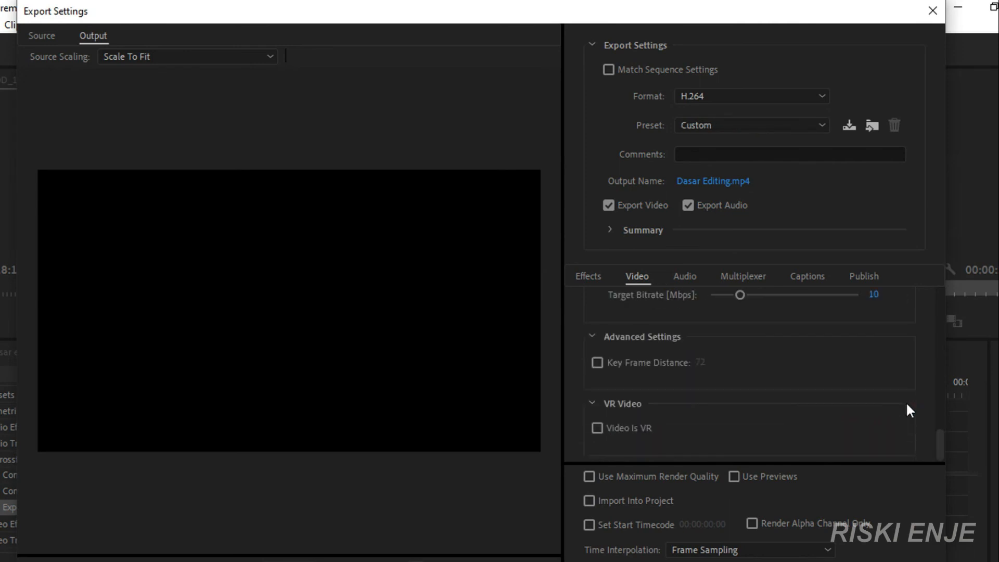
scroll(915, 414, "up", 4)
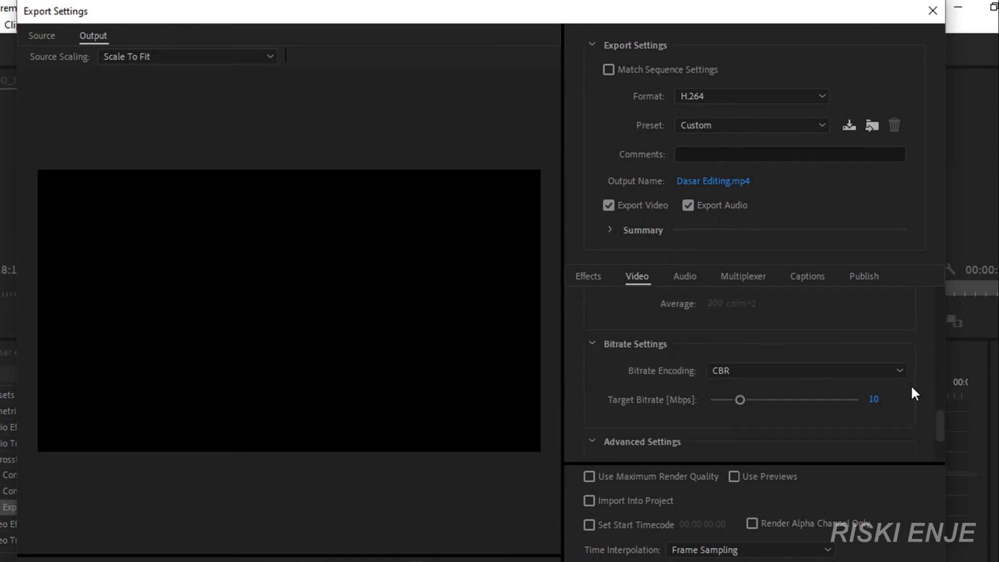
Step: Check the audio export settings and start exporting the sequence with the CBR video settings
left_click(682, 276)
scroll(914, 347, "down", 3)
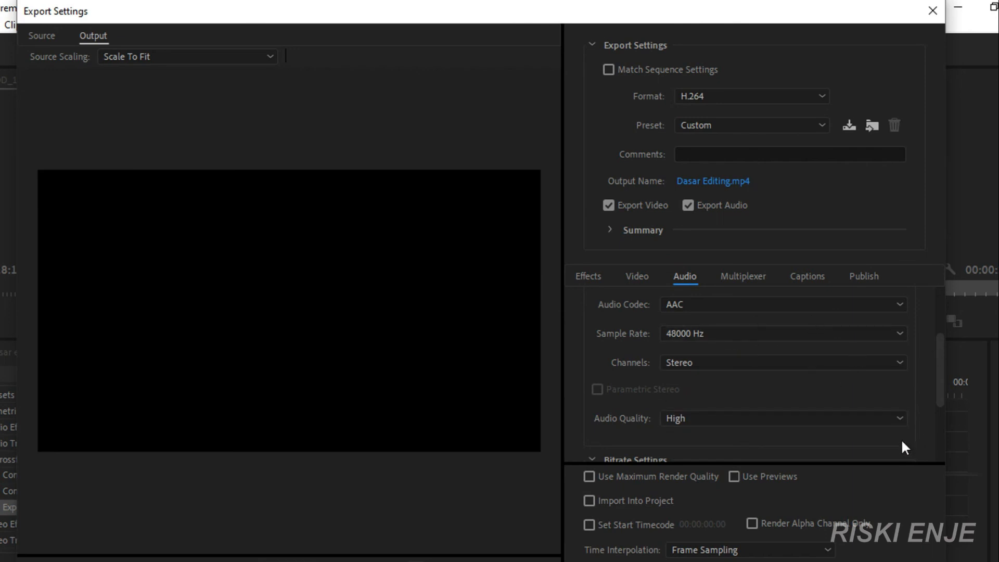
left_click_drag(599, 2, 846, 310)
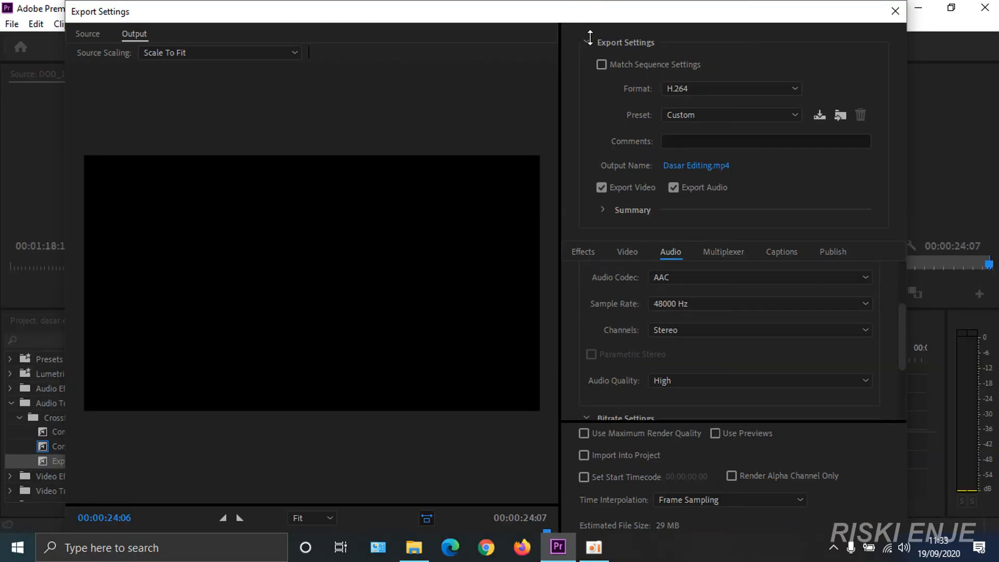
left_click_drag(904, 483, 888, 489)
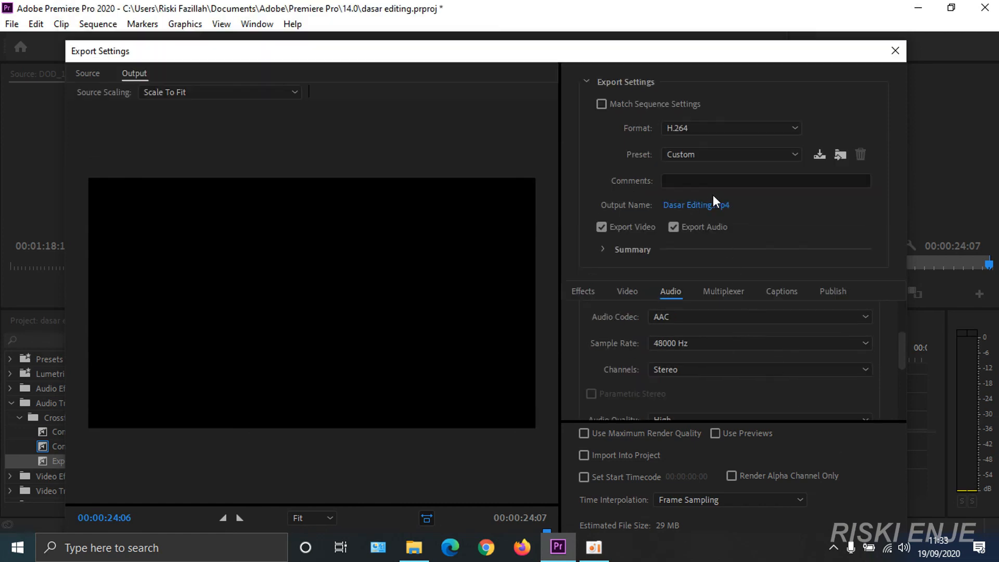
left_click_drag(646, 55, 643, 16)
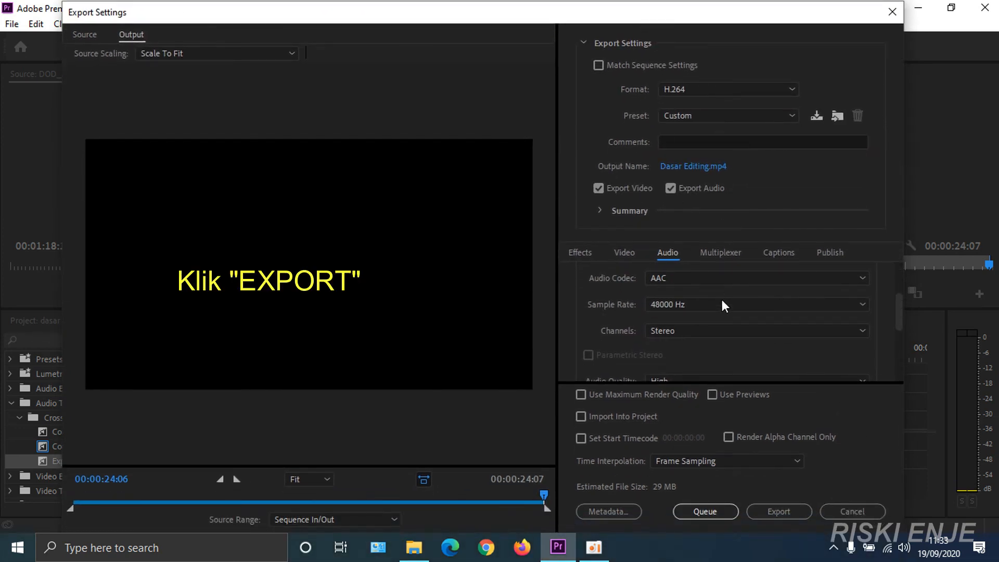
left_click(630, 252)
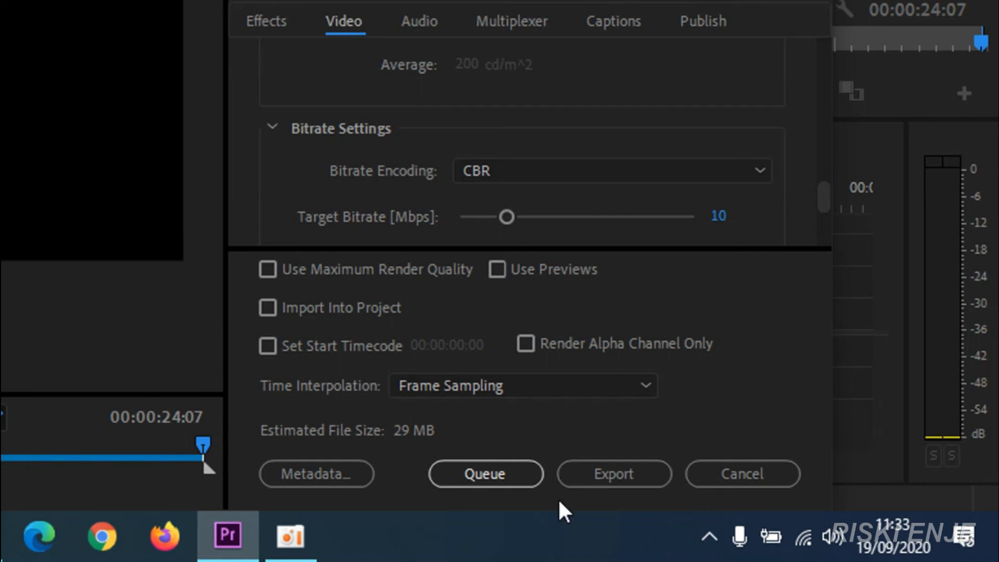
left_click(606, 474)
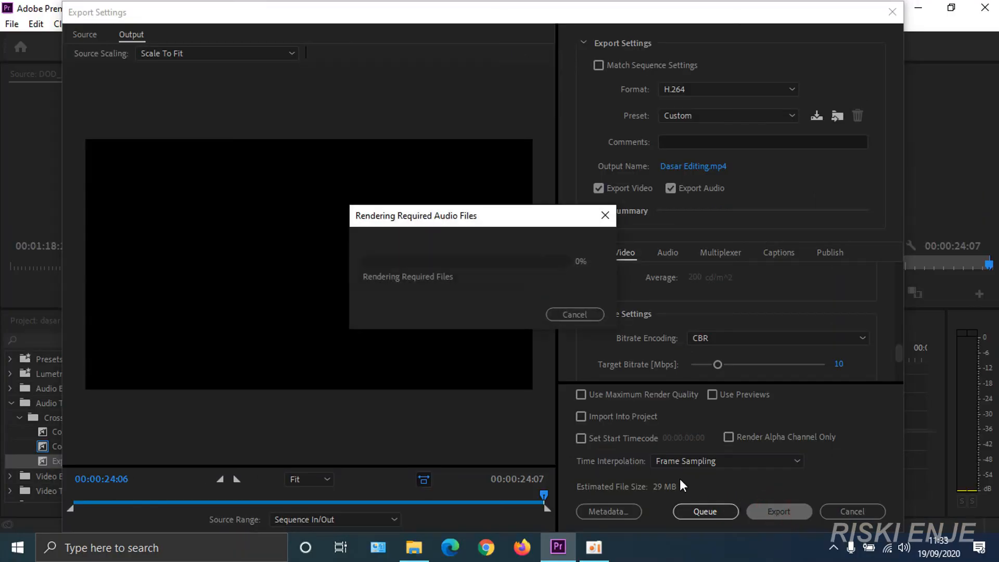